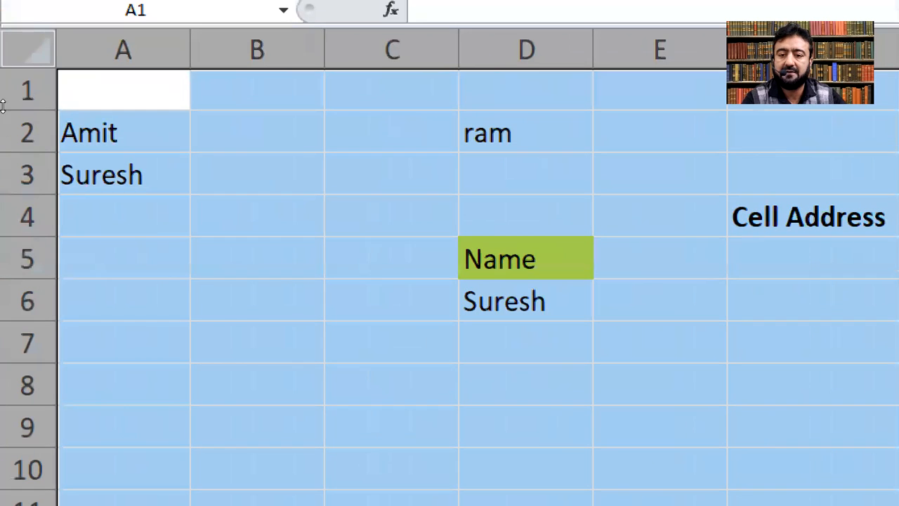
Step: Select the range A1:D6 covering the existing names
click(58, 135)
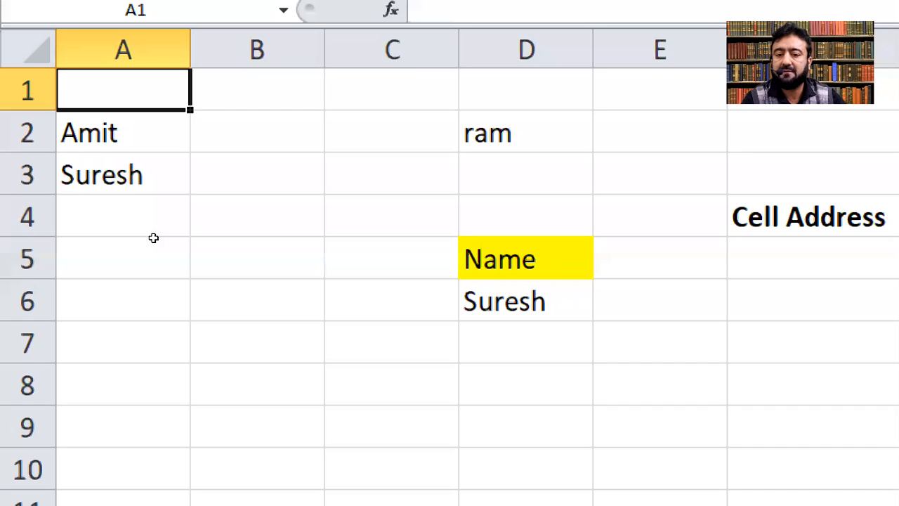
click(178, 256)
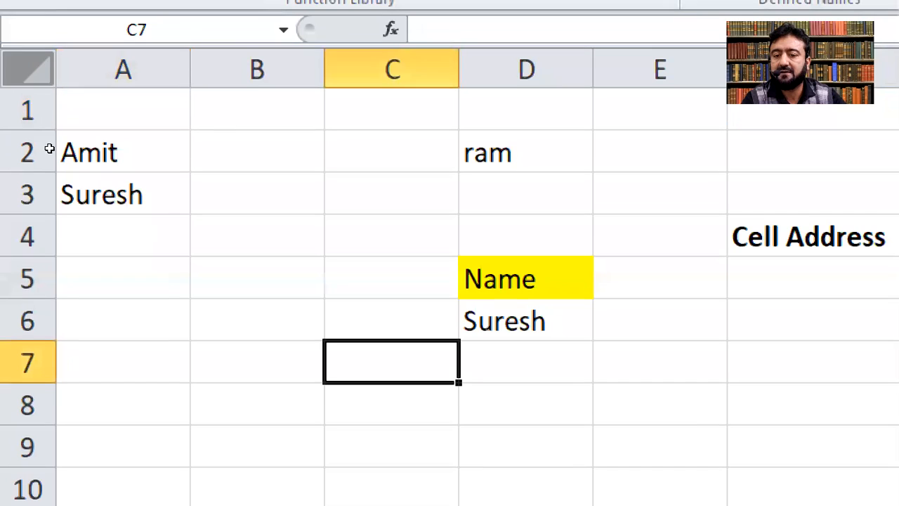
drag(62, 143, 260, 241)
drag(69, 139, 239, 232)
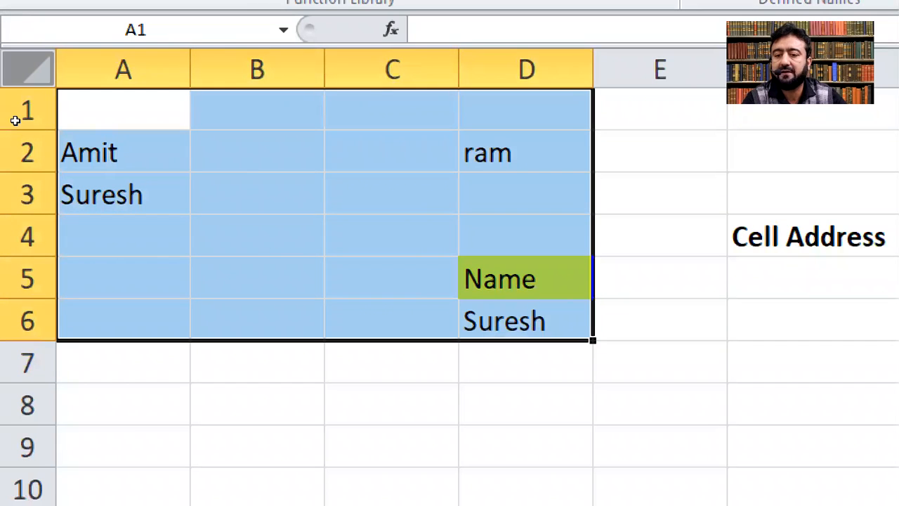
Step: Select the entire sheet and look through its rows down past row 70, returning to the first row
key(ctrl+a)
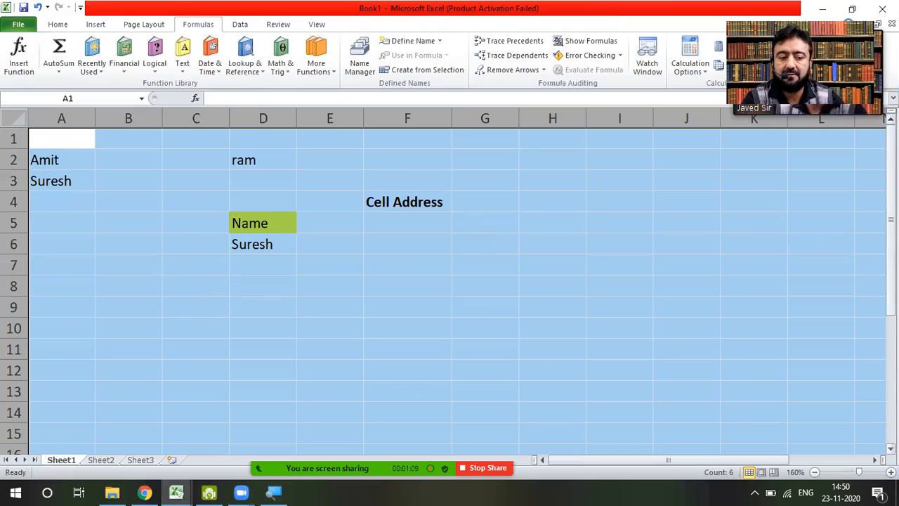
drag(891, 219, 891, 347)
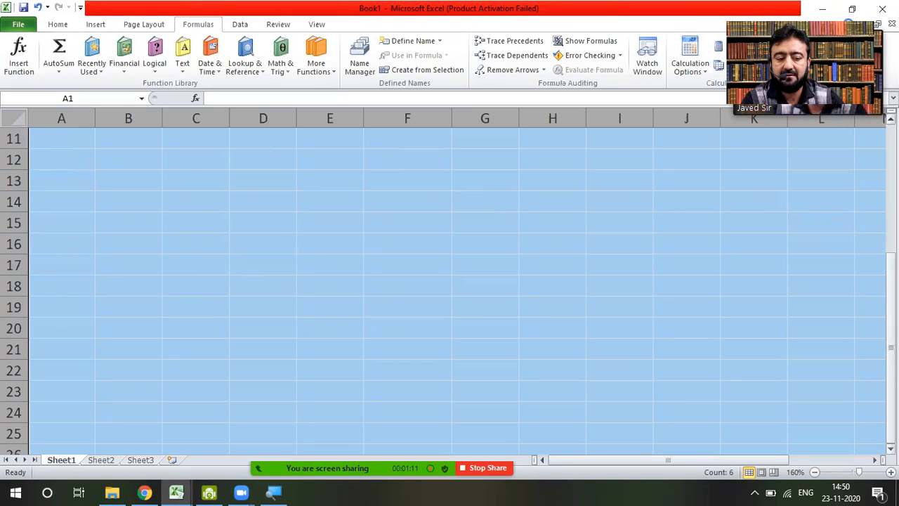
scroll(456, 290, down, 8)
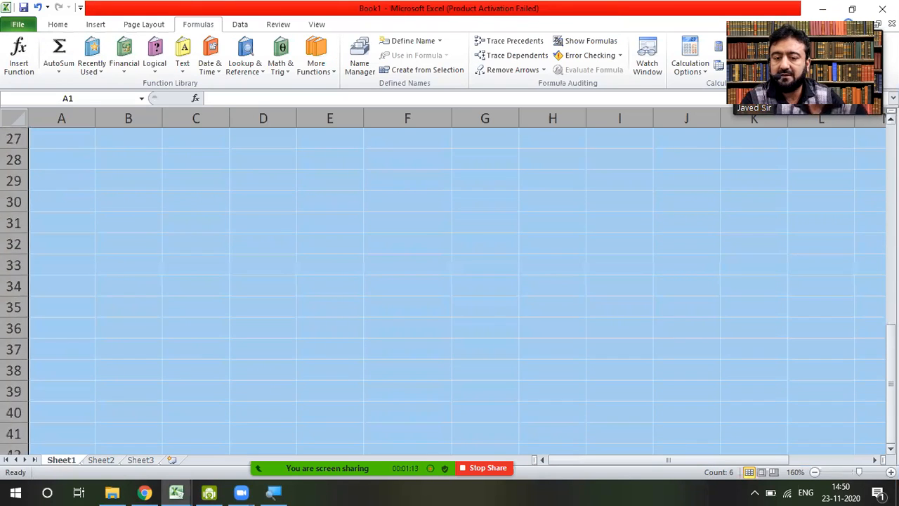
scroll(456, 290, down, 11)
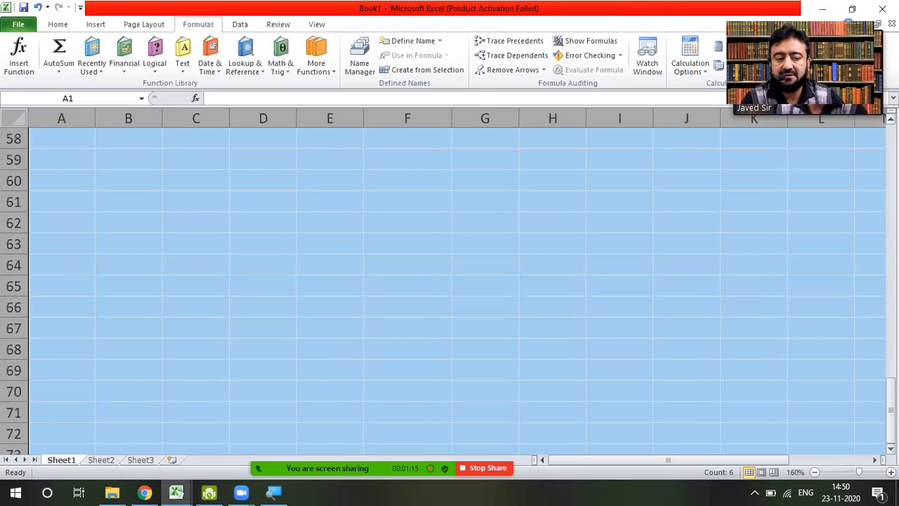
scroll(457, 290, down, 4)
drag(891, 427, 891, 169)
click(17, 117)
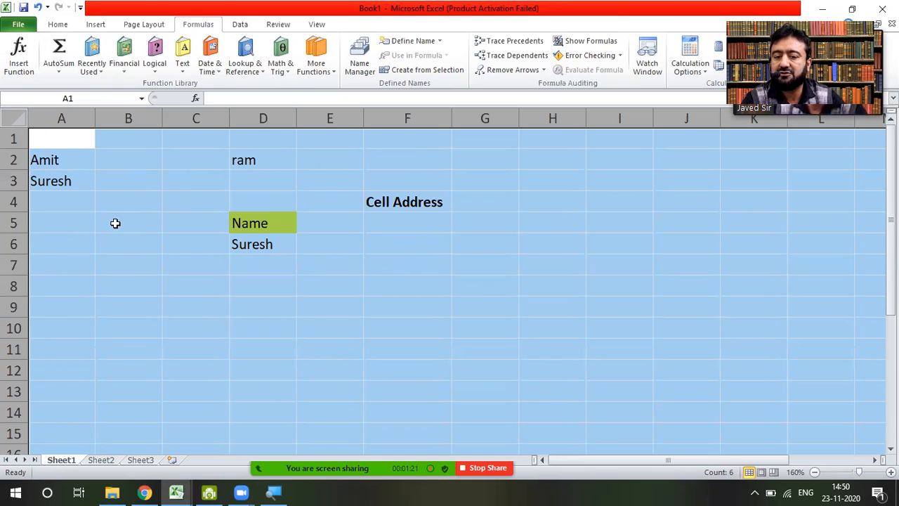
Step: Clear the contents of the range A2:F6
click(138, 244)
click(63, 156)
drag(63, 156, 409, 236)
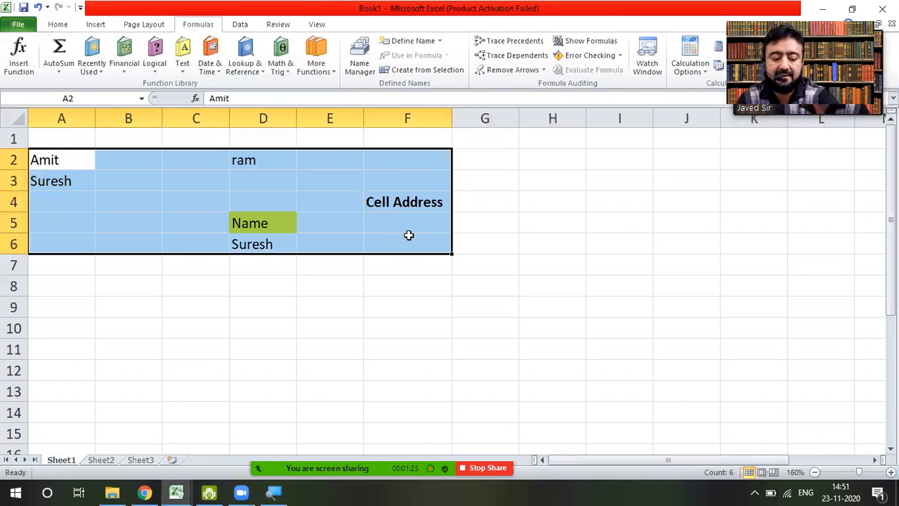
key(Delete)
click(311, 318)
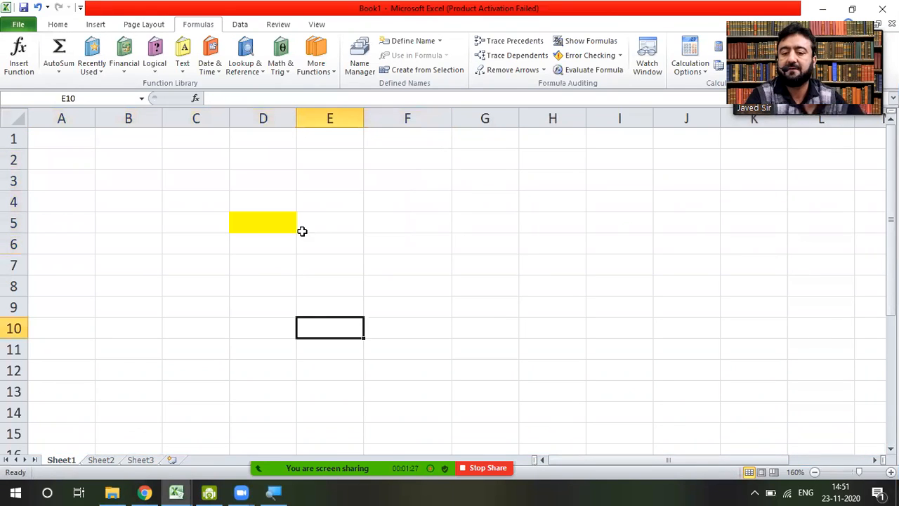
Step: Remove the yellow fill from cell D5 by setting it to No Fill
click(253, 225)
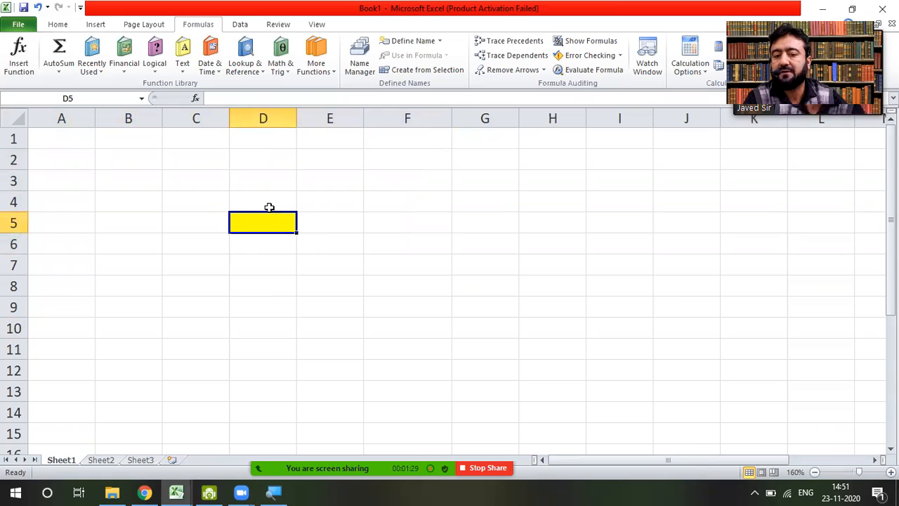
click(58, 25)
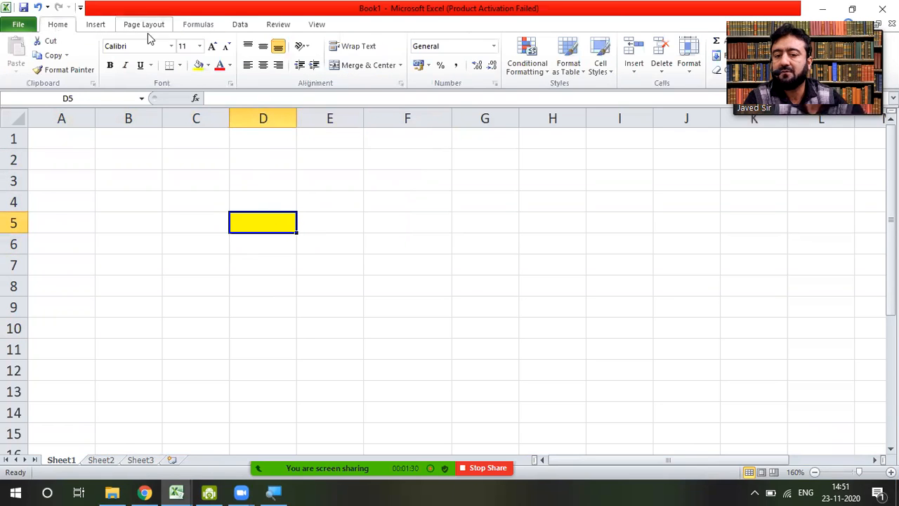
click(207, 65)
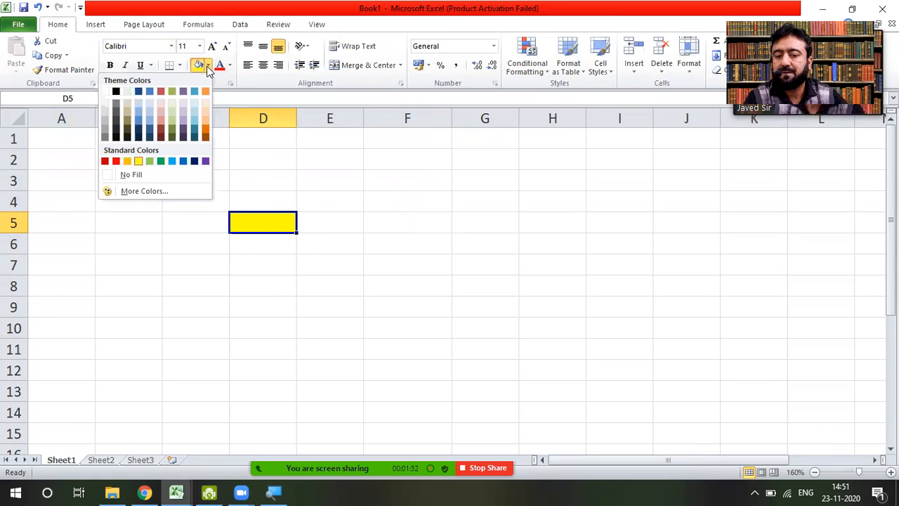
click(111, 176)
click(257, 278)
click(284, 201)
click(69, 145)
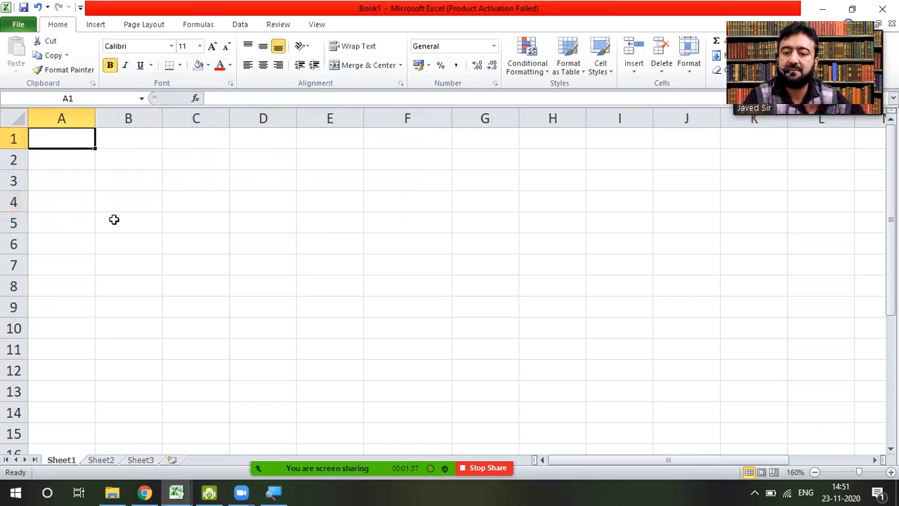
Step: Enter "Cell Address" in cell D2 and autofit the width of column D
click(274, 164)
text(Cell Address)
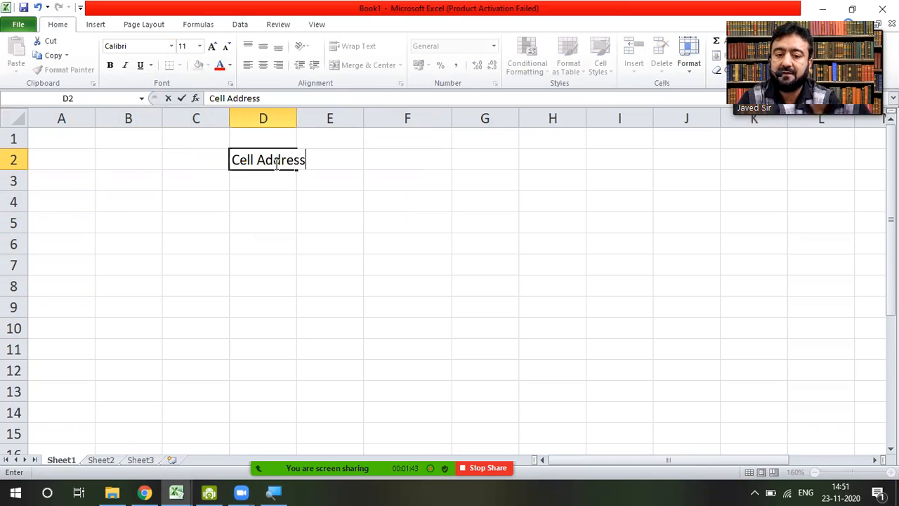
key(Return)
click(274, 162)
double_click(297, 118)
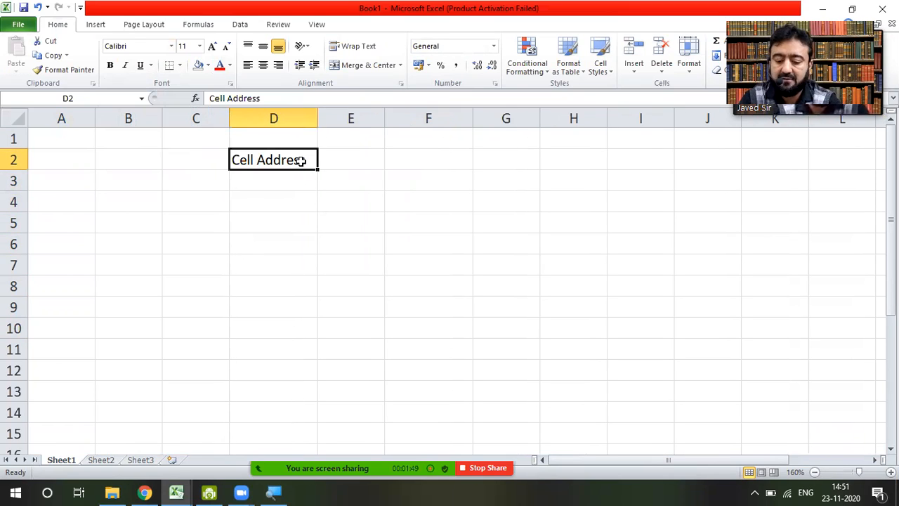
Step: Replace the text in cell D2 with "What is Cell Address", correcting the spelling of Address
text(What is )
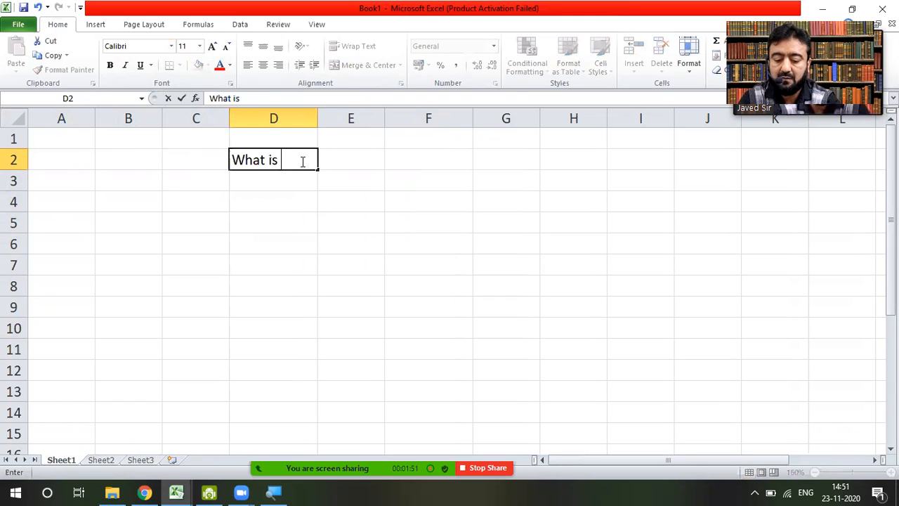
text(Cell Addess)
key(Return)
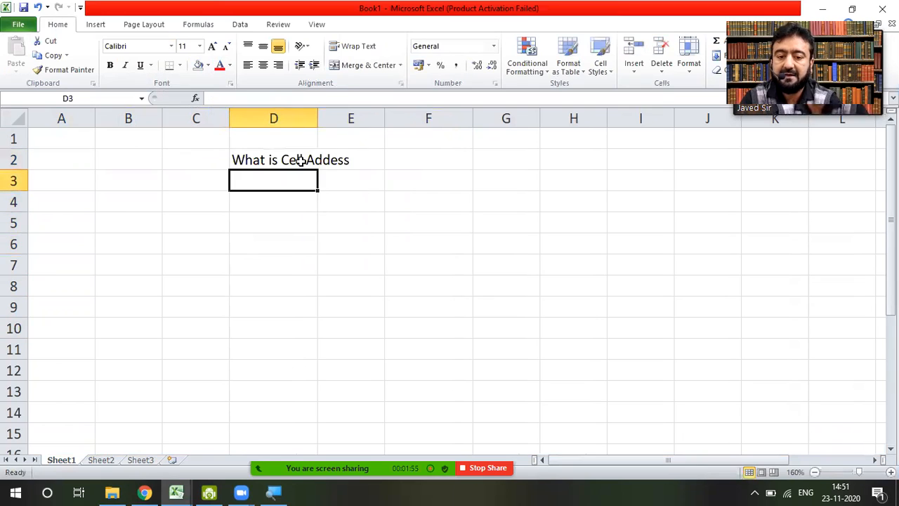
click(300, 161)
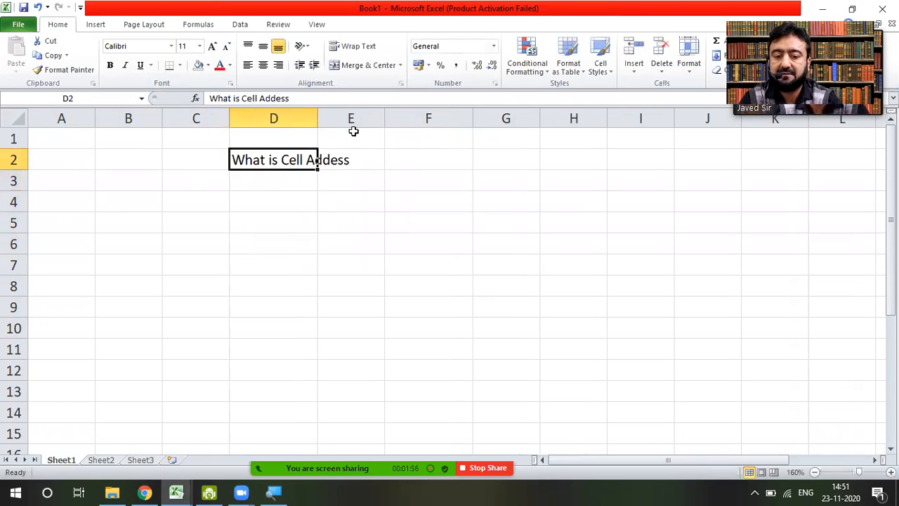
double_click(288, 155)
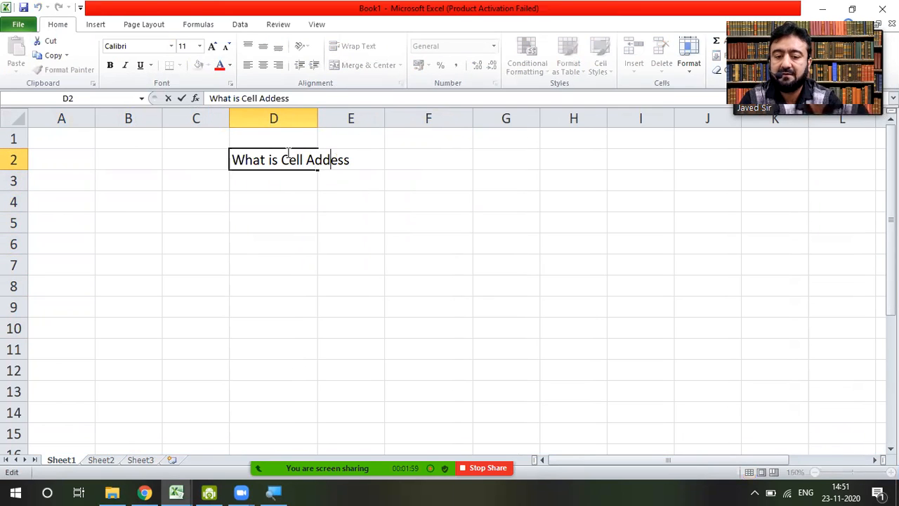
text(r)
key(Return)
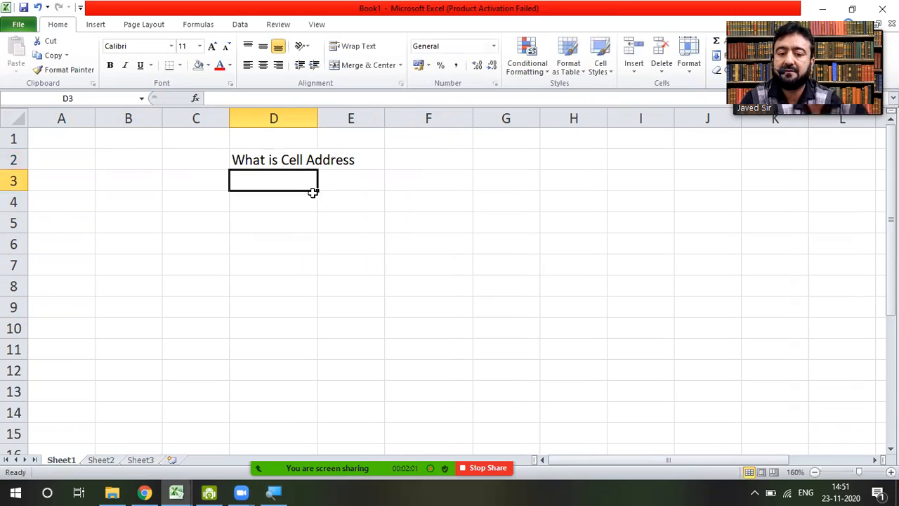
Step: Add a question mark to the end of the text in D2 and autofit column D
double_click(266, 158)
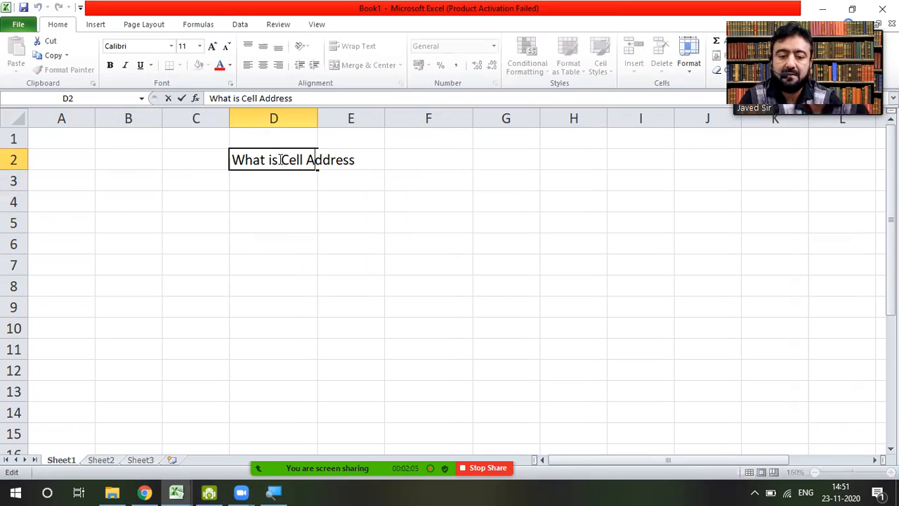
text(?)
key(Return)
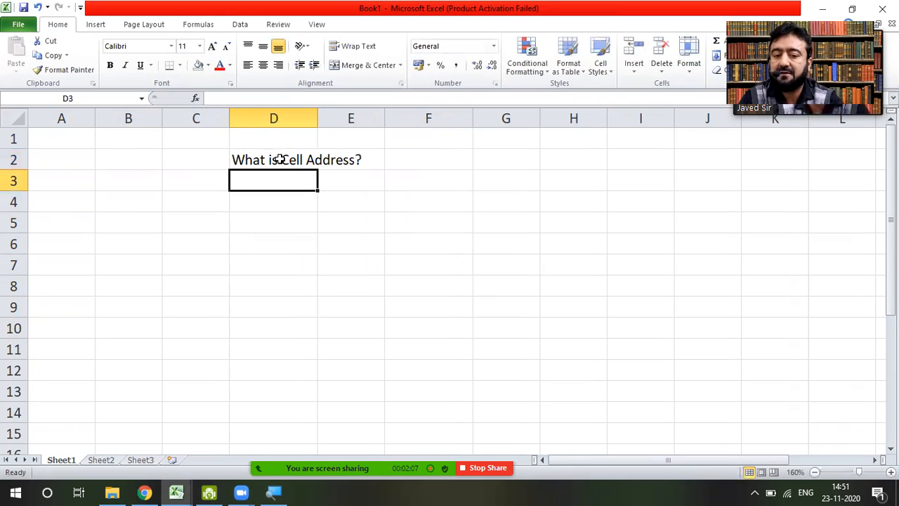
double_click(317, 118)
click(344, 224)
click(134, 329)
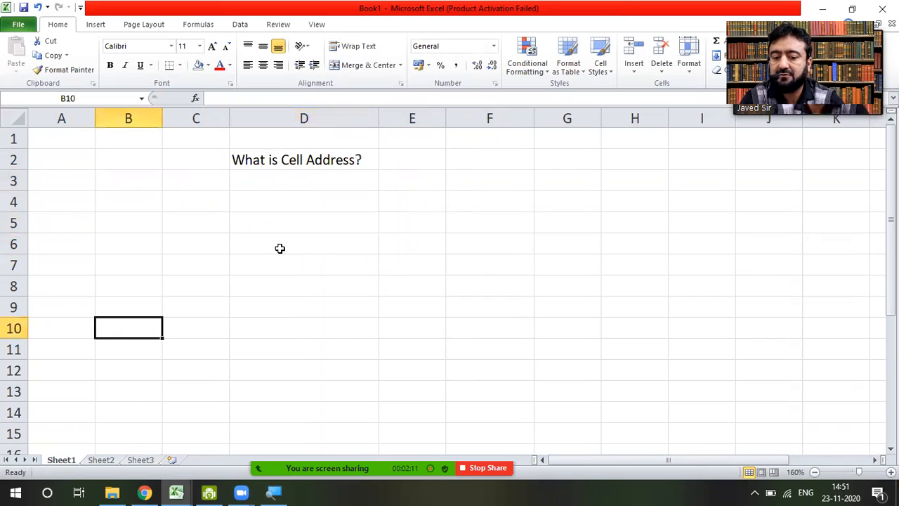
click(585, 219)
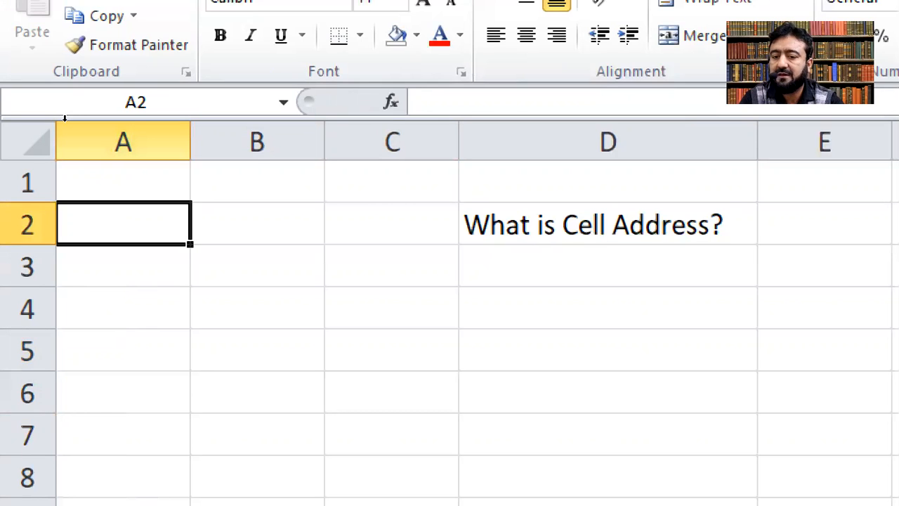
text(-)
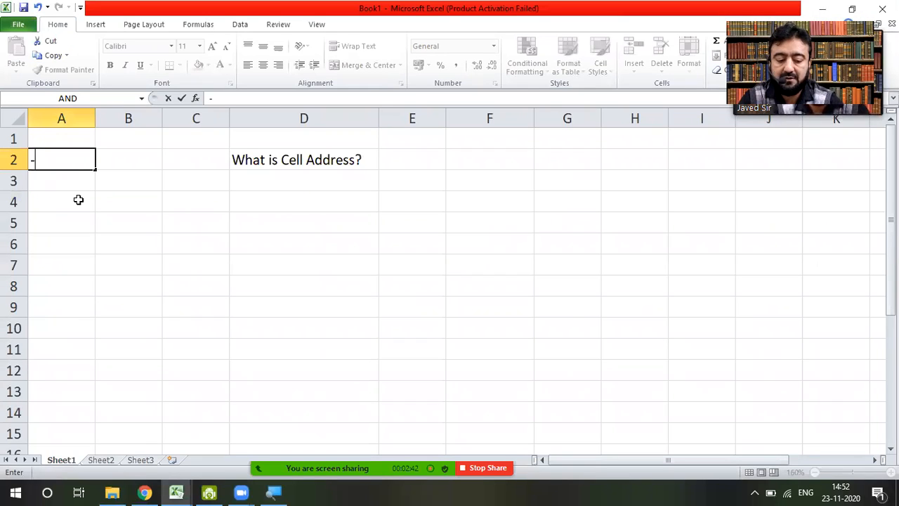
key(BackSpace)
key(Return)
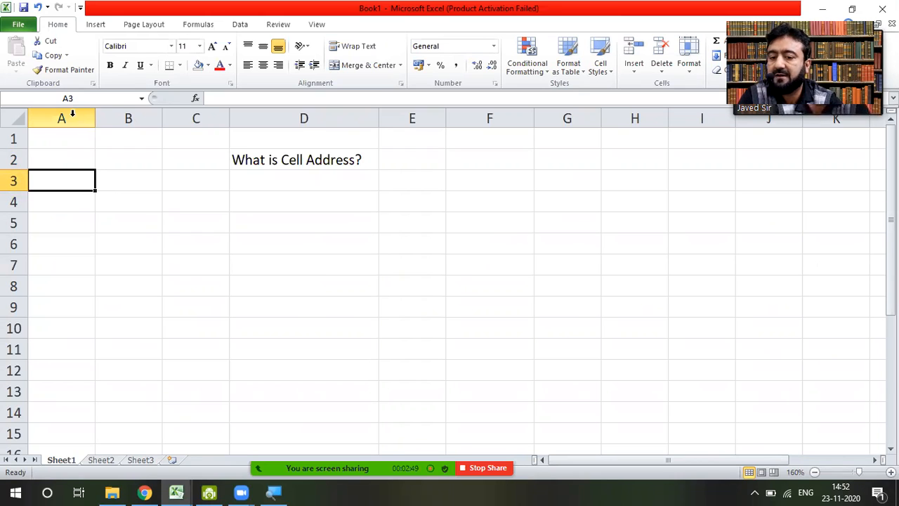
Step: Move cell by cell across row 1 from A1 to AN1 to examine the column letters
click(224, 239)
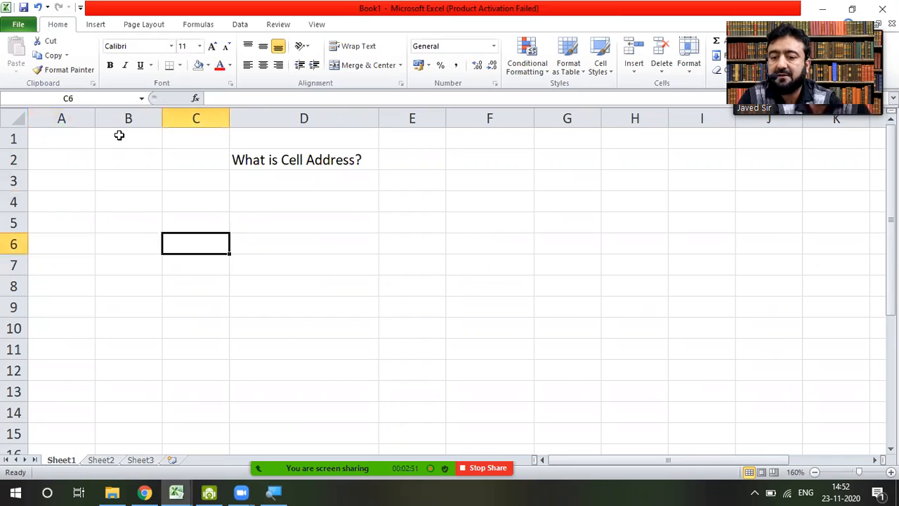
click(73, 132)
click(119, 137)
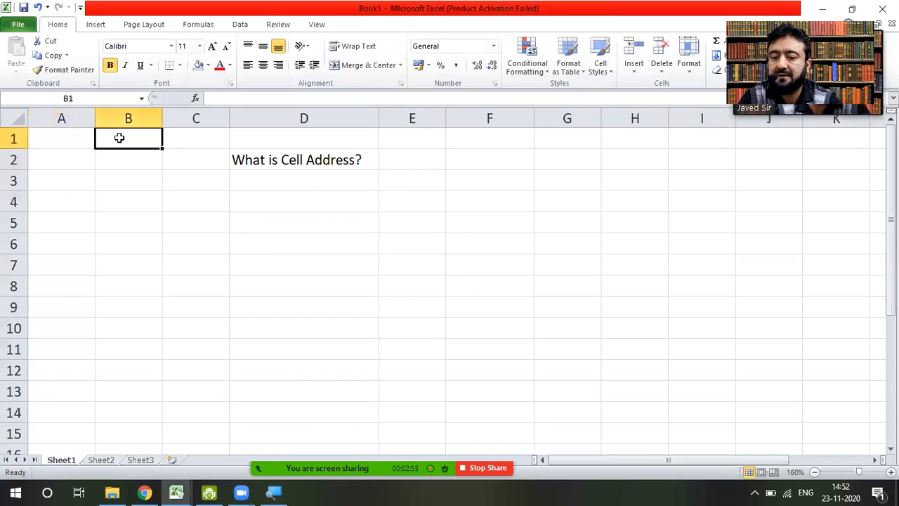
click(181, 146)
key(Right)
key(Right)
key(Right)
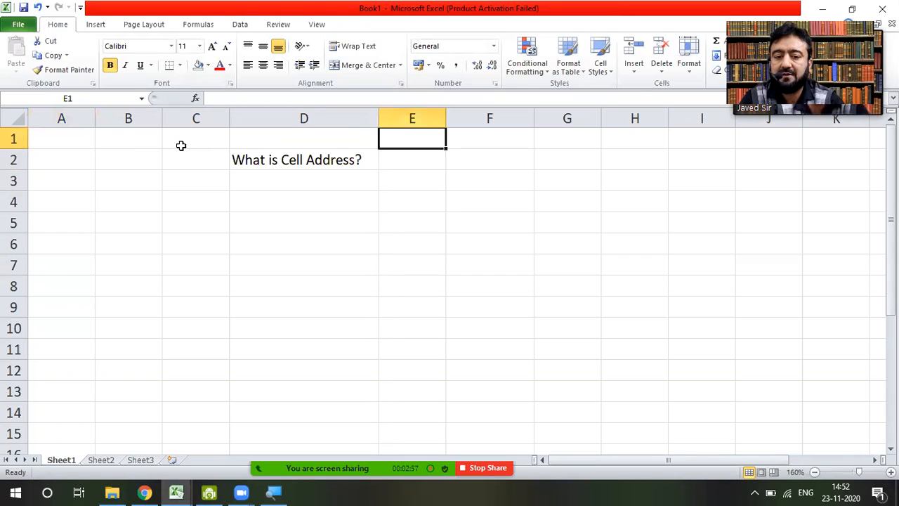
key(Right)
key(Right)
key(Right)
key(Right)
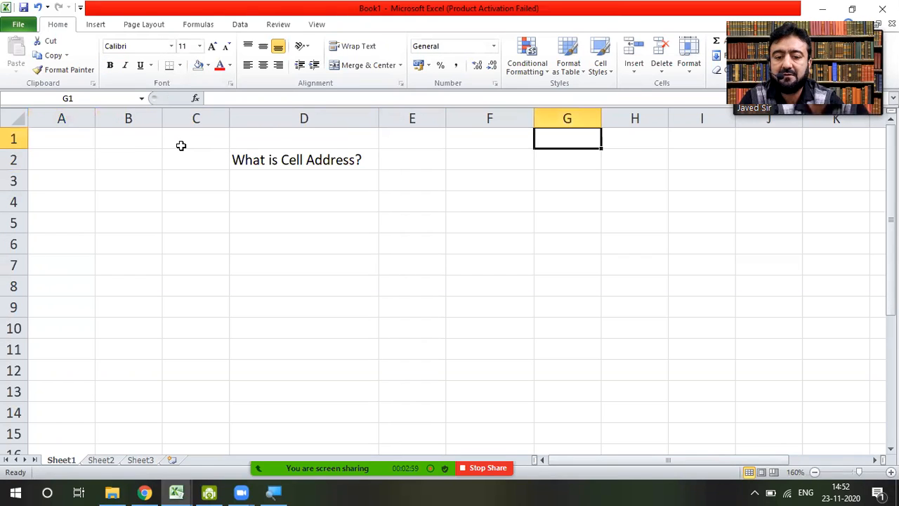
key(Right)
key(Right)
key(Right)
key(Right)
key(Right)
key(Right)
key(Right)
key(Right)
key(Right)
key(Right)
key(Right)
key(Right)
key(Right)
key(Right)
key(Right)
key(Right)
key(Right)
key(Right)
key(Right)
key(Right)
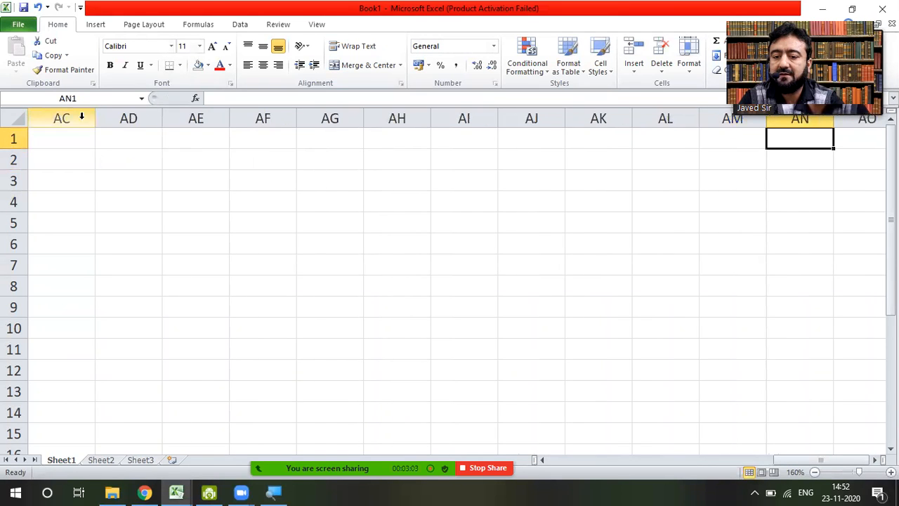
Step: Return along row 1 to cell A1, following the column letters in reverse
click(70, 138)
key(Left)
key(Left)
key(Left)
key(Left)
key(Left)
key(Left)
key(Left)
key(Left)
key(Left)
key(Left)
key(Left)
key(Left)
key(Left)
key(Left)
key(Left)
key(Left)
key(Left)
key(Left)
key(Left)
key(Left)
key(Left)
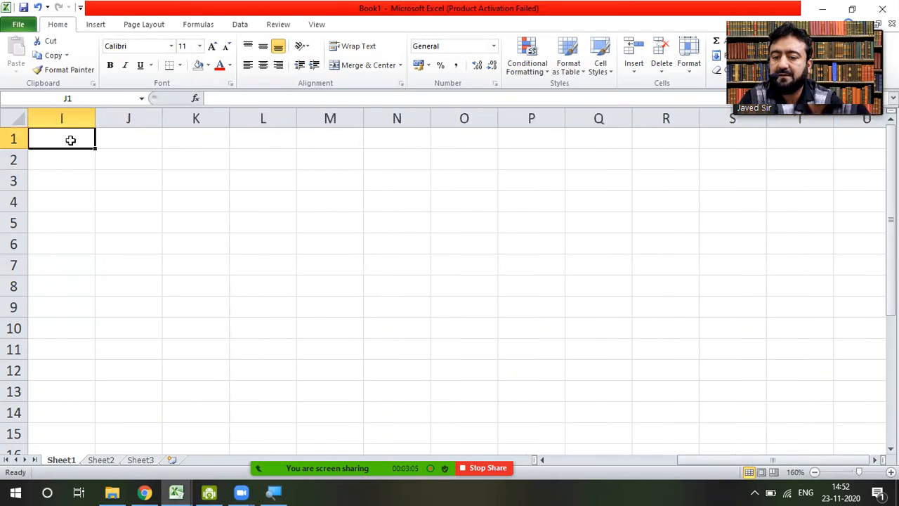
Step: Step down column A to A3 and back, and across row 1 to C1, to compare the cell addresses
key(Down)
key(Down)
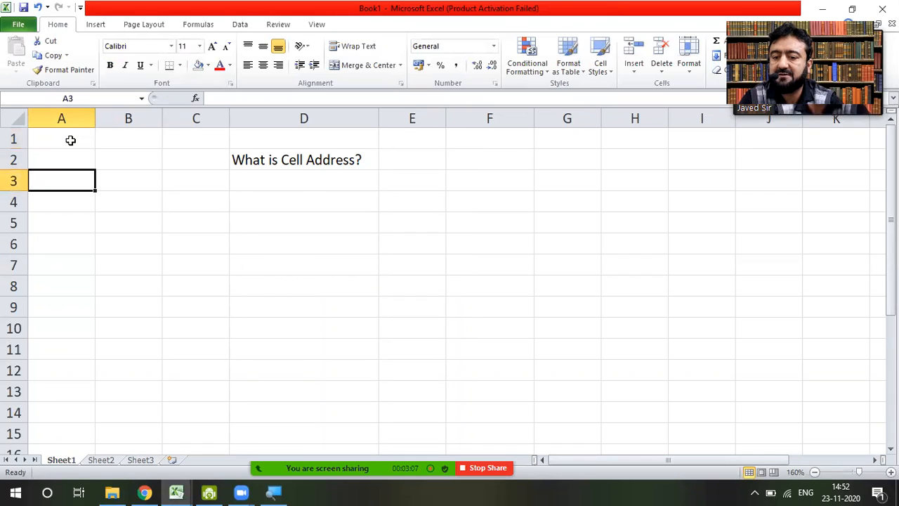
key(Up)
key(Up)
key(Right)
key(Right)
key(Right)
key(Right)
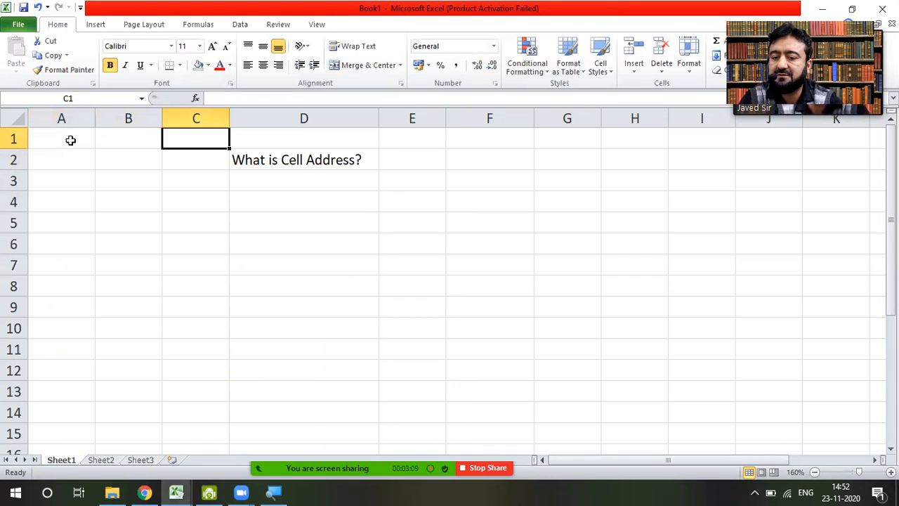
Step: Return to column A and move cell by cell down to A27 to examine the row numbers
key(Left)
key(Left)
key(Left)
key(Left)
key(Down)
key(Down)
key(Down)
key(Down)
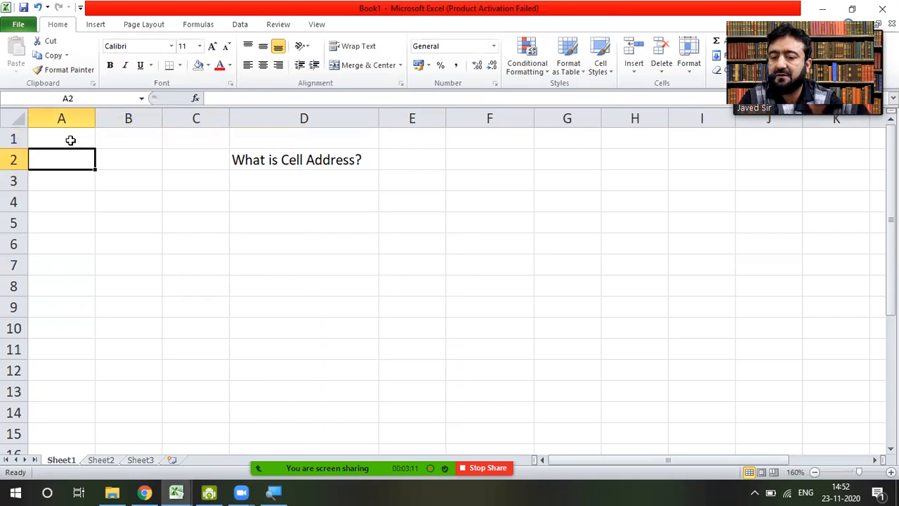
key(Down)
key(Down)
key(Down)
key(Down)
key(Down)
key(Down)
key(Down)
key(Down)
key(Down)
key(Down)
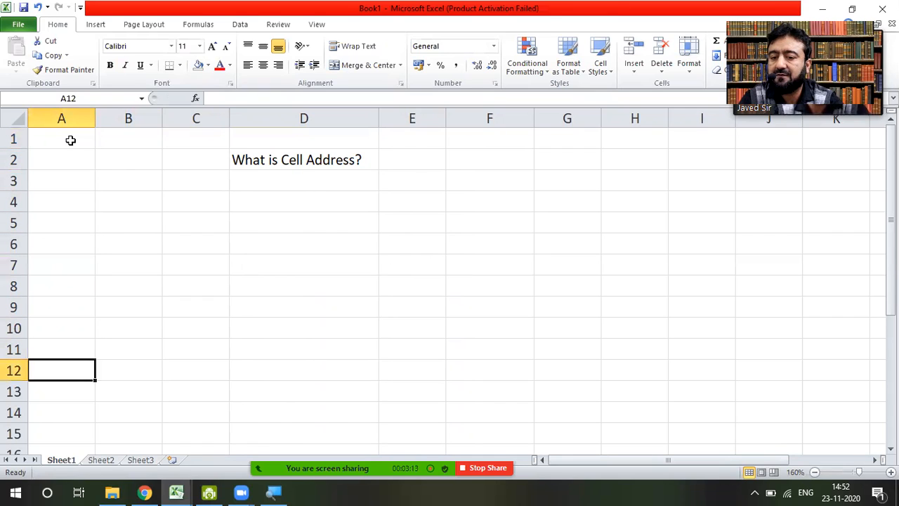
key(Up)
key(Up)
key(Up)
key(Up)
key(Down)
key(Down)
key(Down)
key(Down)
key(Down)
key(Down)
key(Down)
key(Down)
key(Down)
key(Down)
key(Down)
key(Down)
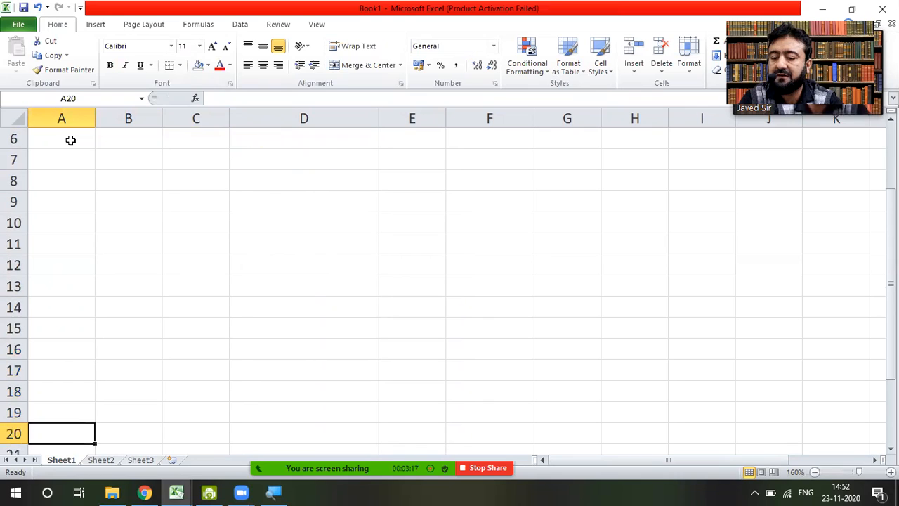
key(Down)
key(Down)
key(Down)
key(Down)
key(Down)
Step: Go back up column A to cell A1, following how the row numbers change the cell address
key(Up)
key(Up)
key(Up)
key(Up)
key(Up)
key(Up)
key(Up)
key(Up)
key(Up)
key(Up)
key(Up)
key(Up)
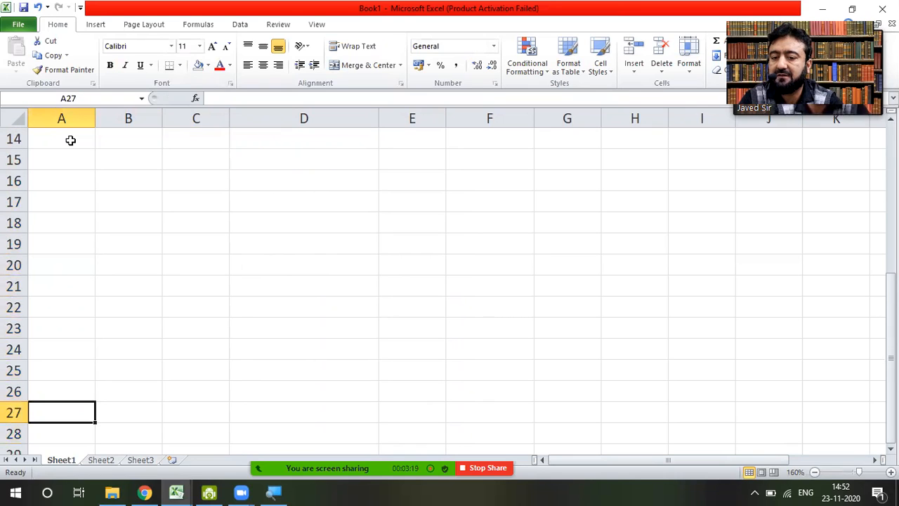
key(ctrl+Home)
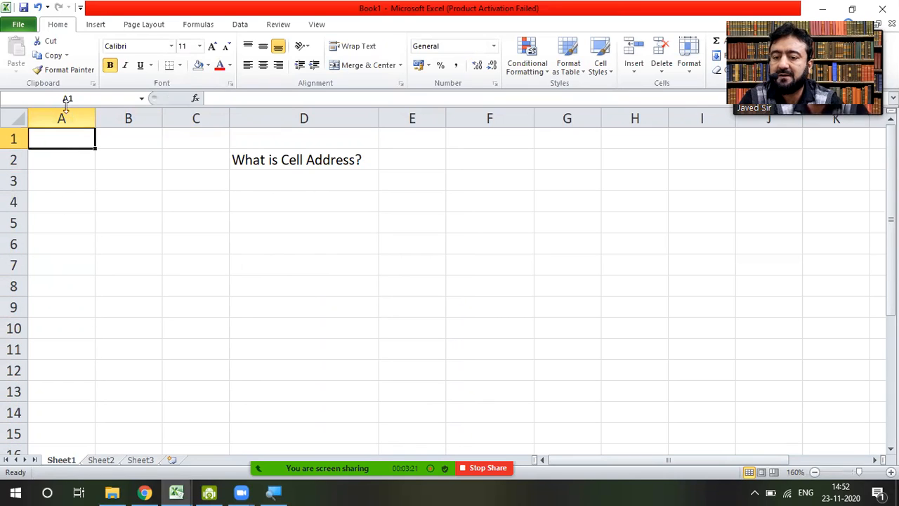
Step: Enter Car in cell A1 and reselect the cell
click(127, 190)
click(78, 139)
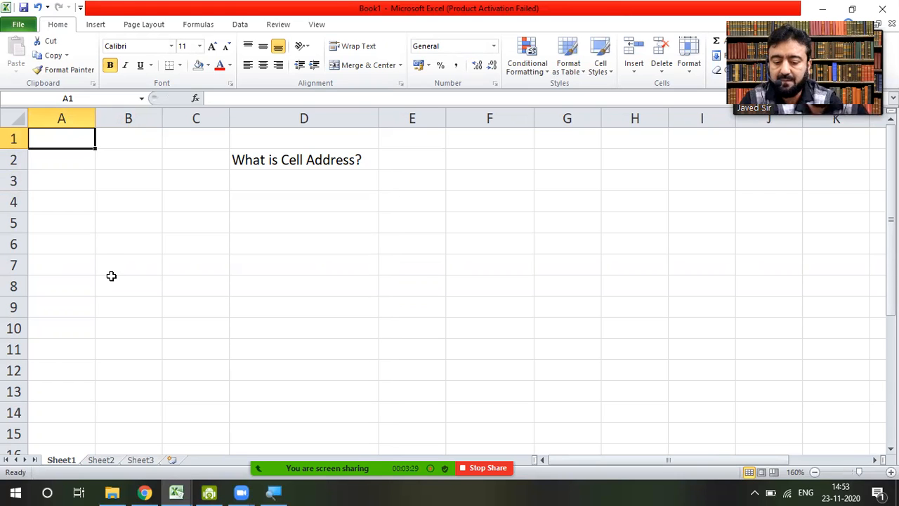
text(Car)
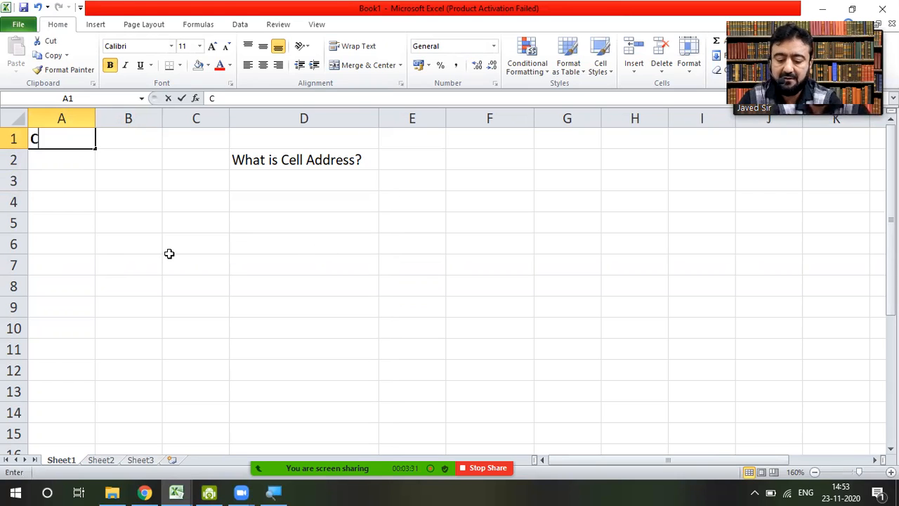
key(Return)
key(Return)
key(Return)
key(Return)
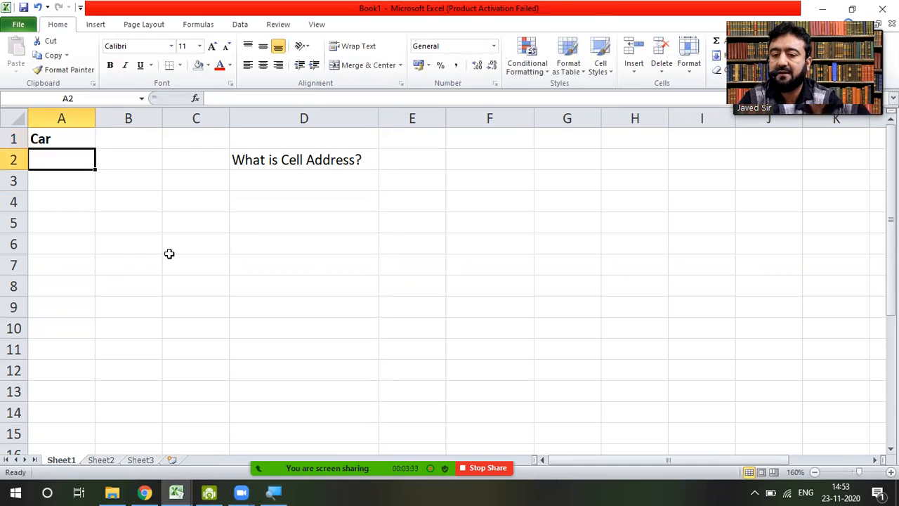
key(Up)
key(Up)
key(Up)
key(Up)
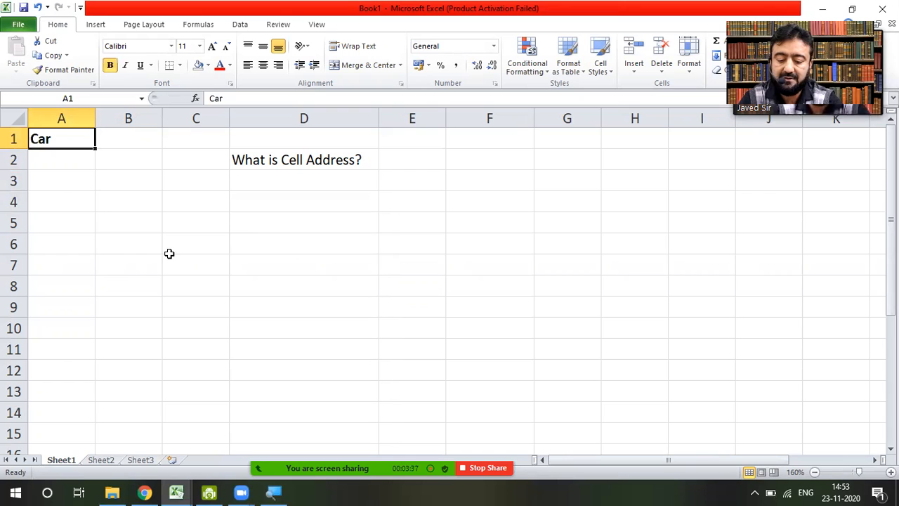
Step: Enter the heading Vihcle in A1 and list Car, Bike, Truck and Scooty in A2 to A5
text(V)
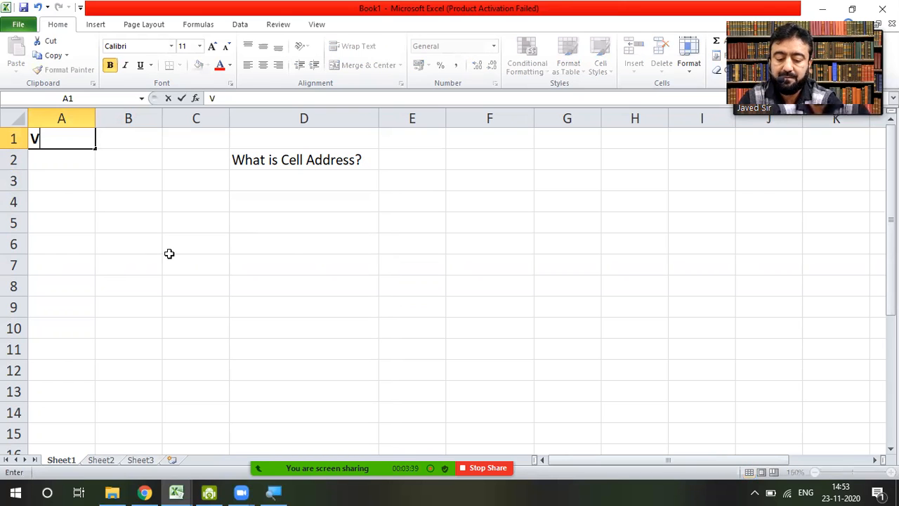
text(ihcle)
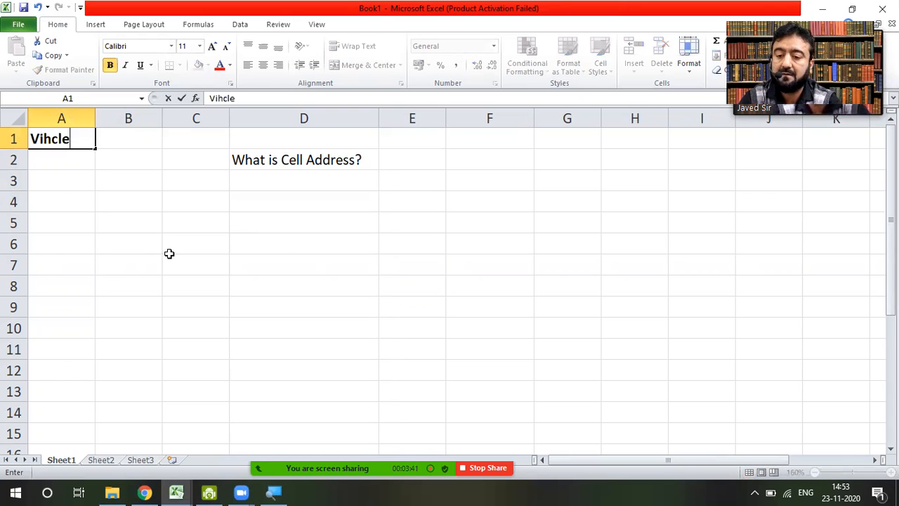
key(Return)
text(Car)
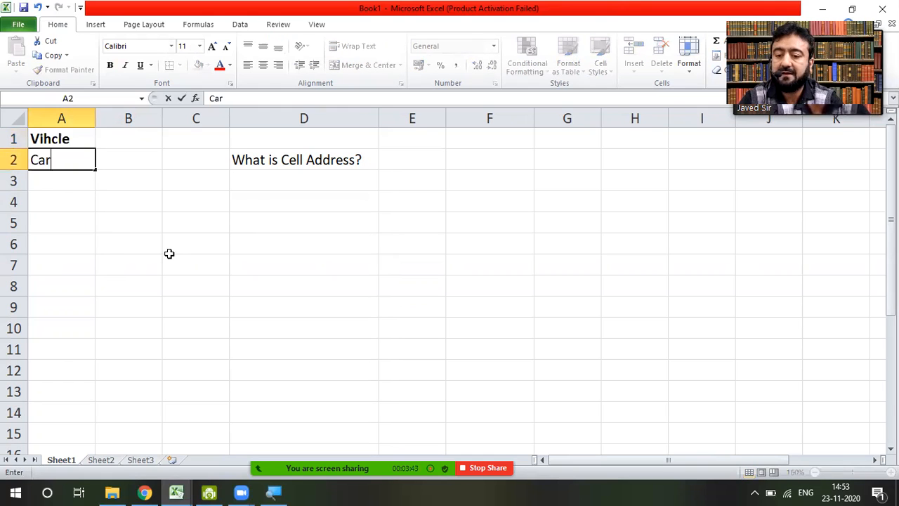
key(Return)
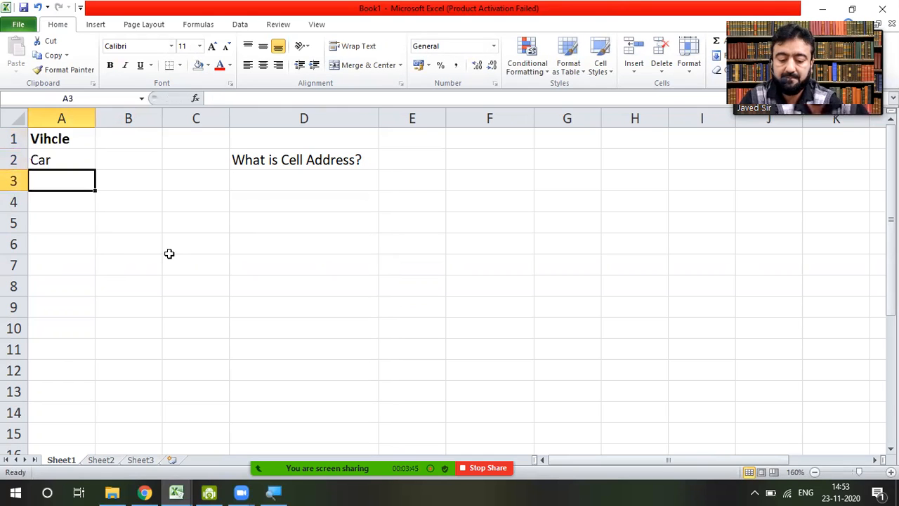
text(Bike)
key(Return)
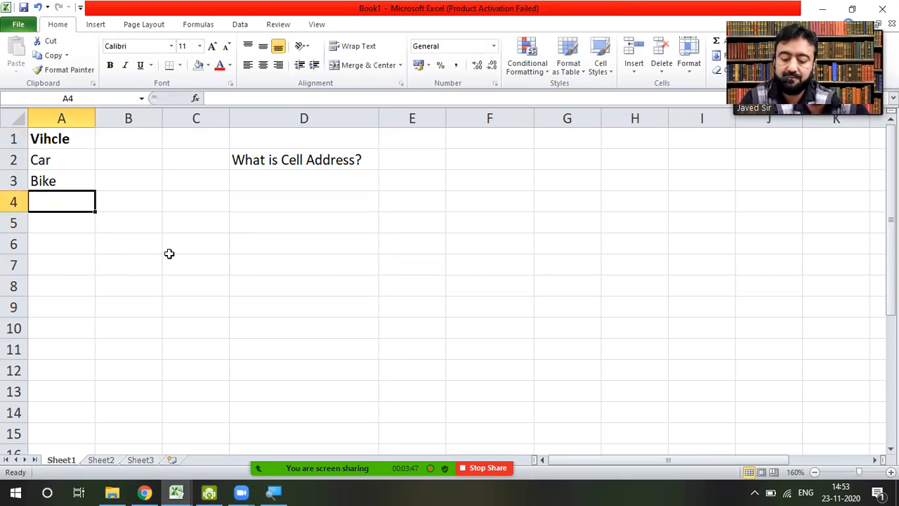
text(Truck)
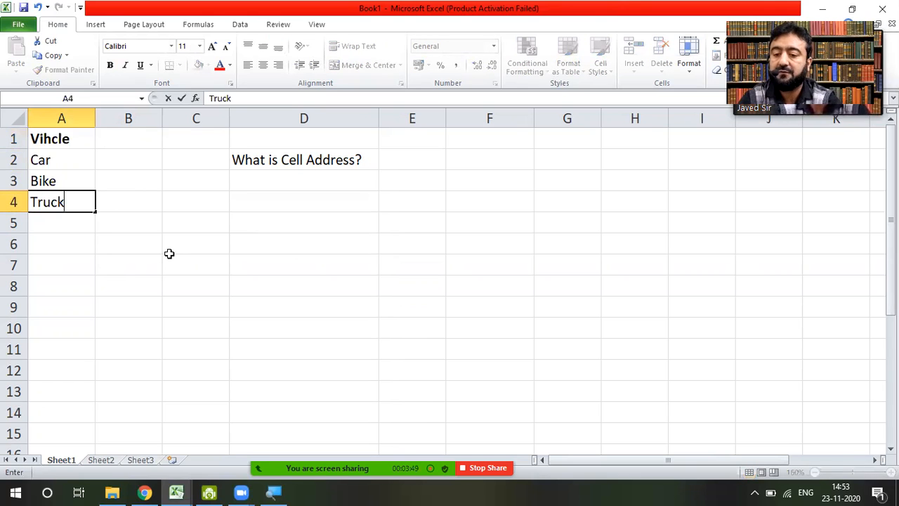
key(Return)
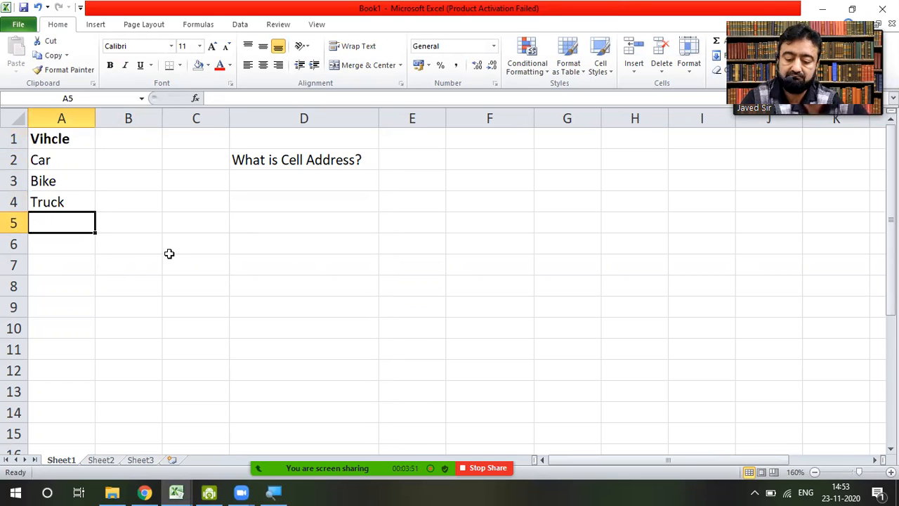
text(Scooty)
key(Return)
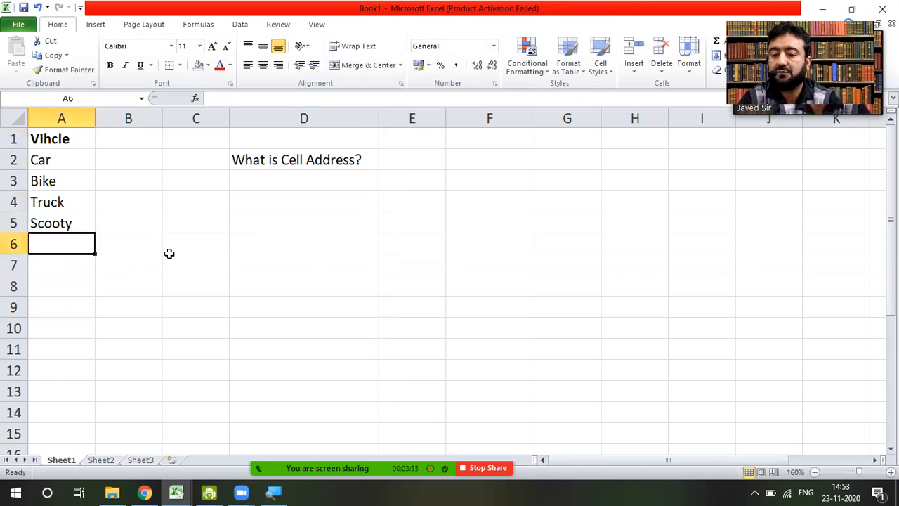
Step: Enter the heading Vehicle in cell E5 and make it bold
key(Right)
key(Right)
key(Right)
key(Right)
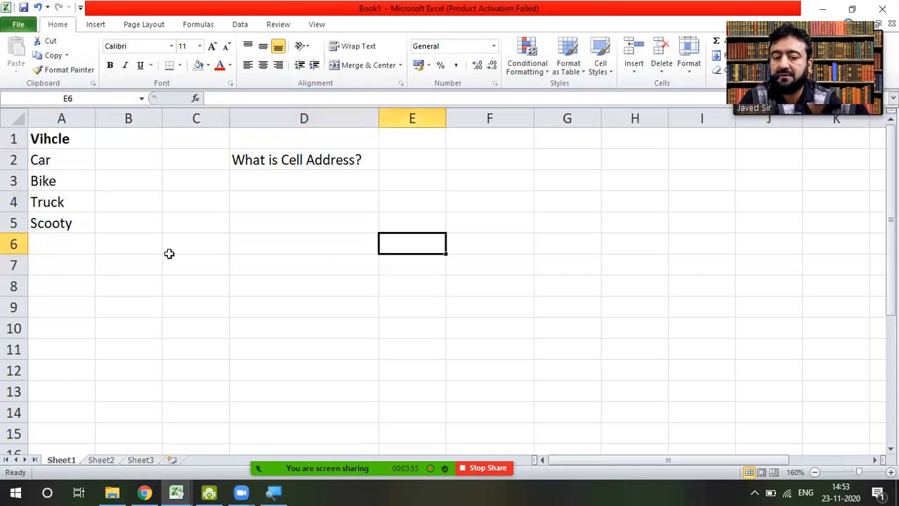
key(Up)
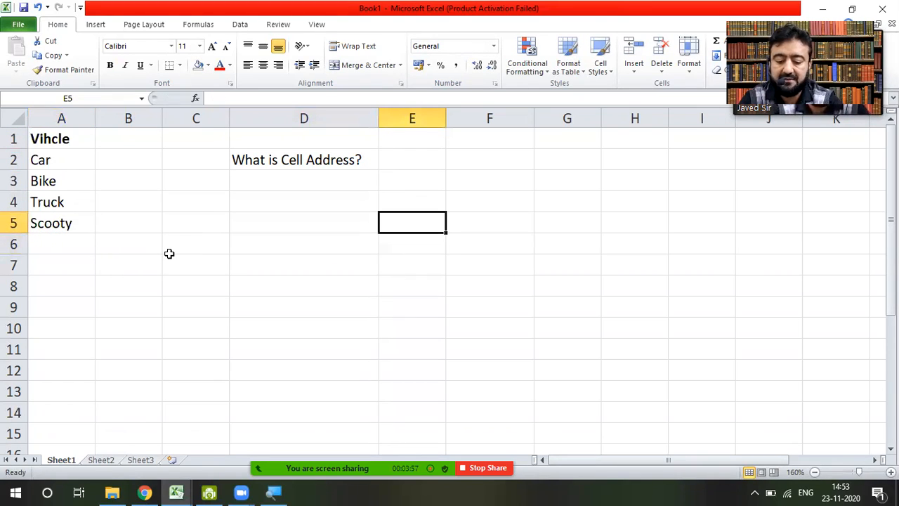
text(Vehicle)
key(Return)
key(Up)
key(ctrl+b)
key(Return)
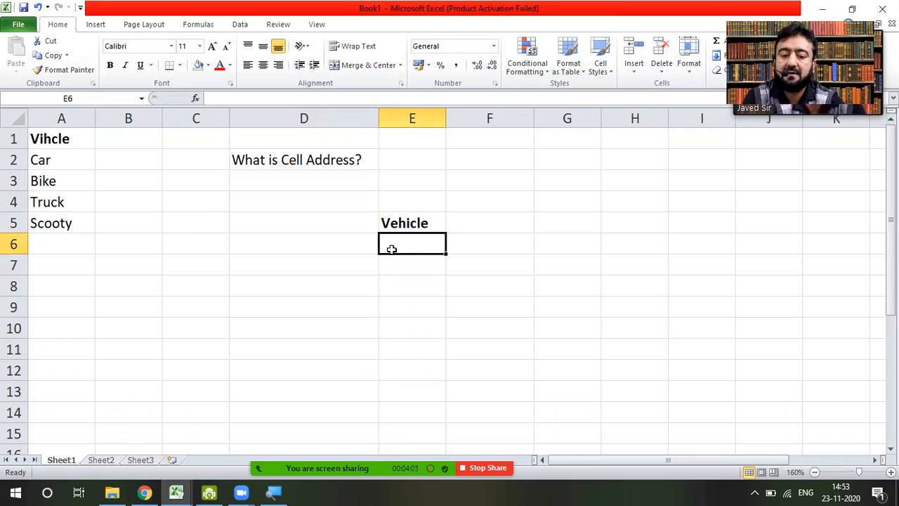
Step: Copy the Car entry from A2 into E6 and compare the addresses of the two cells
click(44, 162)
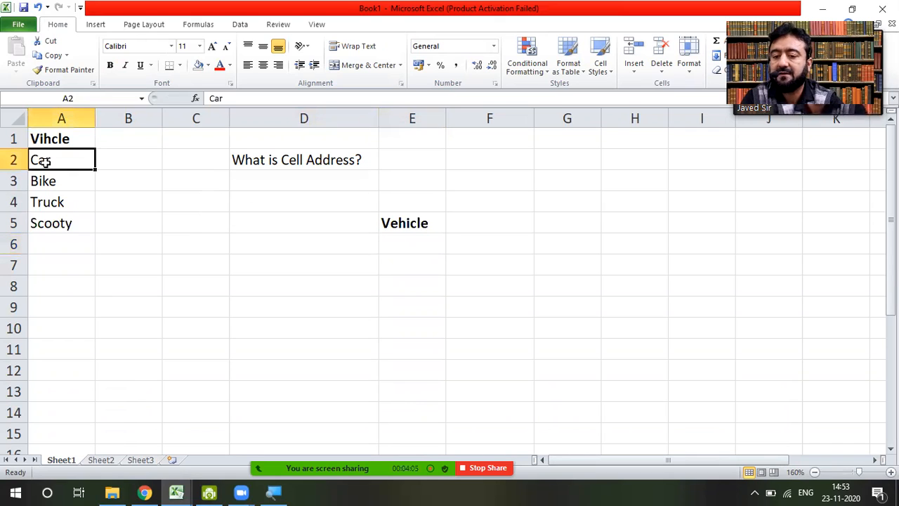
key(ctrl+c)
key(Right)
key(Right)
key(Right)
key(Right)
key(Down)
key(Down)
key(Down)
key(Down)
key(ctrl+v)
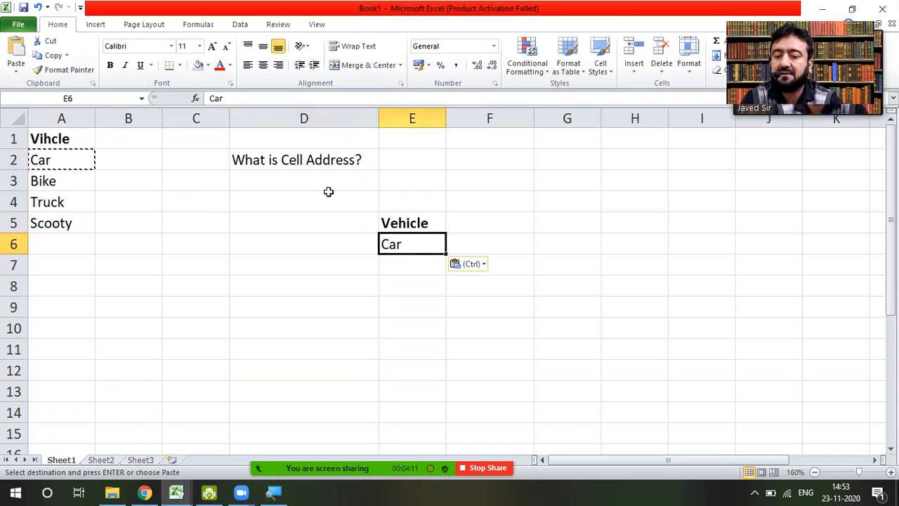
click(77, 162)
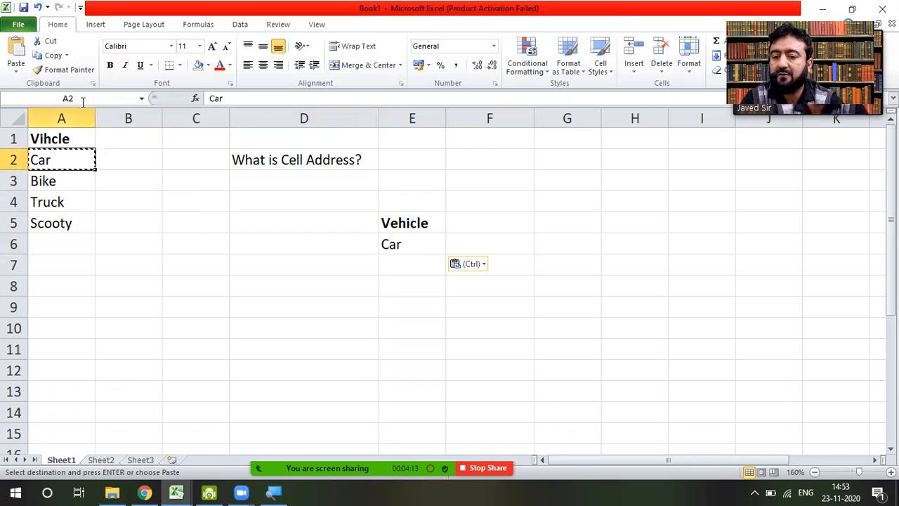
click(415, 243)
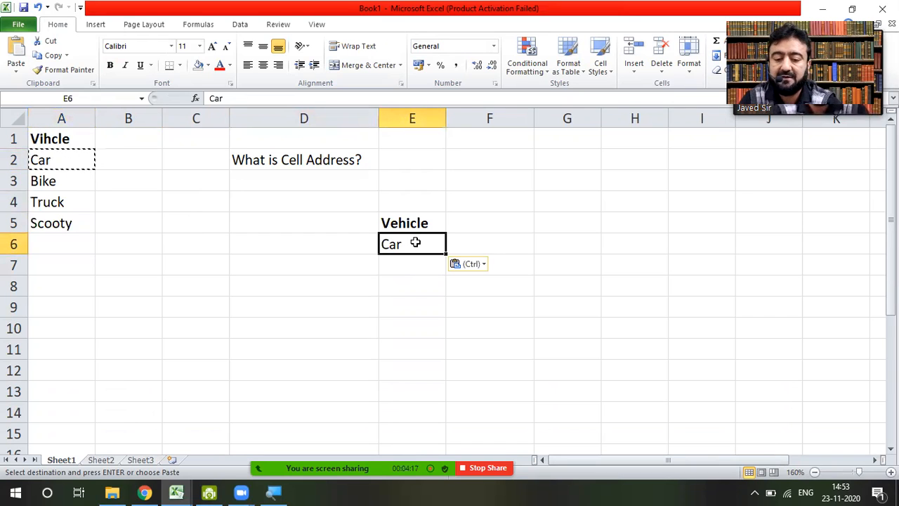
Step: Replace the pasted entry in E6 with the manually entered text Car
key(BackSpace)
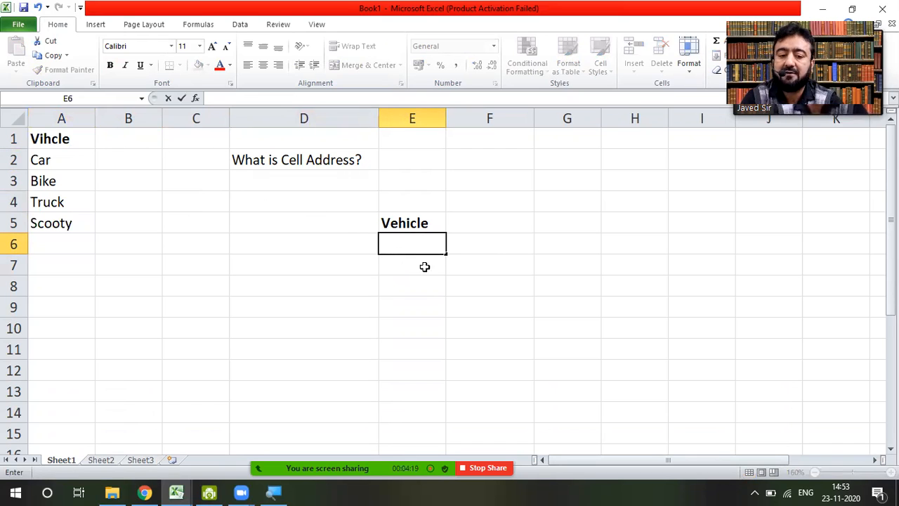
text(Car)
key(Return)
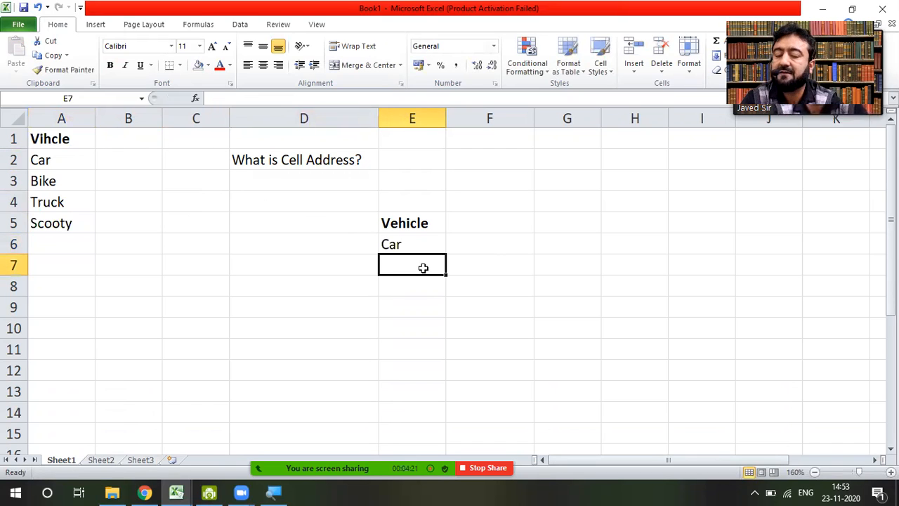
key(Up)
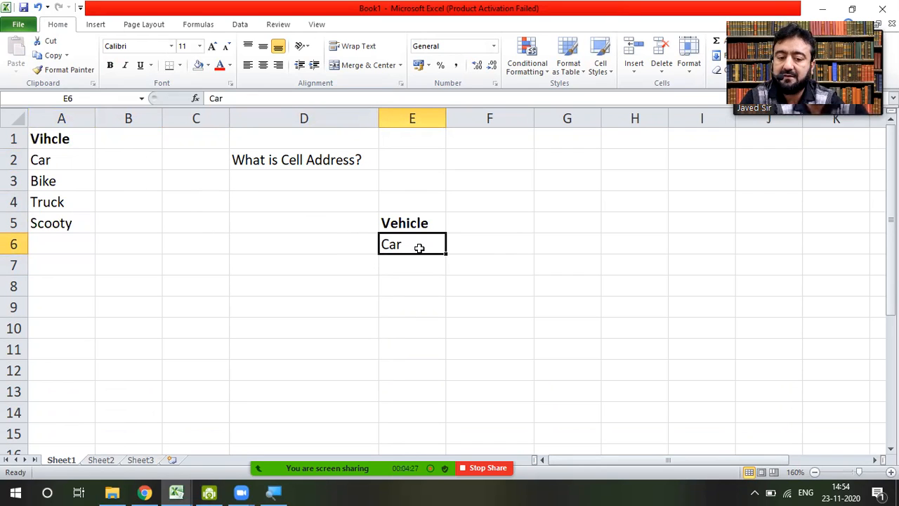
Step: Clear cell E6 and link it to the source cell with the formula =A2
key(Delete)
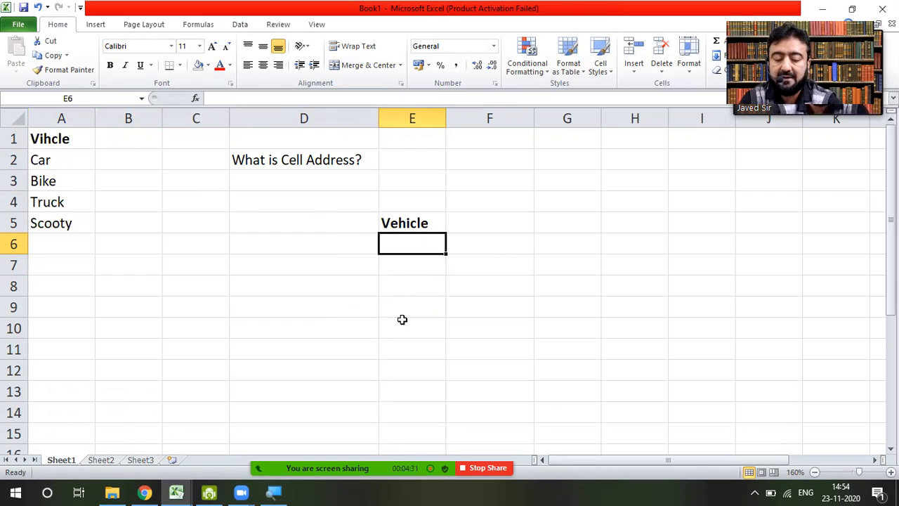
text(=)
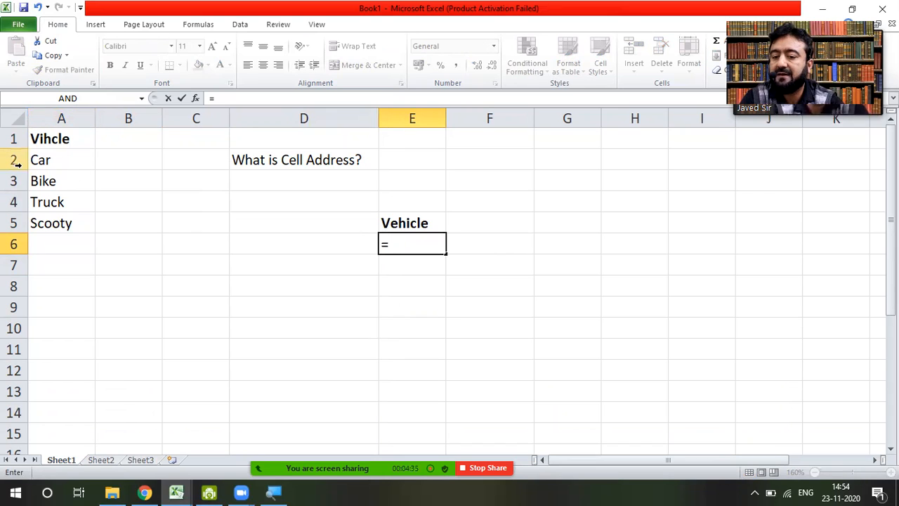
click(82, 160)
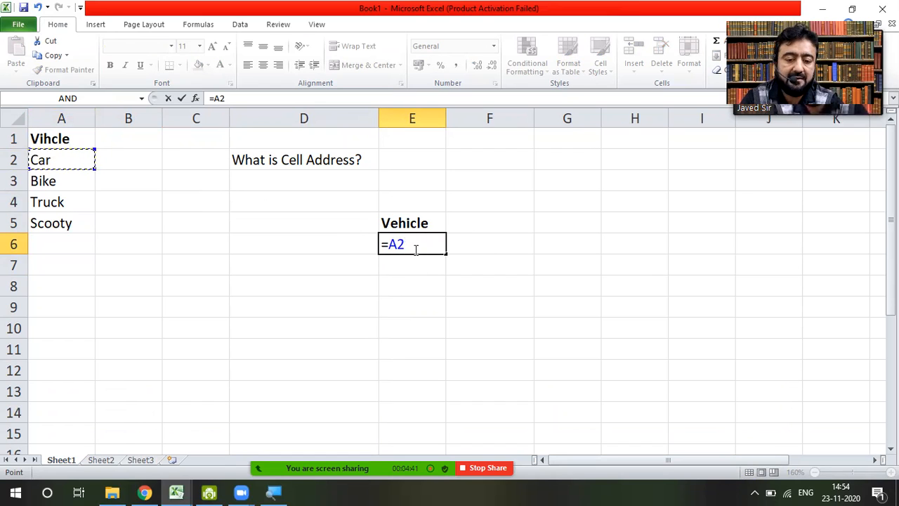
key(Return)
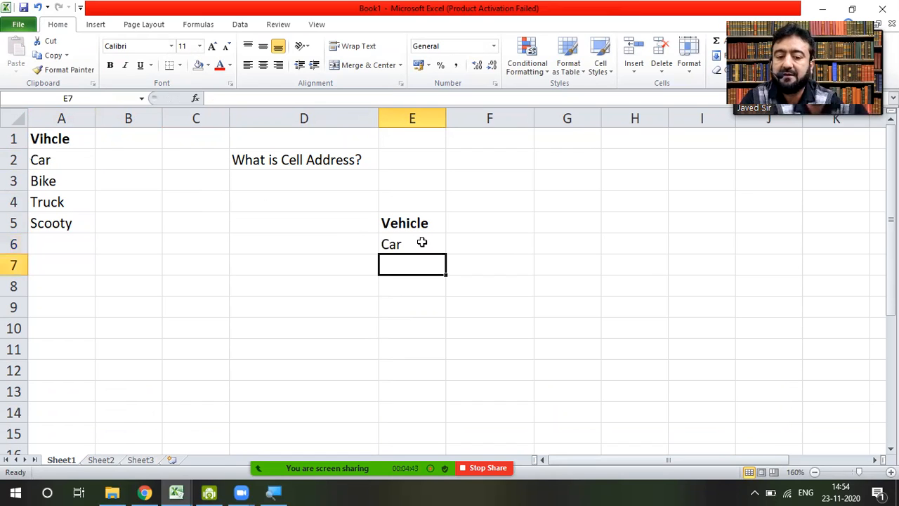
Step: Check the formula in E6 and fill it down through E9 to bring in the remaining vehicles
double_click(412, 244)
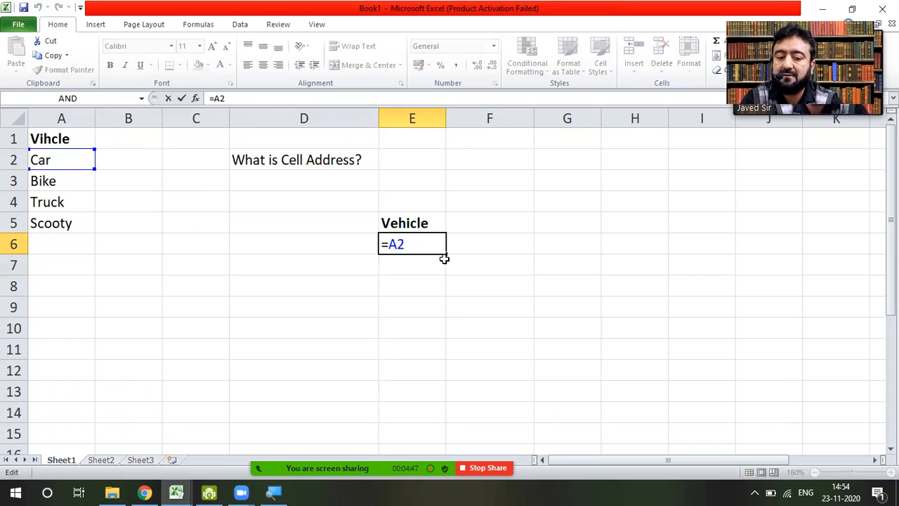
drag(447, 253, 448, 295)
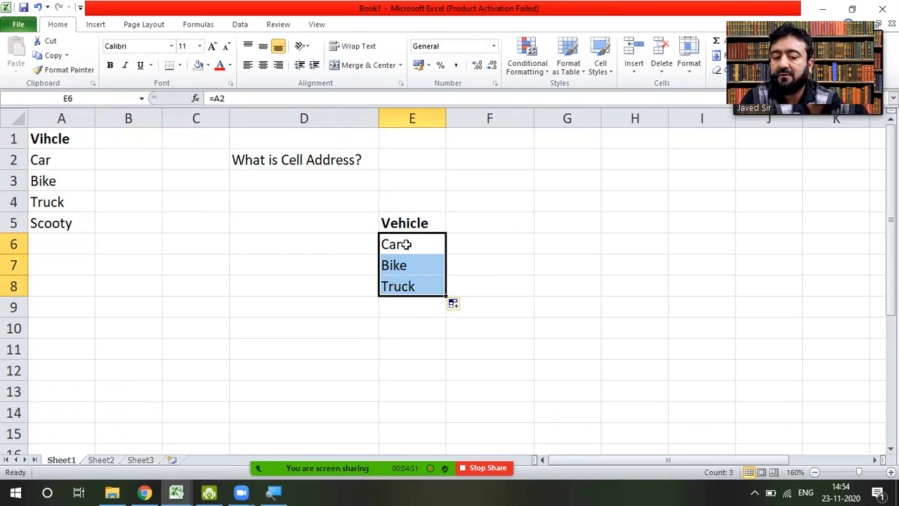
click(406, 263)
click(406, 284)
drag(447, 296, 446, 317)
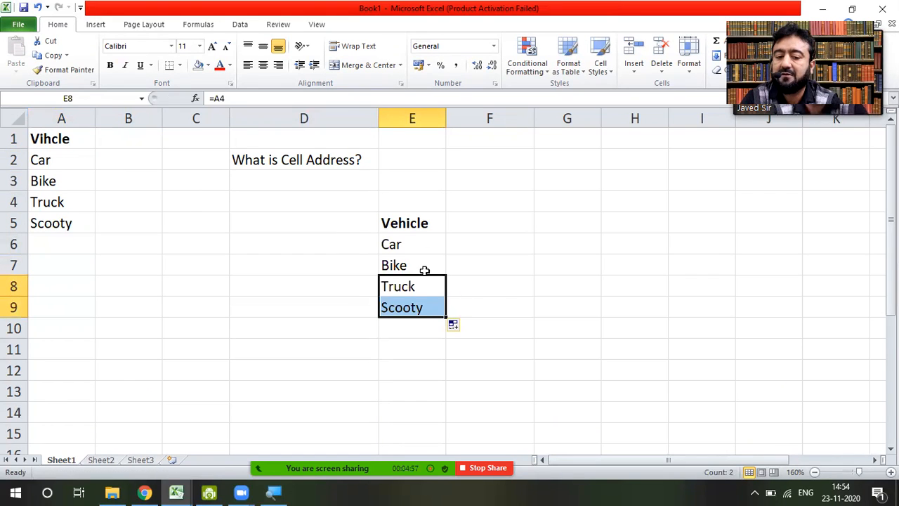
Step: Step through the linked cells E6 to E9 and the source list in column A to compare their formulas and contents
click(425, 244)
key(Down)
key(Down)
key(Down)
key(Left)
key(Left)
key(Left)
key(Left)
key(Up)
key(Up)
key(Up)
key(Up)
key(Up)
key(Up)
key(Up)
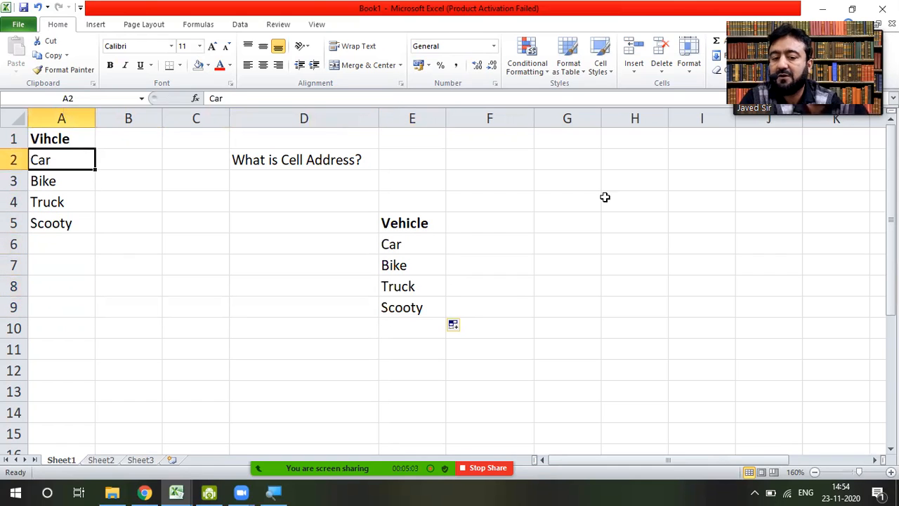
Step: Check the formula in E6 and enter the plain text Car in the adjacent cell F6
click(423, 243)
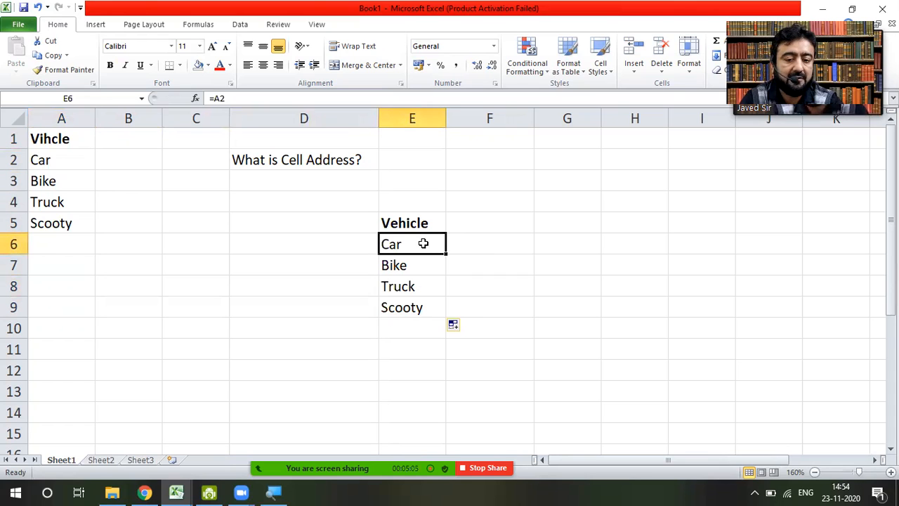
double_click(424, 244)
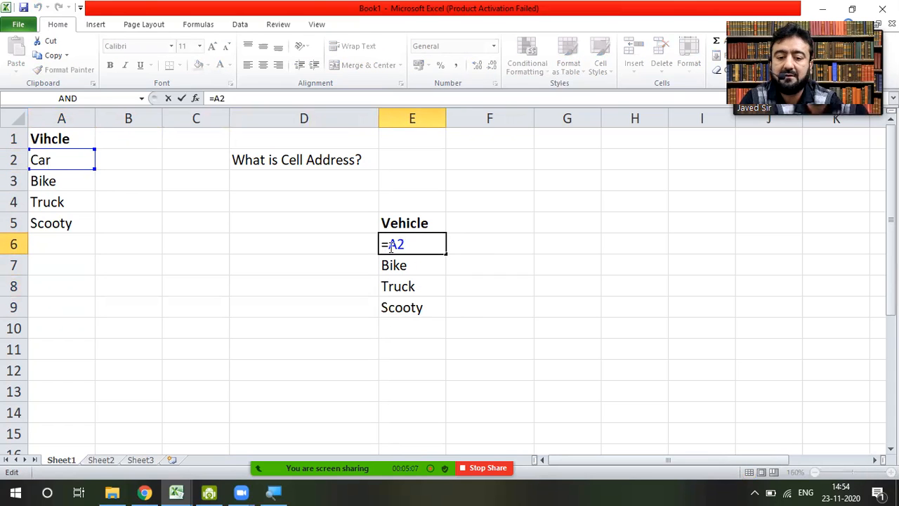
click(480, 242)
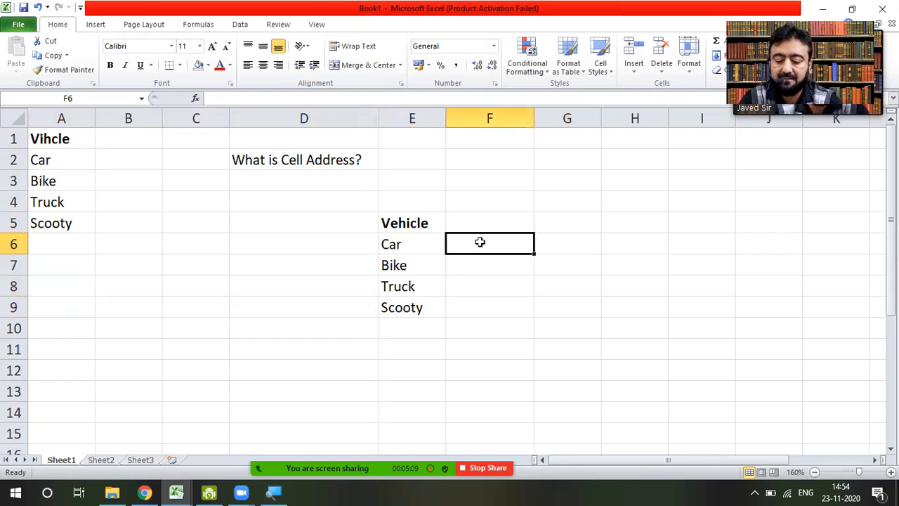
text(Car)
key(Return)
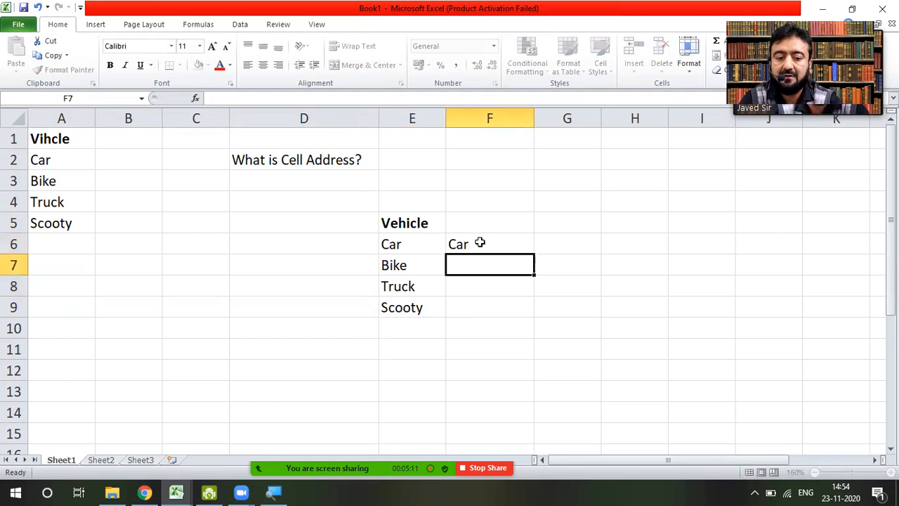
Step: Fill the typed text Car from F6 down through F9
click(507, 246)
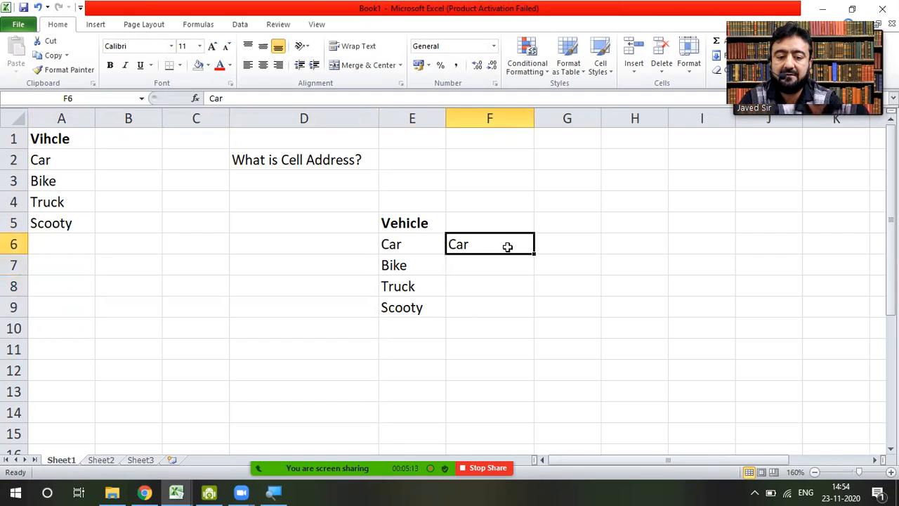
drag(533, 254, 535, 315)
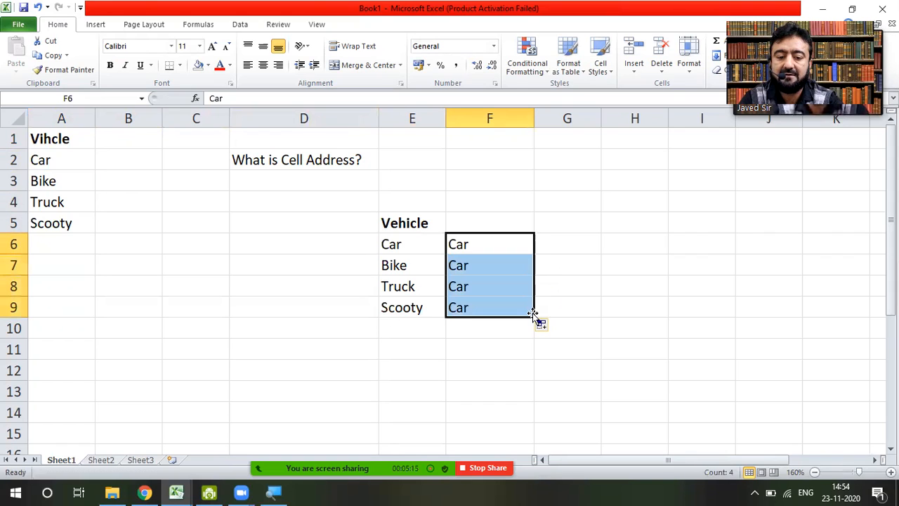
click(496, 321)
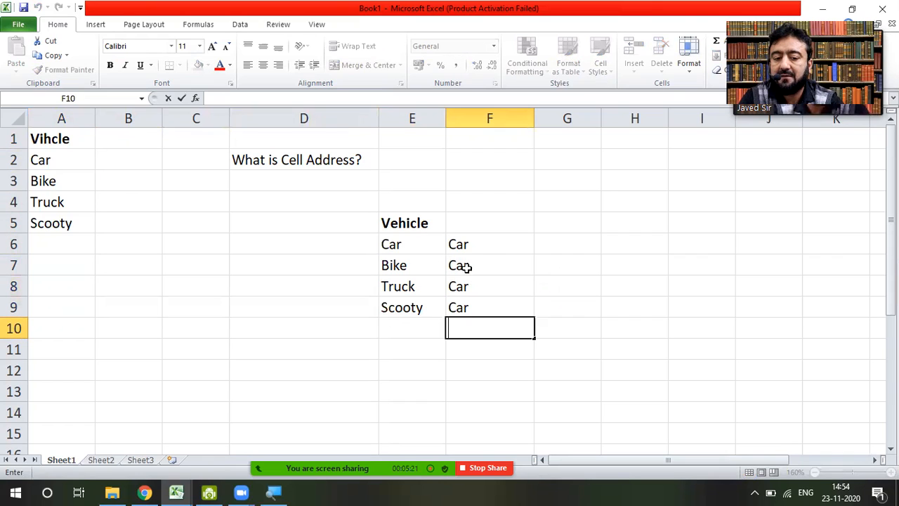
click(476, 243)
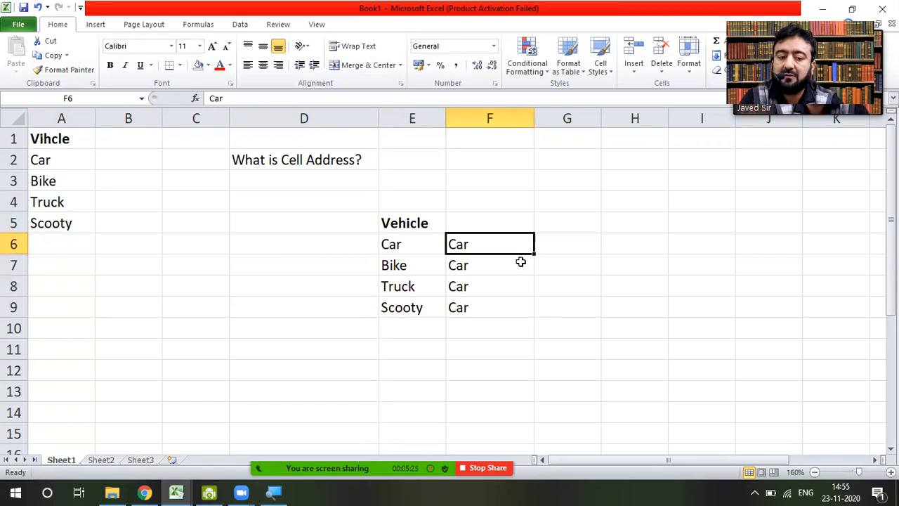
Step: Link G6 to the first vehicle in the source list with the formula =A2
click(578, 252)
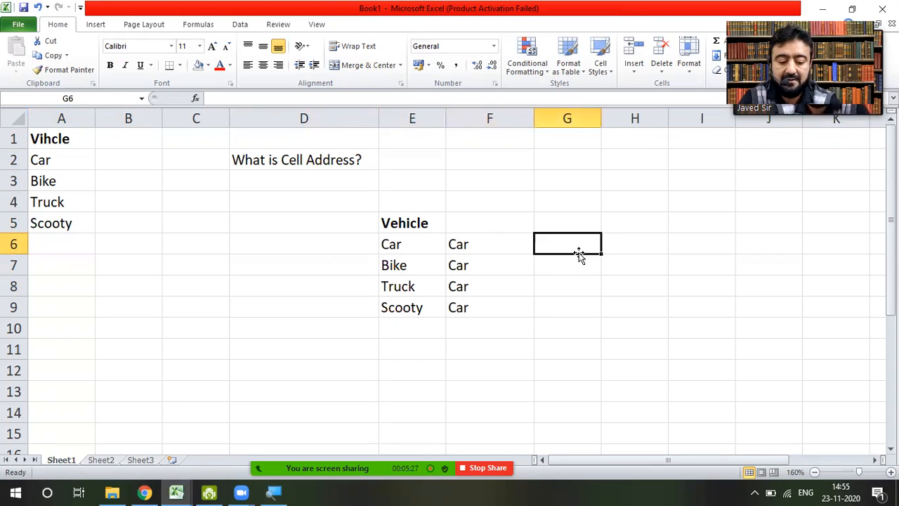
text(=)
click(45, 162)
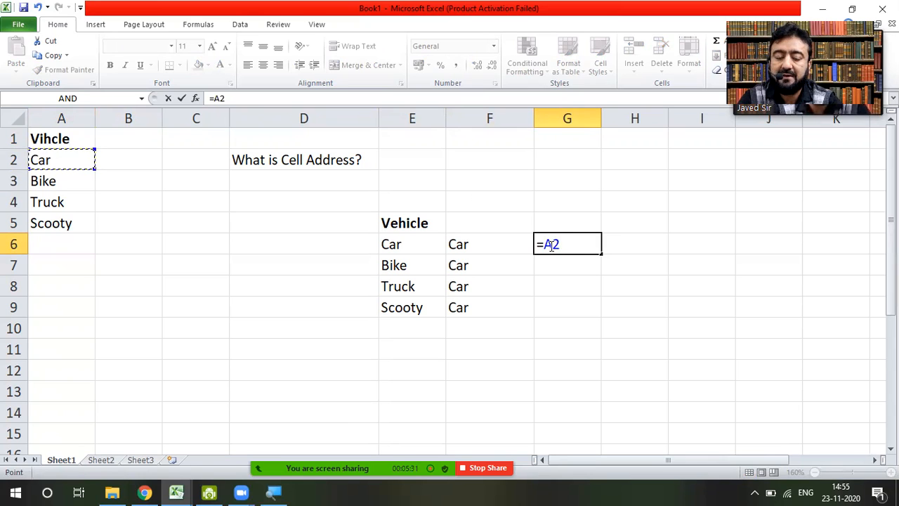
key(Return)
key(Up)
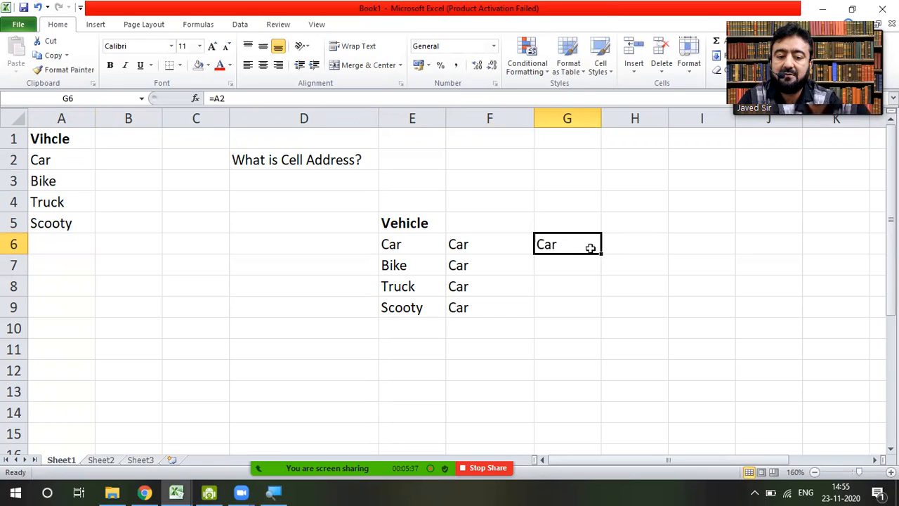
Step: Display the sheet's formulas instead of their results to examine the linked and typed cells in columns E to G
click(199, 28)
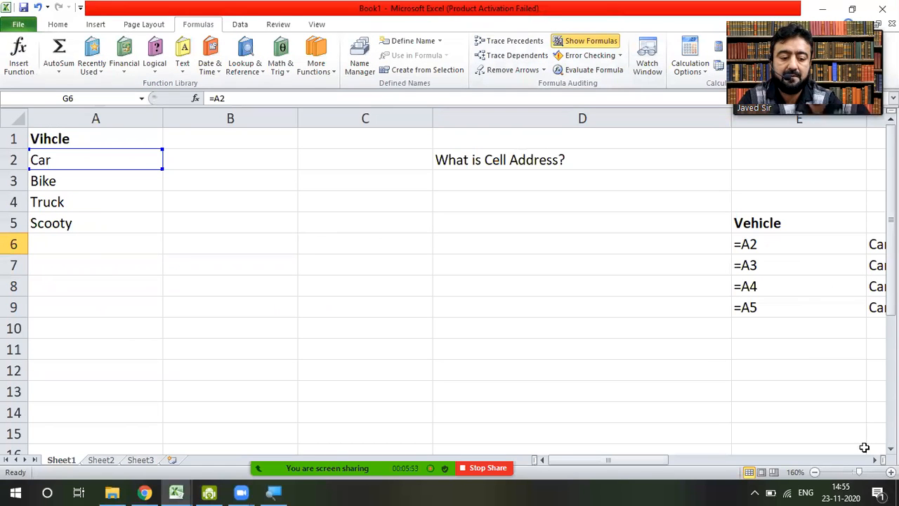
click(875, 460)
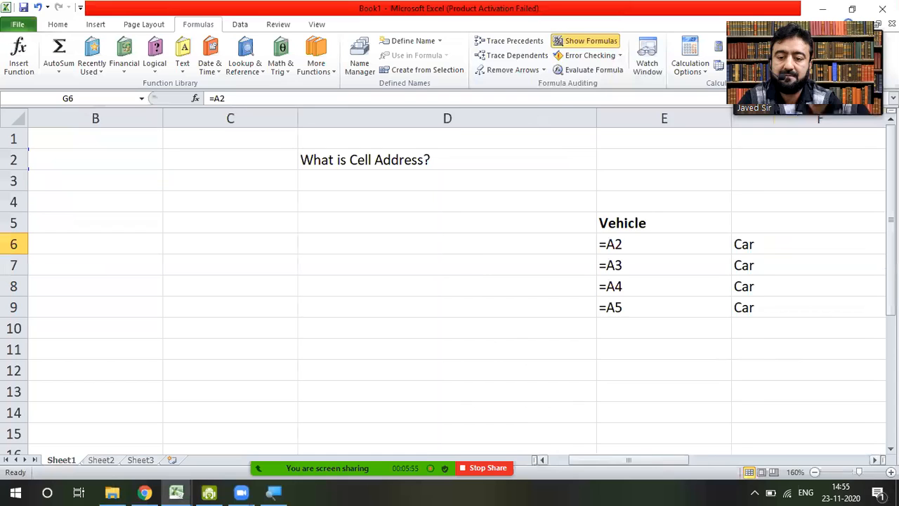
click(874, 459)
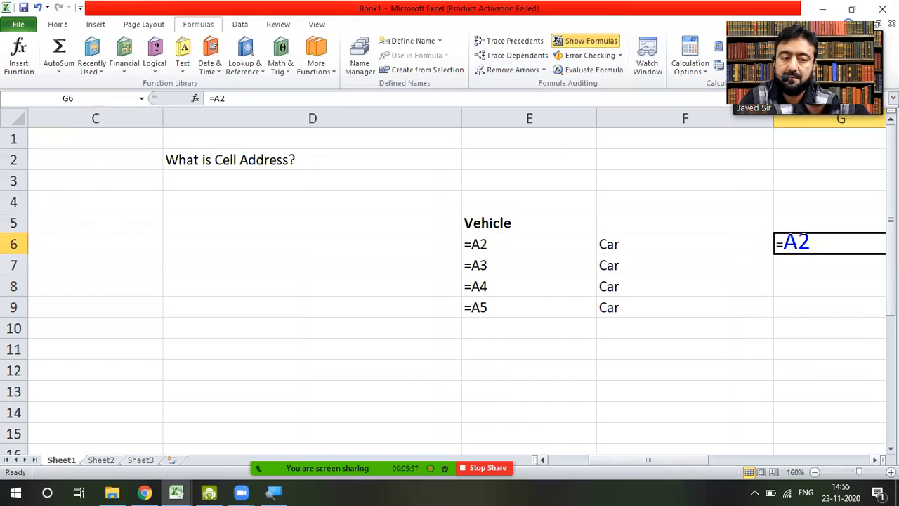
click(815, 473)
click(814, 472)
click(814, 473)
click(815, 473)
click(815, 473)
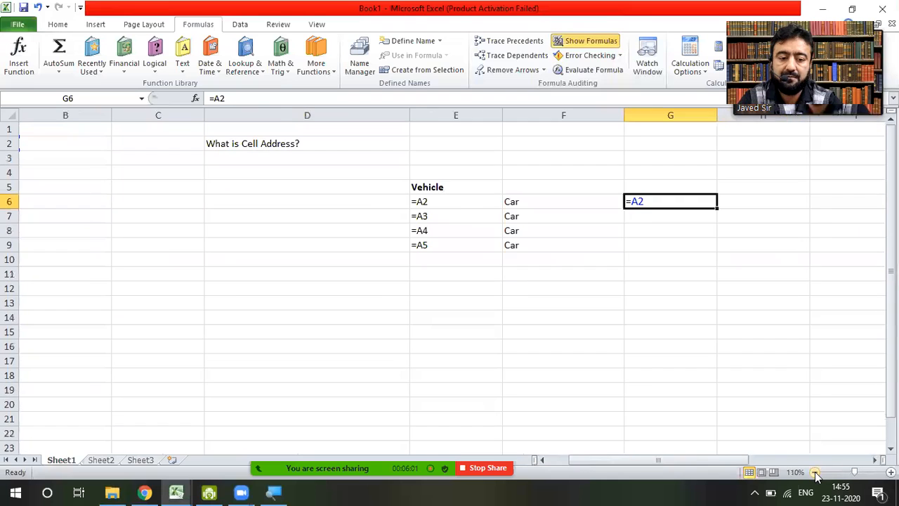
click(815, 473)
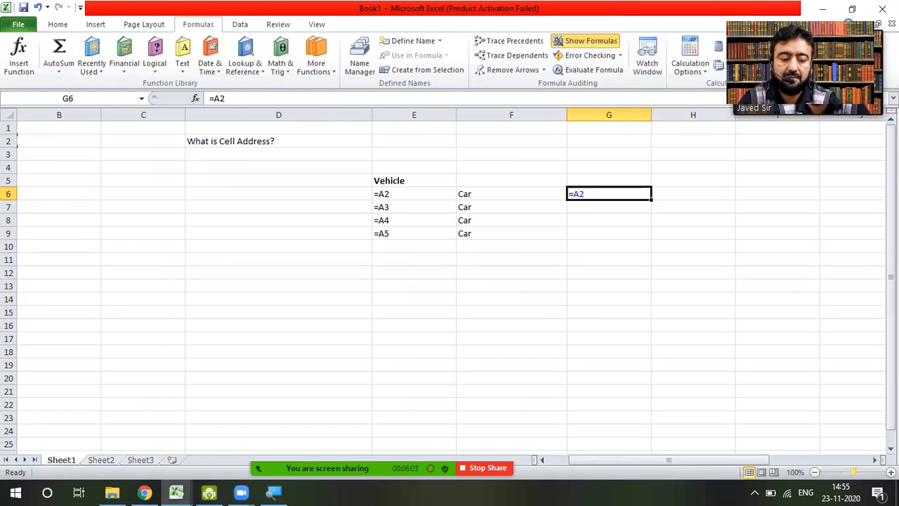
click(891, 472)
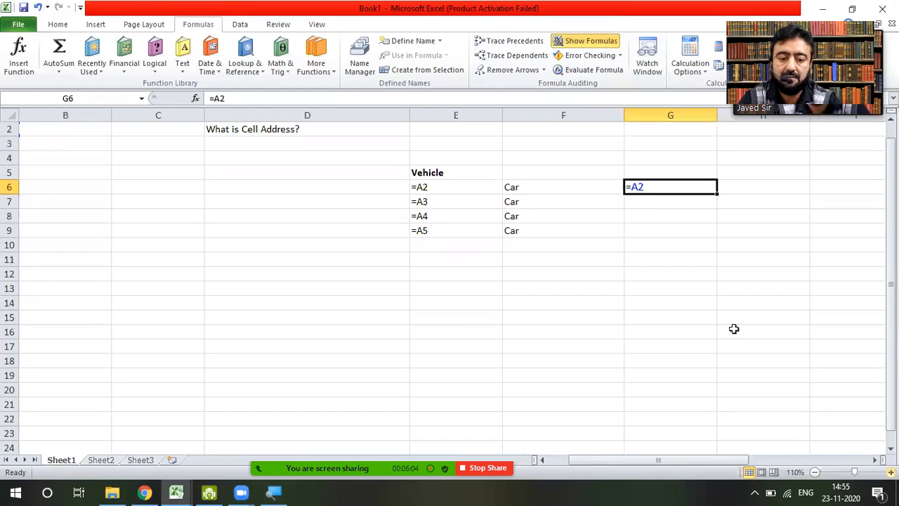
Step: Go to column A and step up through the source vehicle list while formulas are displayed
click(313, 197)
key(Left)
key(Left)
key(Left)
key(Up)
key(Up)
key(Up)
key(Up)
key(Up)
key(Up)
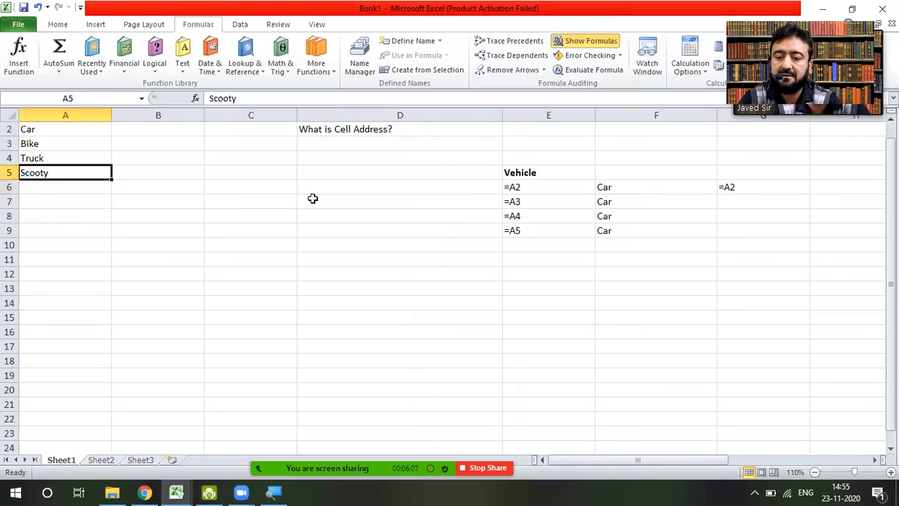
Step: Step through the formulas in E6 to E9 and the typed entries in F6 to F9 to compare them
key(Right)
key(Down)
key(Down)
key(Down)
key(Down)
key(Right)
key(Right)
key(Right)
key(Right)
key(Left)
key(Down)
key(Down)
key(Up)
key(Down)
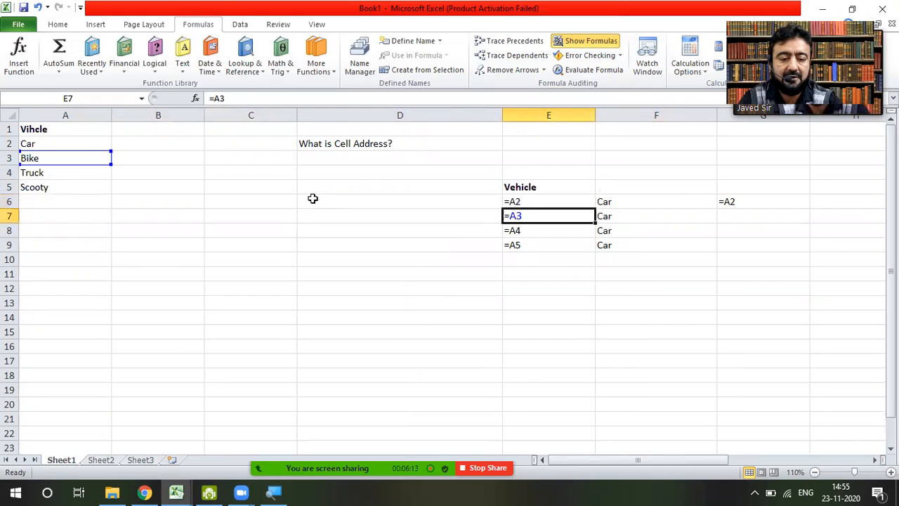
key(Down)
key(Down)
key(Right)
key(Up)
key(Up)
key(Up)
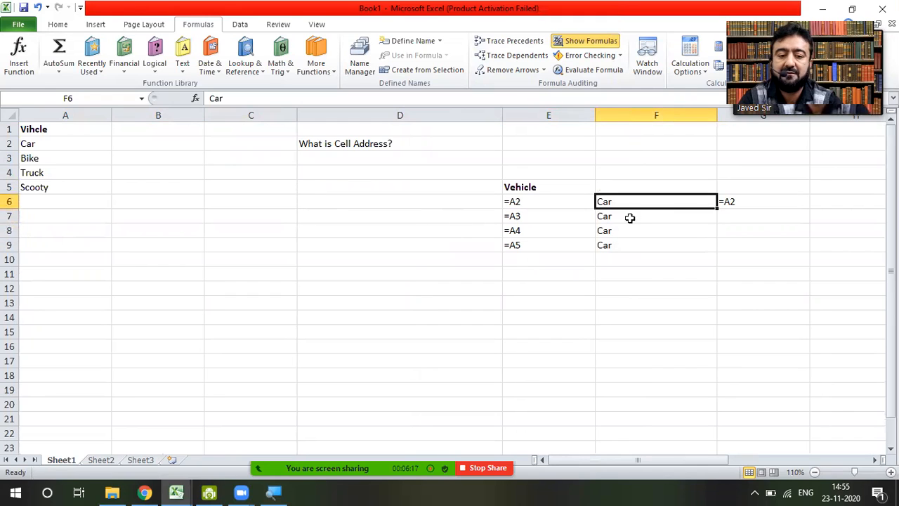
Step: Switch the formula display off, on and off again to compare cell results with their formulas
click(585, 39)
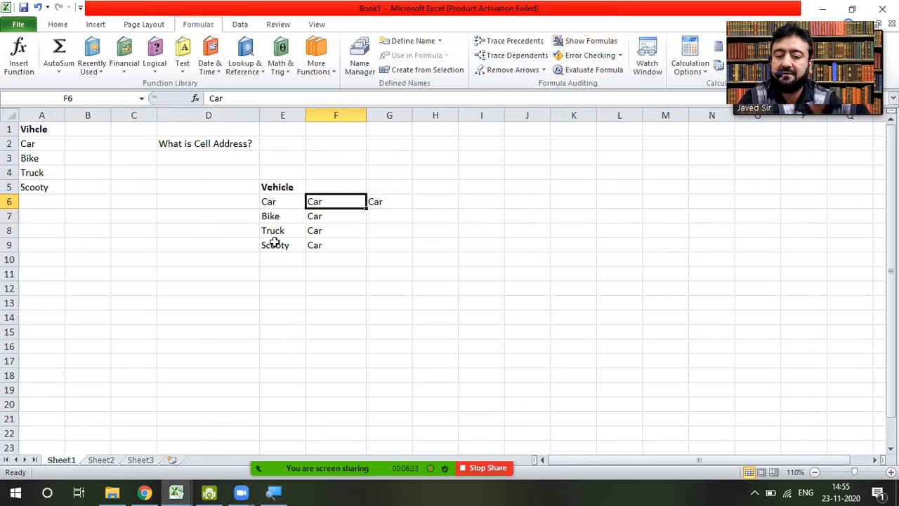
click(603, 46)
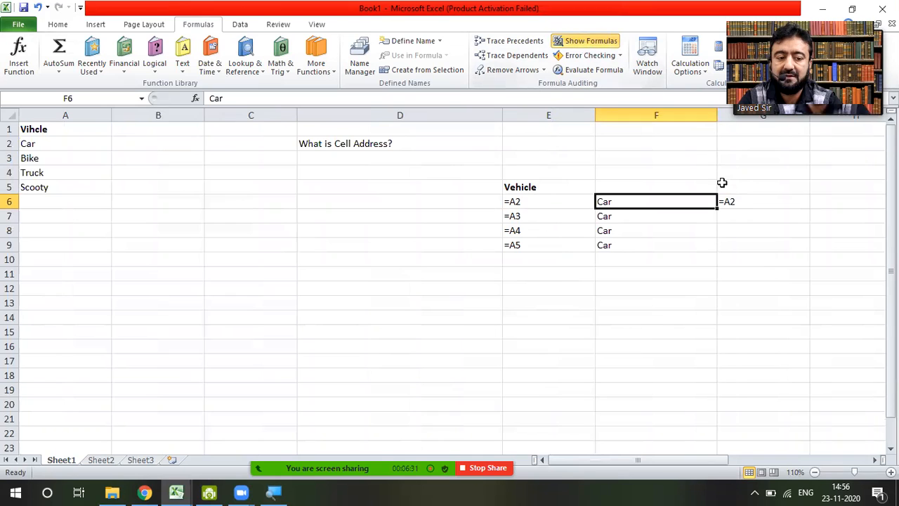
click(604, 40)
Step: Compare the typed content of F6 with the cell reference in G6
click(405, 199)
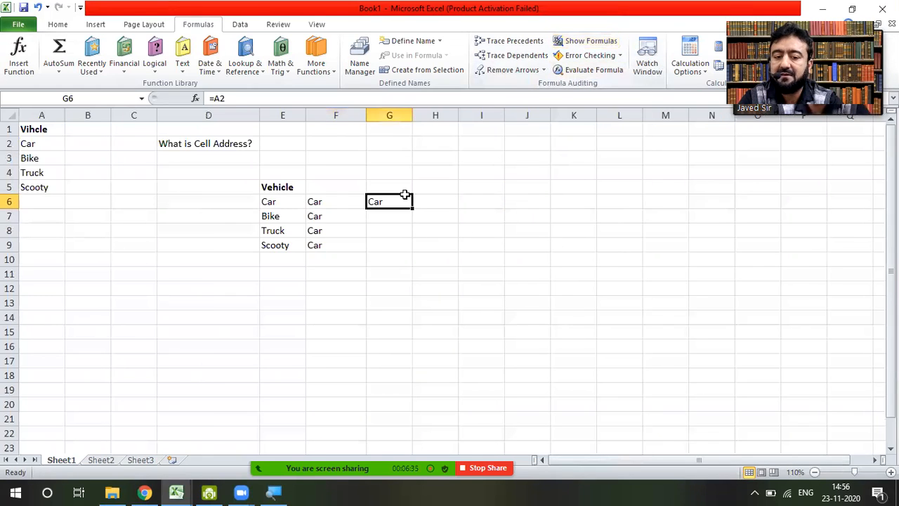
click(347, 200)
click(383, 202)
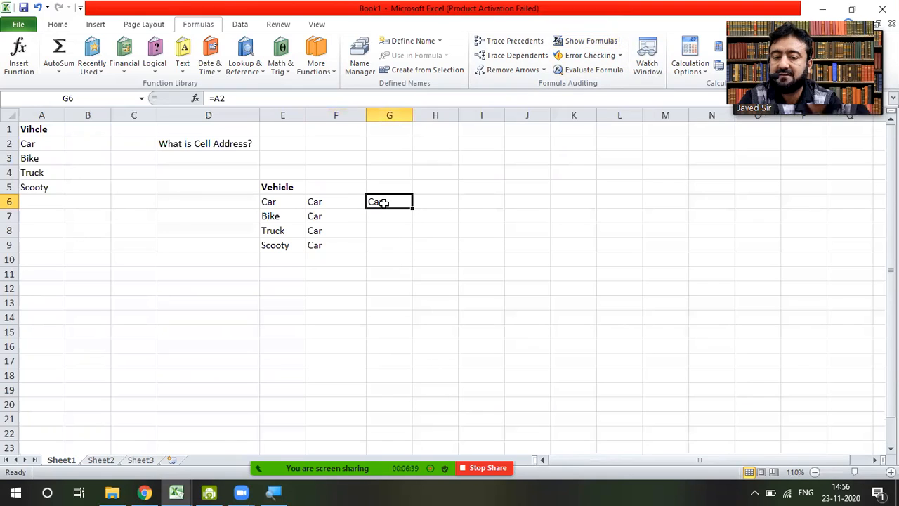
click(333, 203)
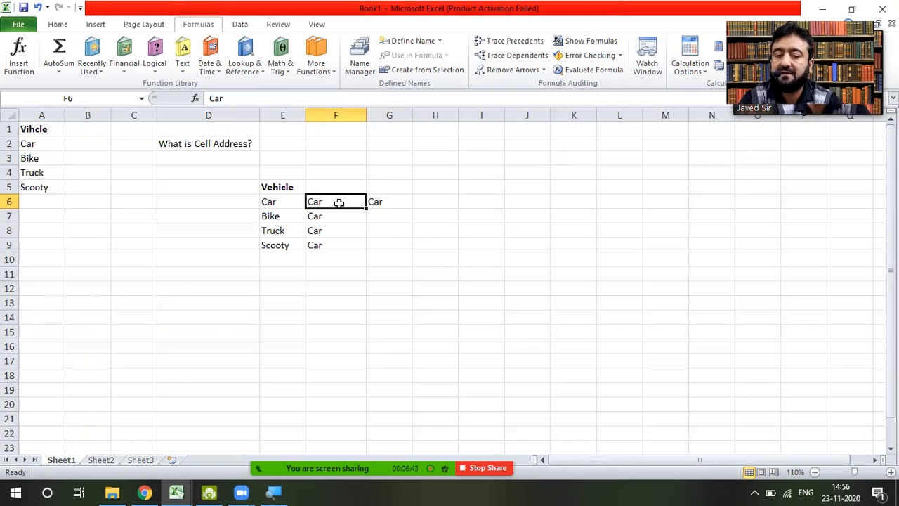
click(396, 203)
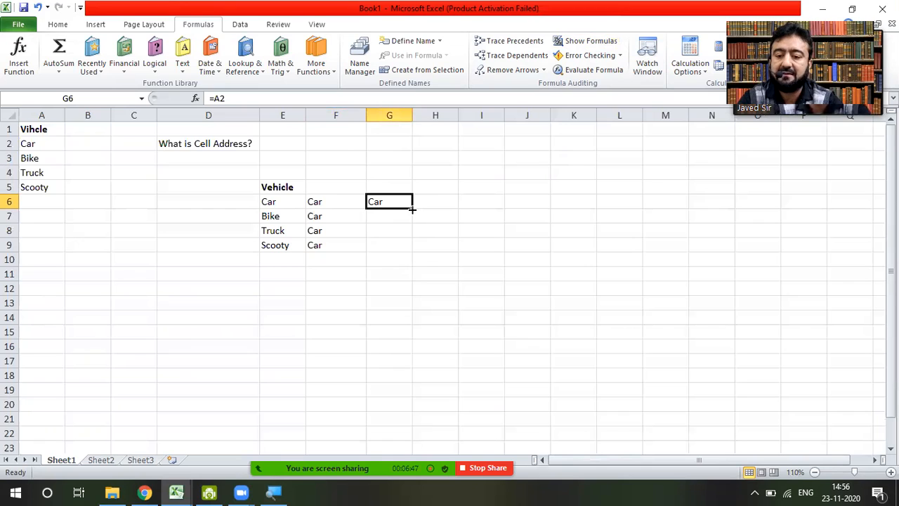
Step: Copy the vehicle names in A2:A5 and paste them directly below, starting at A6
click(34, 202)
click(34, 144)
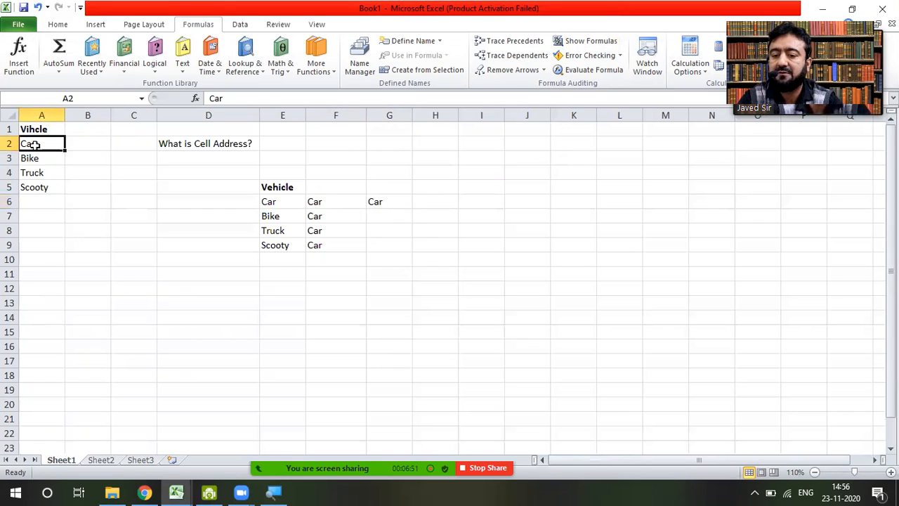
key(shift+Down)
key(shift+Down)
key(shift+Down)
key(ctrl+c)
key(ctrl+Down)
key(Down)
key(ctrl+v)
key(Down)
key(Down)
key(Down)
key(Down)
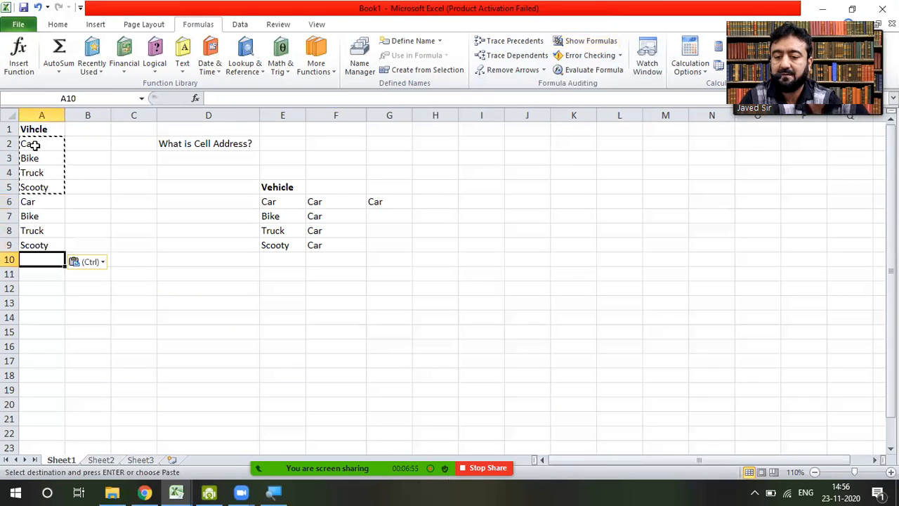
Step: Paste the copied vehicle names twice more, starting at A10 and A14, to extend the list to row 17
key(ctrl+v)
key(Down)
key(Down)
key(Down)
key(Down)
key(ctrl+v)
key(Down)
key(Down)
key(Down)
Step: Select G6 and check its reference by turning the formula display on and off
key(Right)
key(Up)
key(Up)
key(Right)
key(Right)
key(Right)
key(Right)
key(Right)
key(Up)
key(Up)
key(Up)
key(Up)
key(Up)
key(Up)
key(Up)
key(Up)
key(Up)
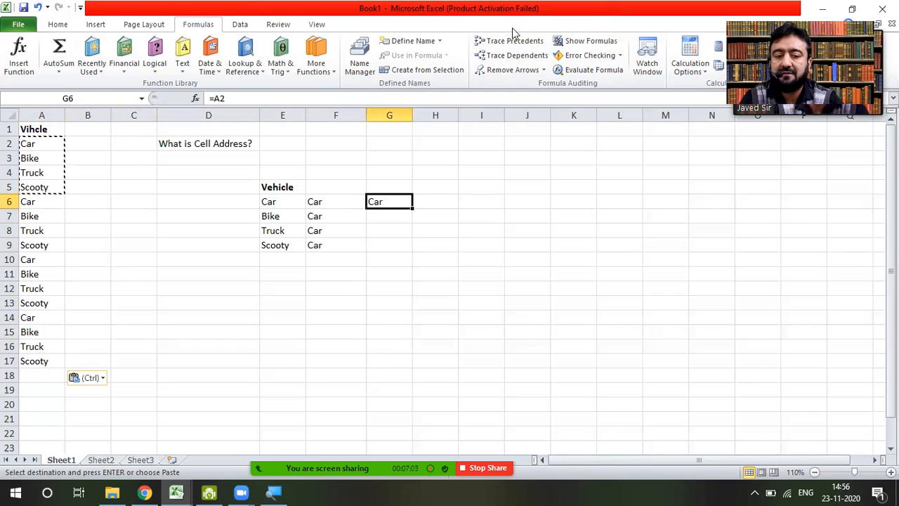
click(573, 43)
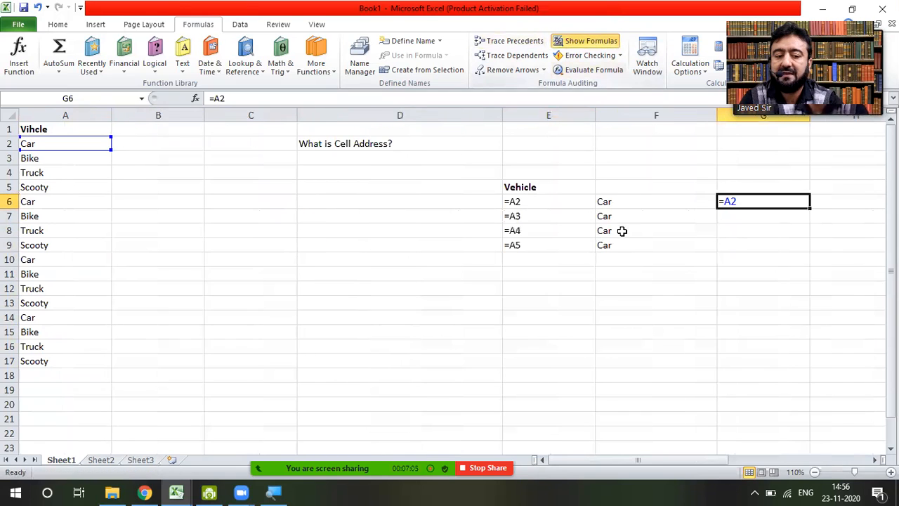
click(580, 40)
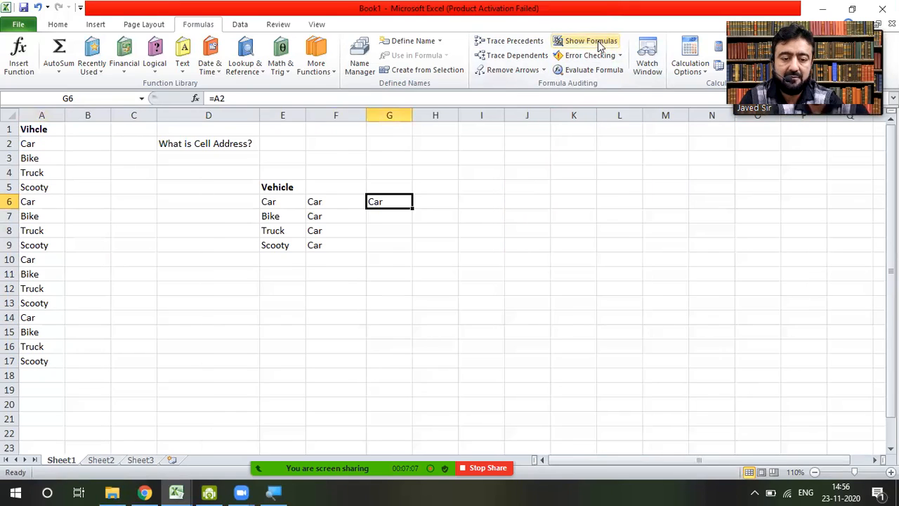
Step: Fill the formula in G6 down through G23 to bring in the extended vehicle list
drag(411, 208, 417, 447)
click(454, 327)
key(Down)
key(Down)
key(Down)
key(Down)
key(Down)
key(Down)
key(Down)
key(Down)
key(Down)
key(Down)
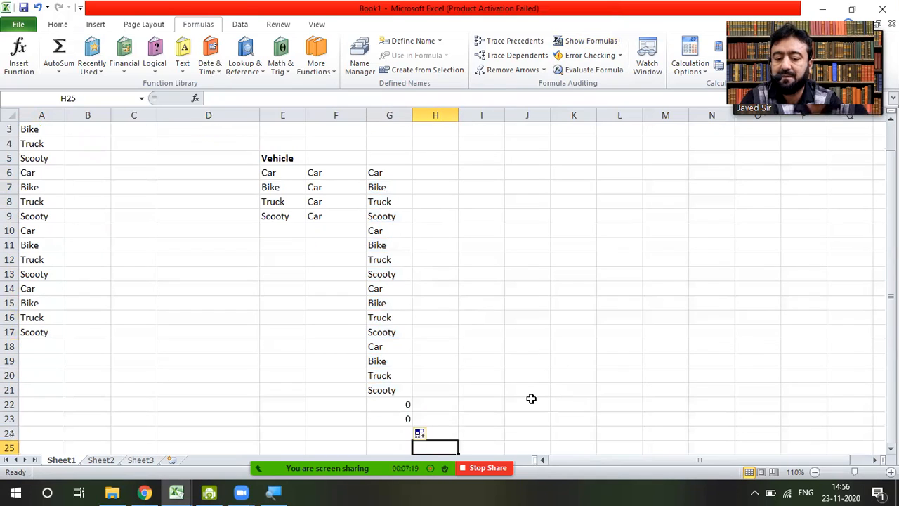
Step: Examine the last filled cells, G22 and G23, and review column G's references by turning the formula display on and off
key(Up)
key(Up)
key(Left)
key(Up)
key(Down)
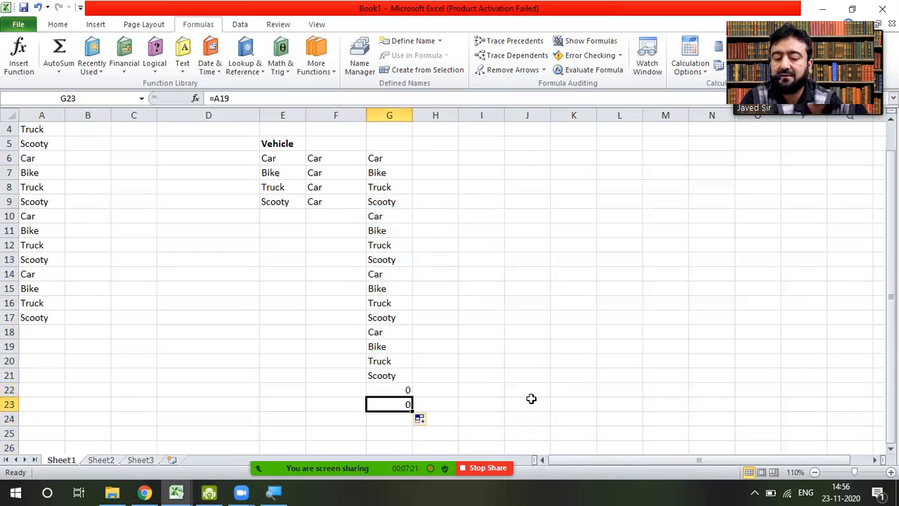
click(611, 44)
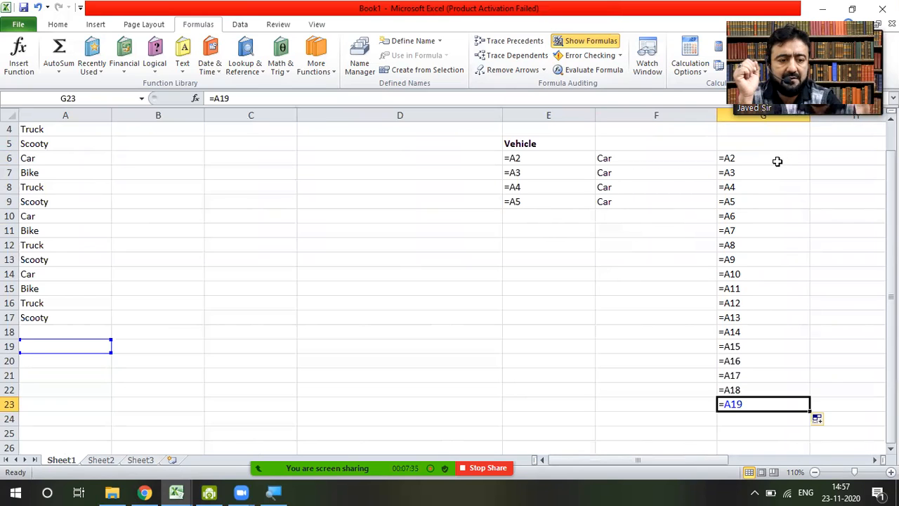
click(580, 42)
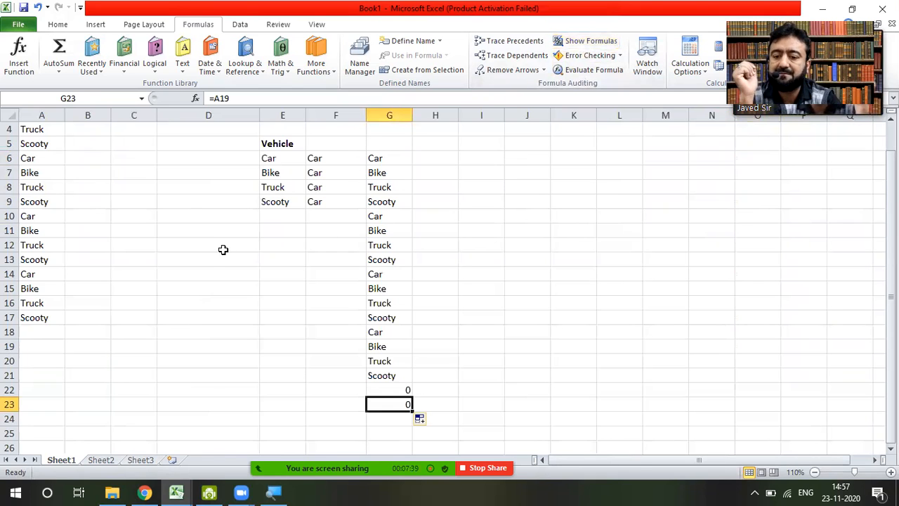
Step: Enter the formula =a3 in cell B8 to bring in the vehicle name by its cell address
click(81, 143)
key(Up)
key(Up)
key(Up)
key(Up)
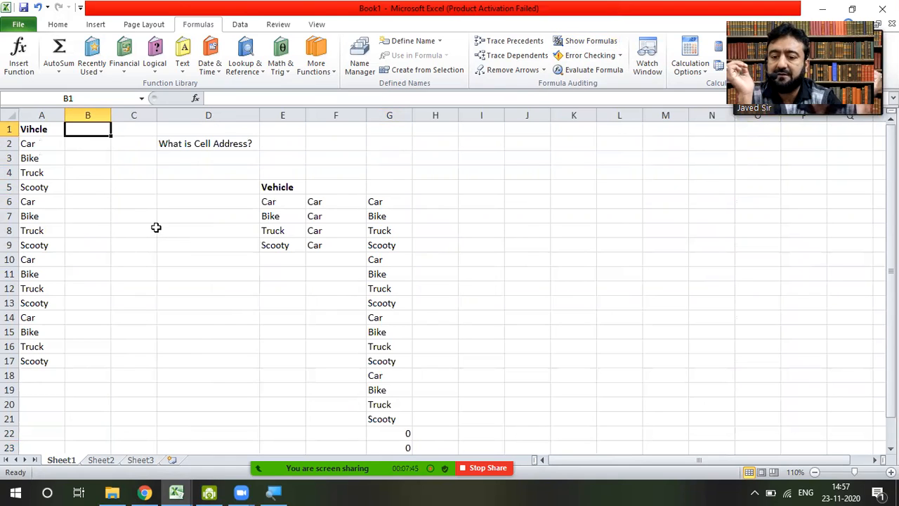
click(93, 225)
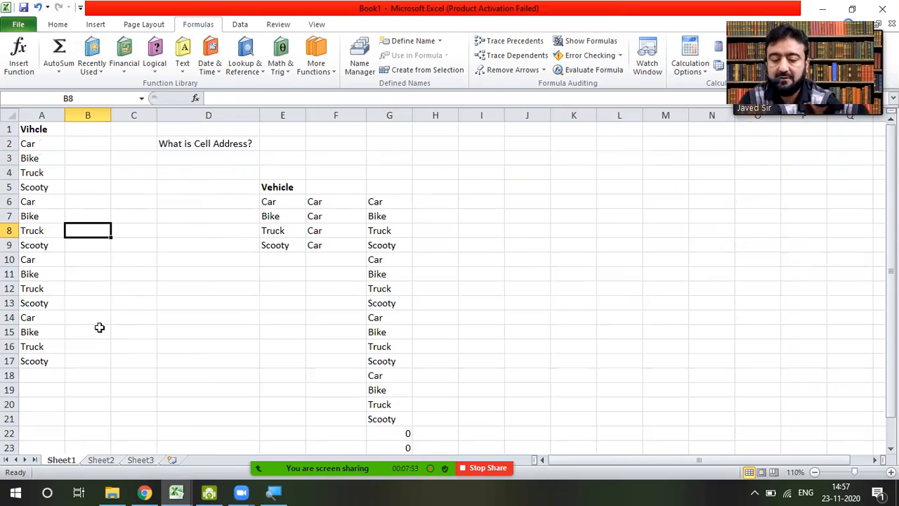
text(=)
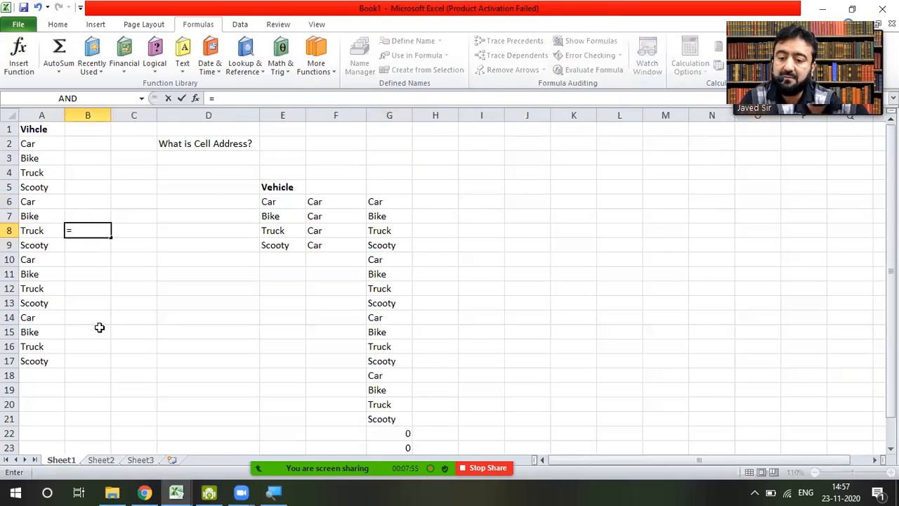
text(a)
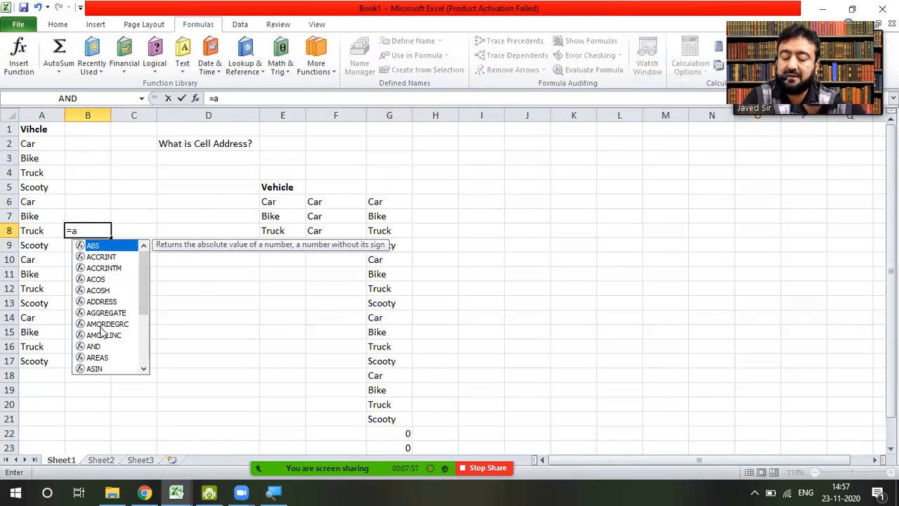
text(3)
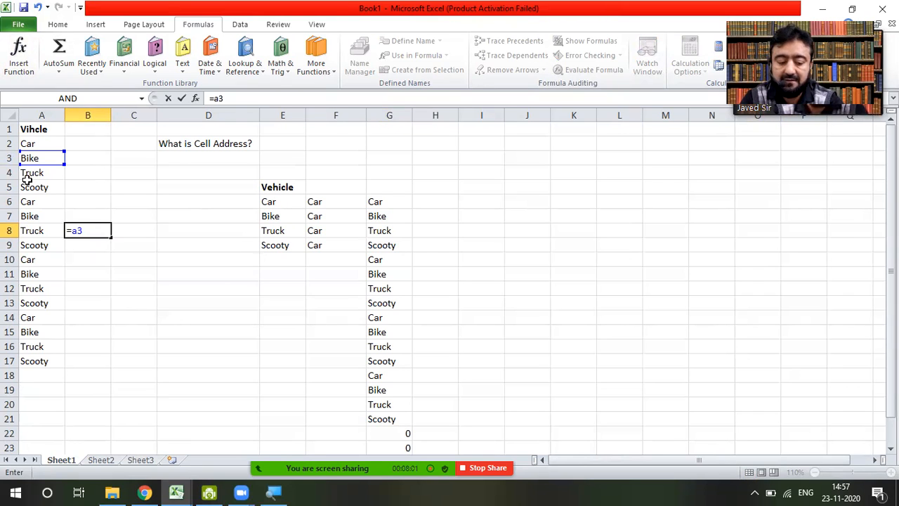
key(Return)
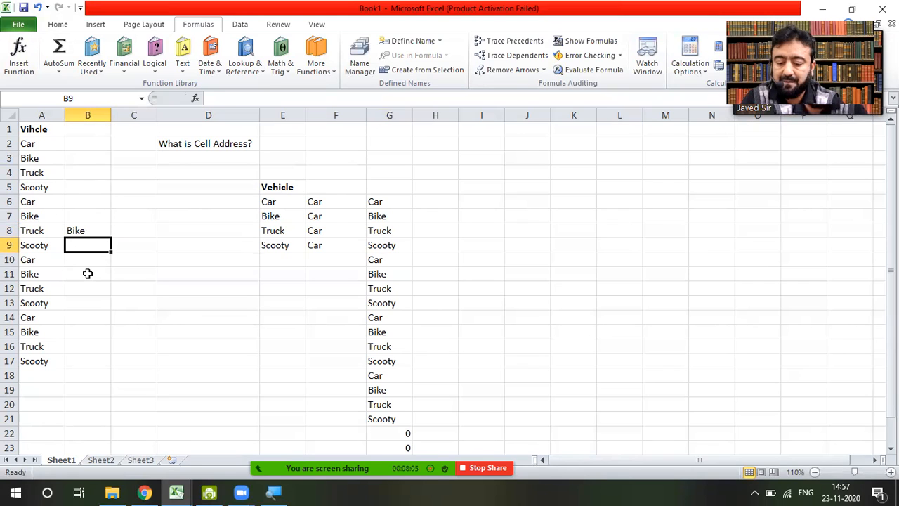
Step: Enter the formula =b3 in B9 and put the text wewe in its source cell B3
text(=b3)
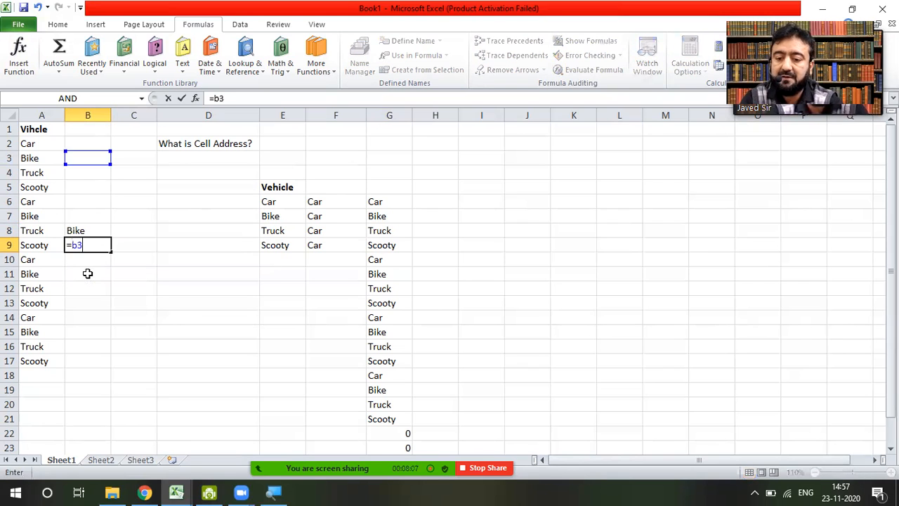
key(Return)
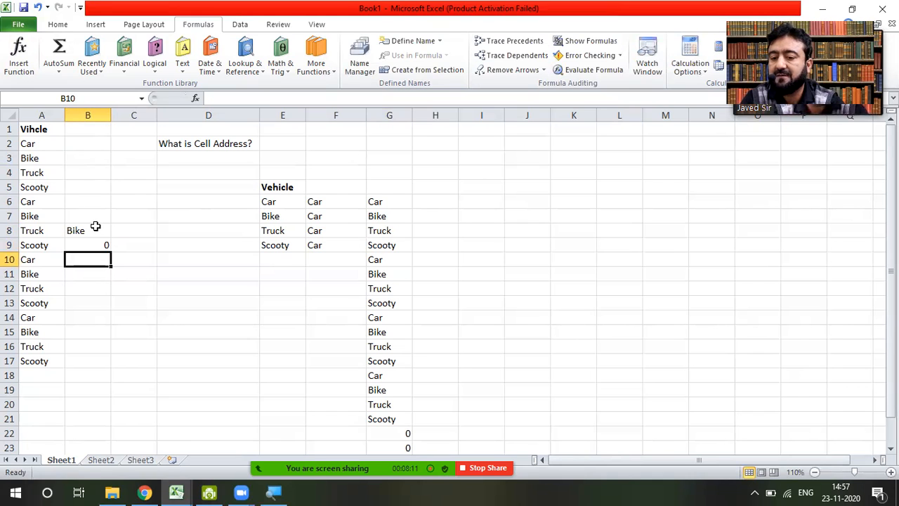
click(89, 160)
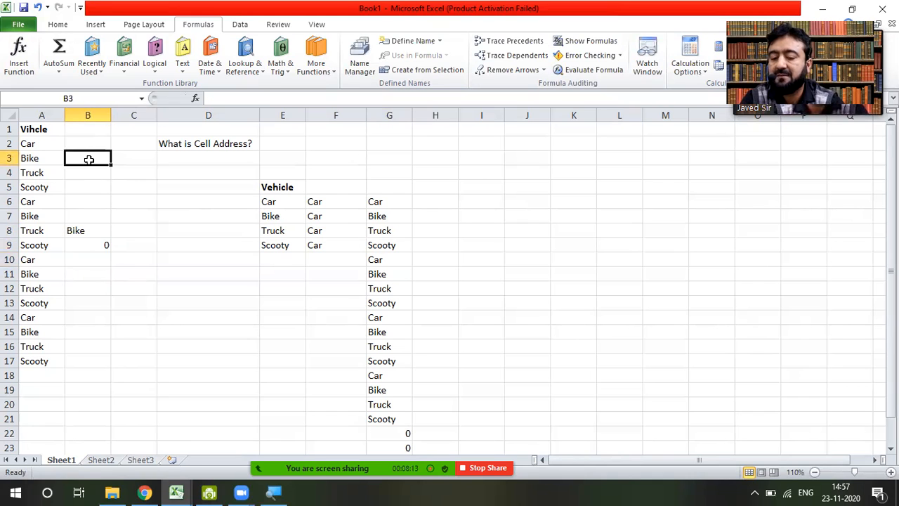
text(wewe)
key(Return)
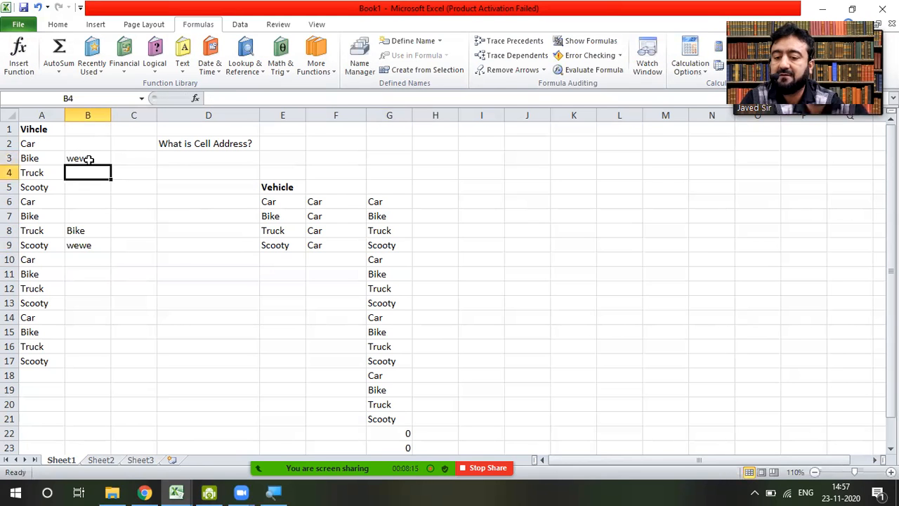
Step: Replace the content of source cell B3 with the number 23232
click(89, 160)
text(23232)
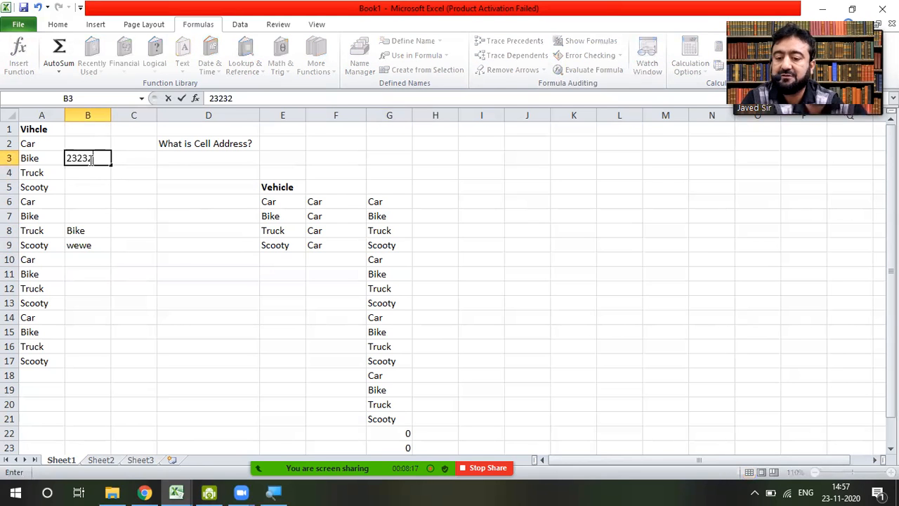
key(Return)
click(89, 160)
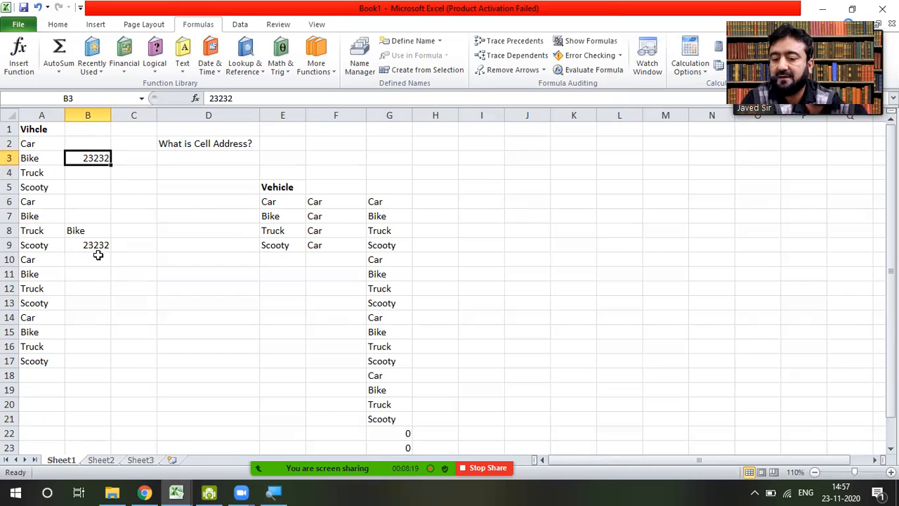
Step: Add the headings Numebr1 in B12 and Number2 in C12
click(105, 288)
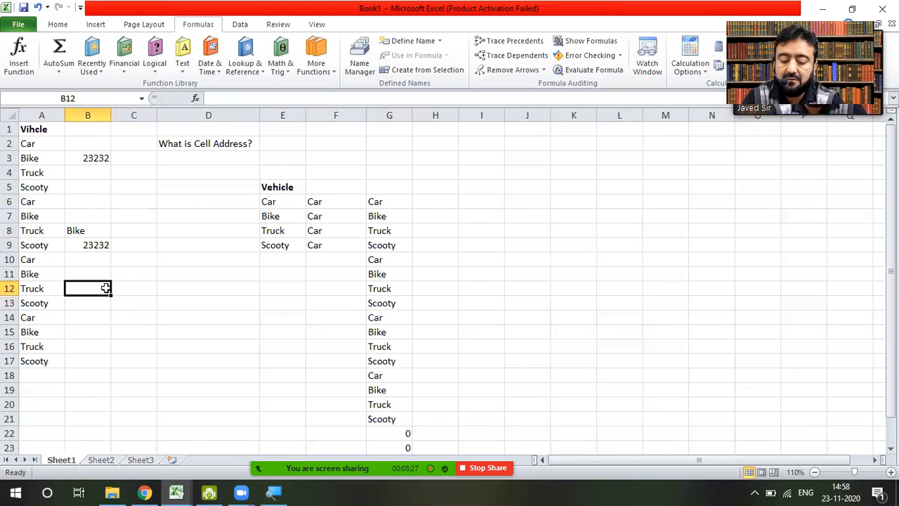
text(Numeb)
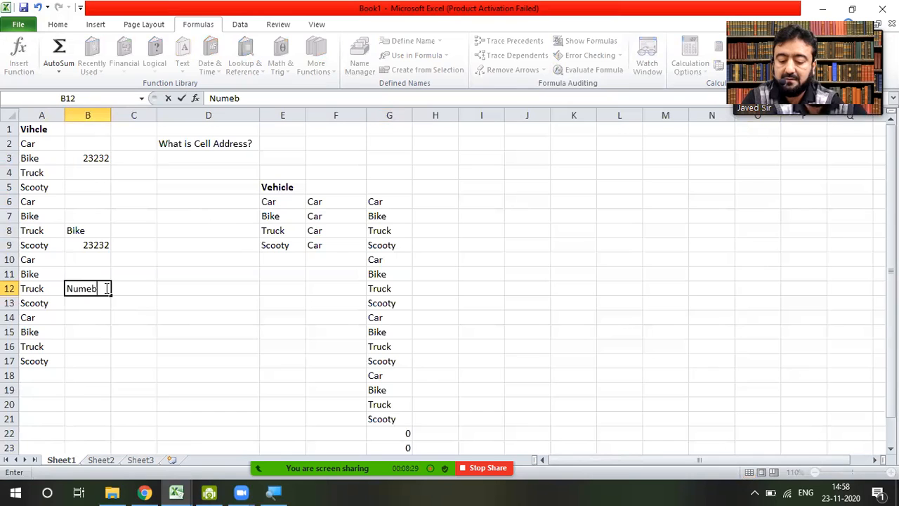
text(r1)
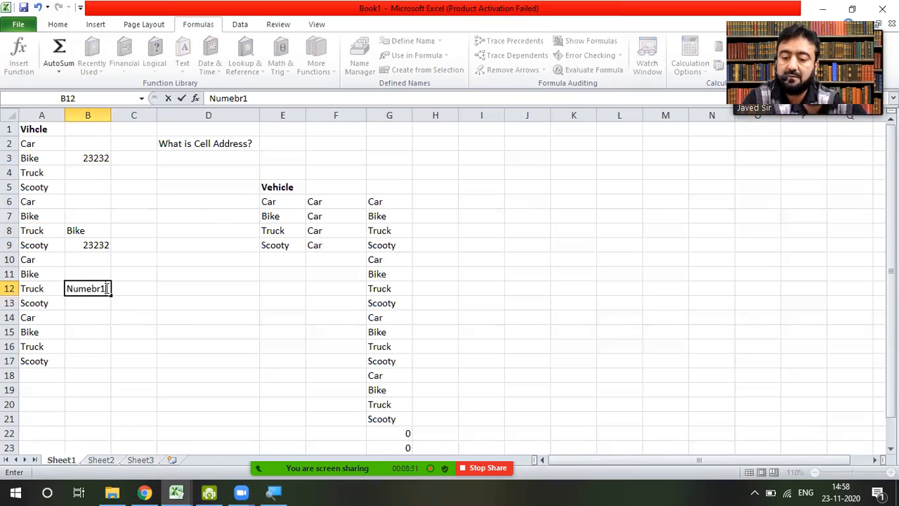
key(Tab)
text(Numb)
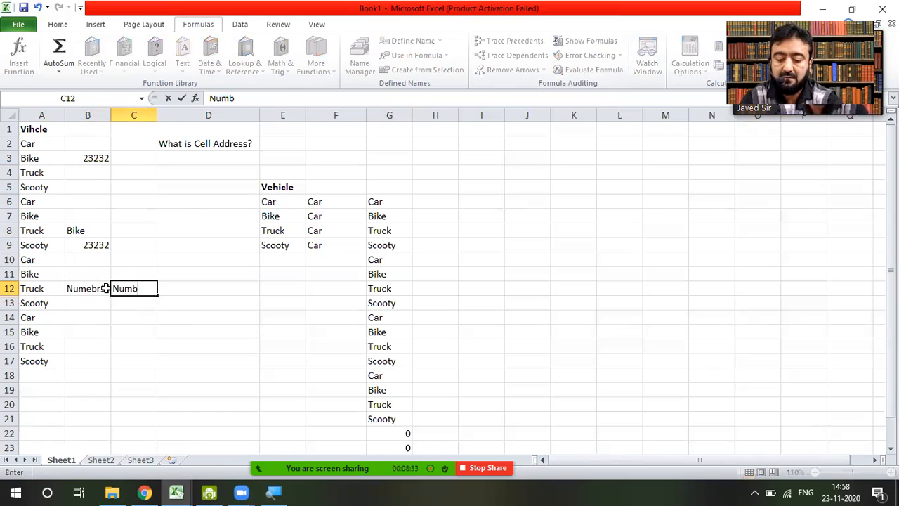
text(er2)
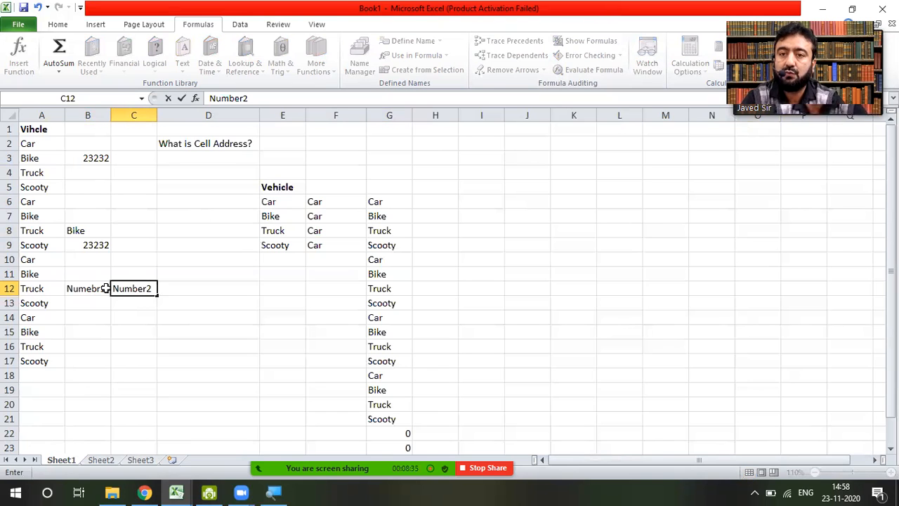
key(Return)
Step: Enter 20 in B13 and 30 in C13 beneath the two number headings
key(Up)
key(Right)
key(Down)
key(Left)
text(20)
key(Tab)
text(30)
key(Tab)
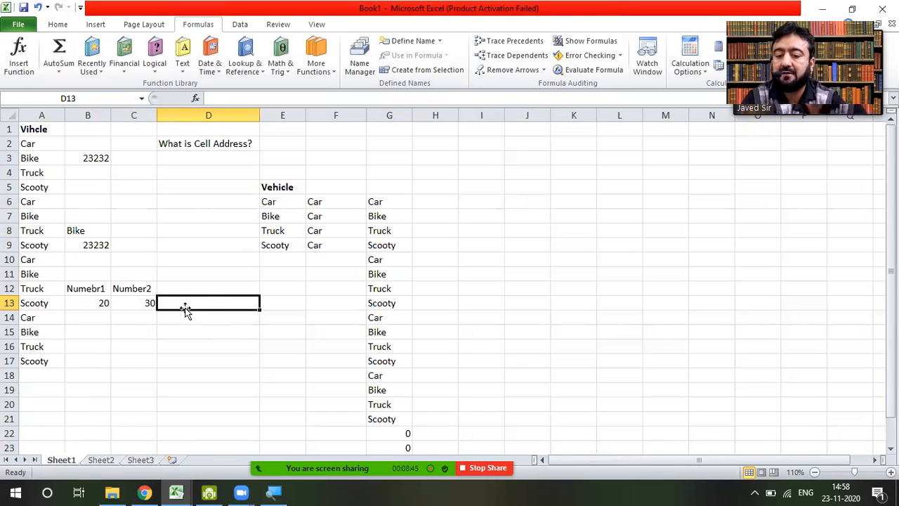
Step: Enter the sum in D13 as the plain typed number 50 and select that cell
text(50)
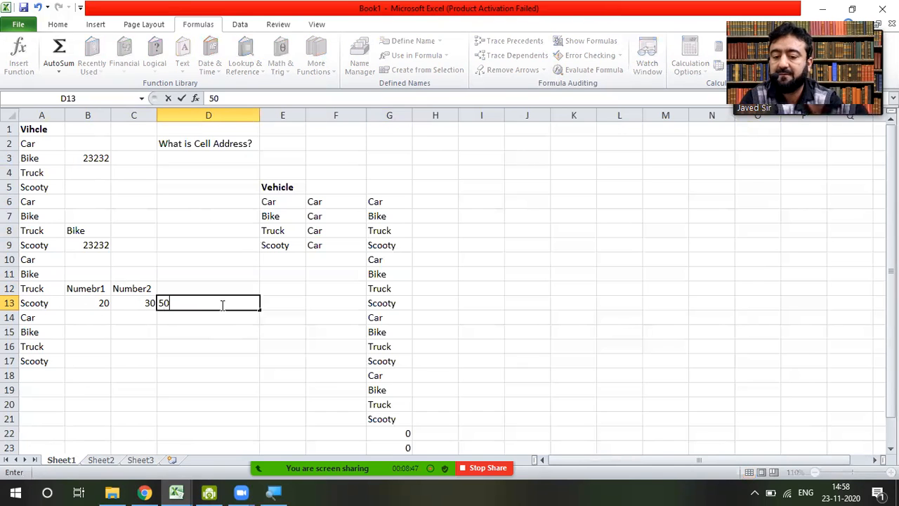
key(Return)
click(221, 304)
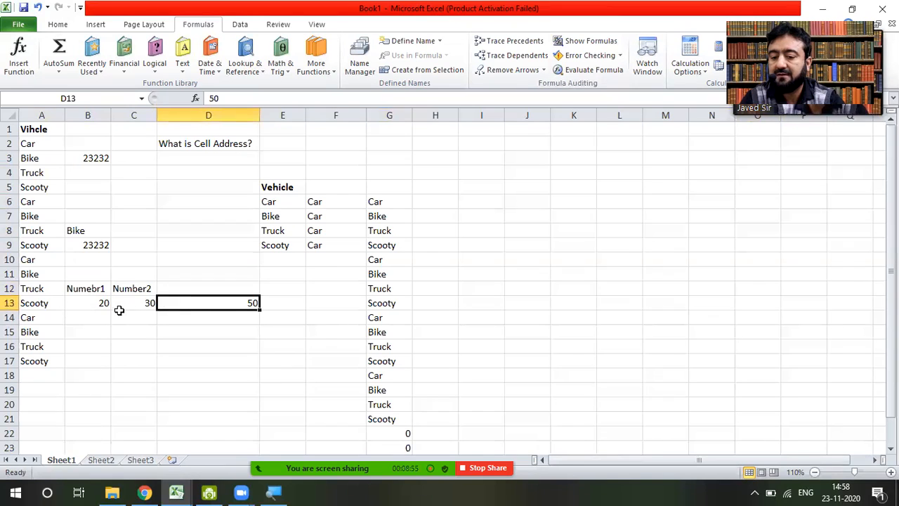
Step: Change the first number in B13 to 200 and check the typed total in D13
click(96, 304)
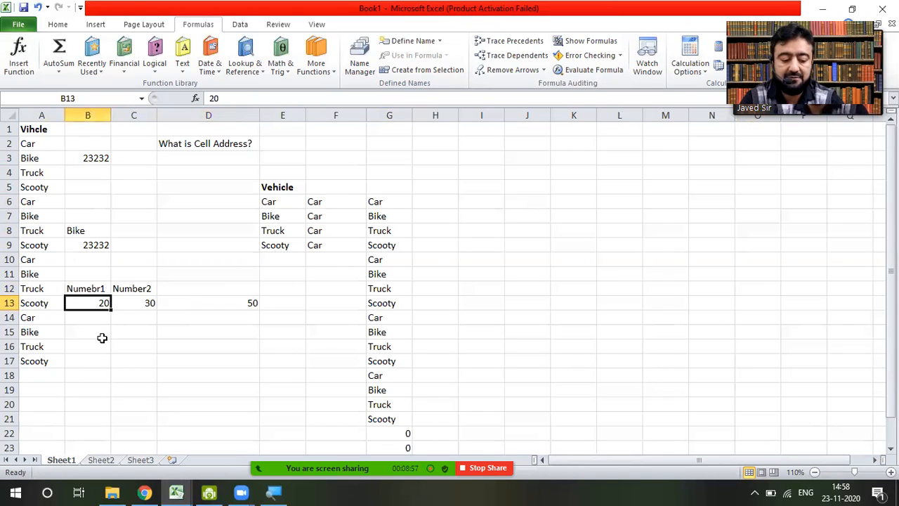
text(200)
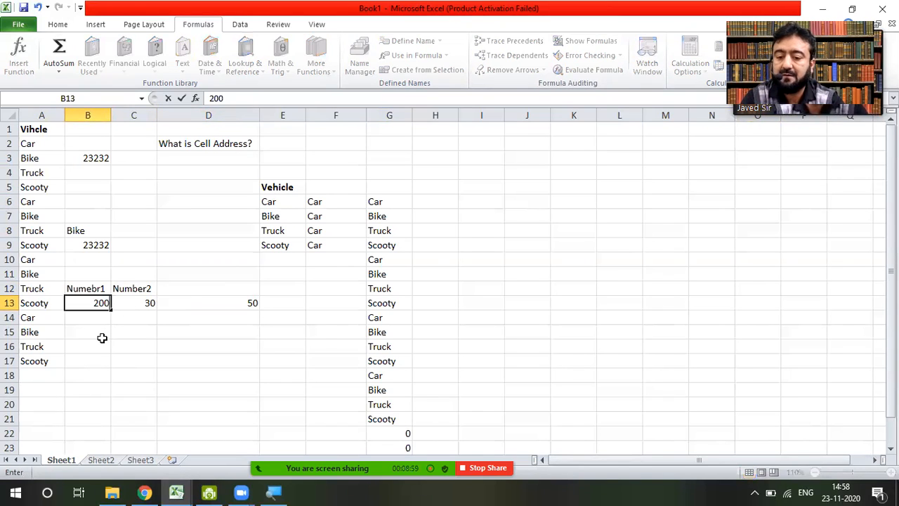
key(Return)
key(Up)
key(Right)
key(Right)
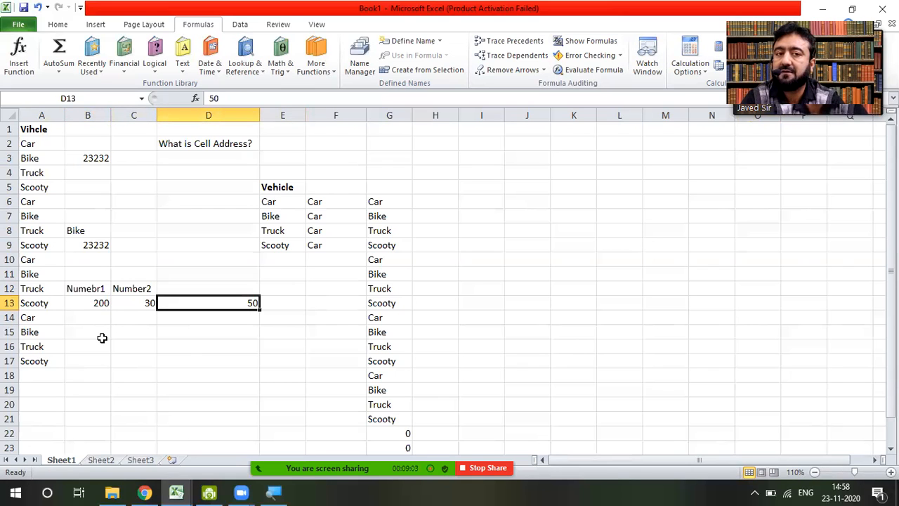
Step: Replace the typed number in D13 with the formula =B13+C13
double_click(238, 303)
key(BackSpace)
key(BackSpace)
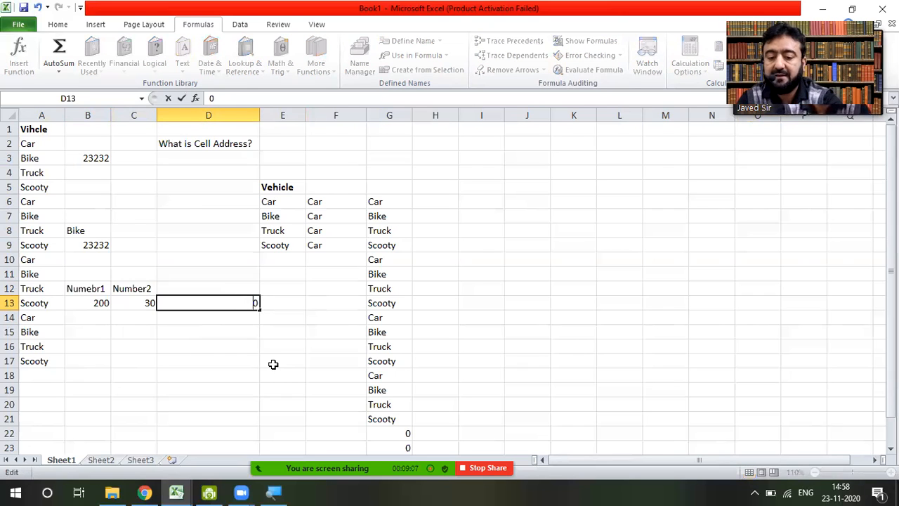
text(=)
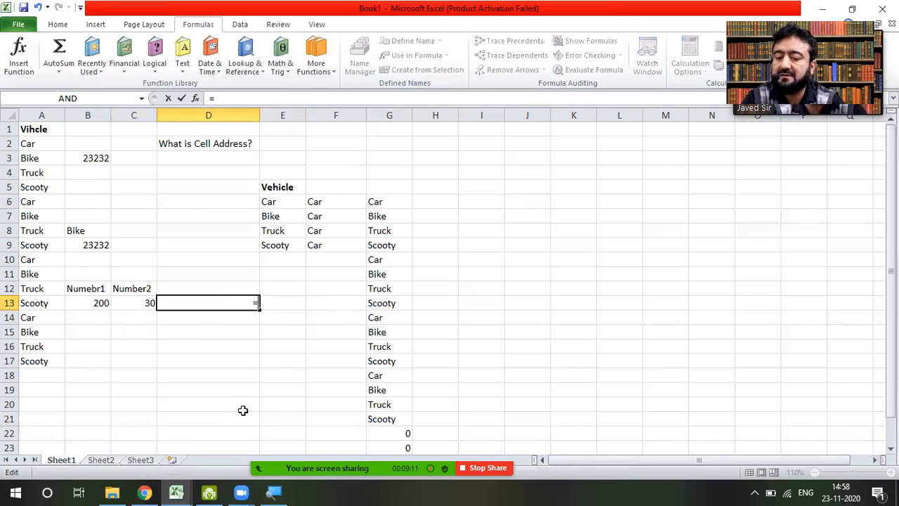
click(98, 302)
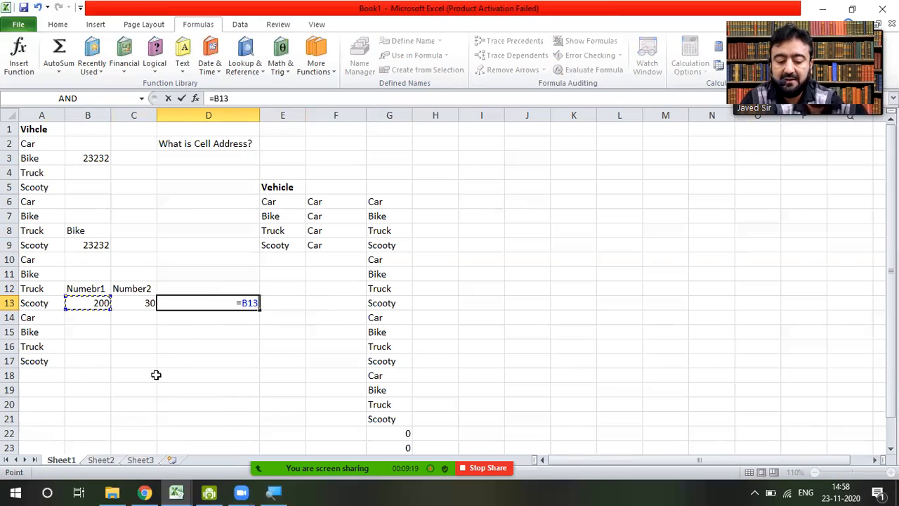
text(+)
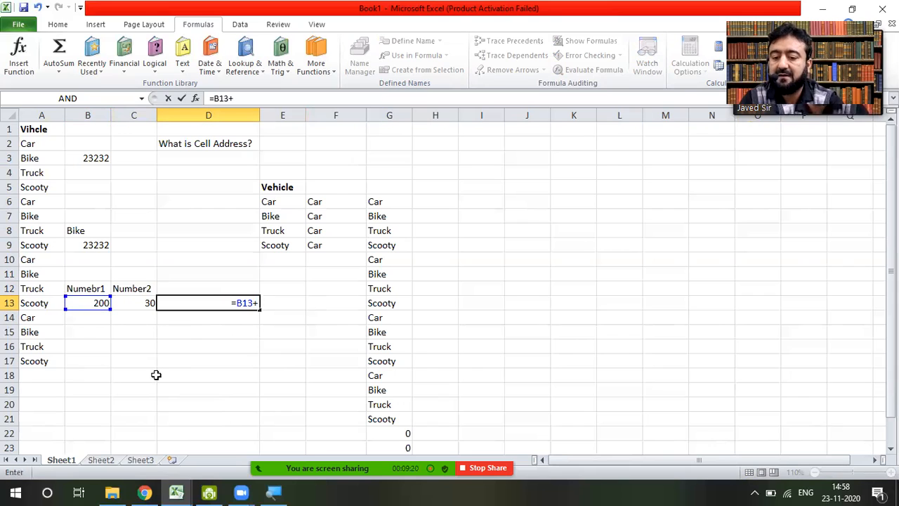
click(137, 300)
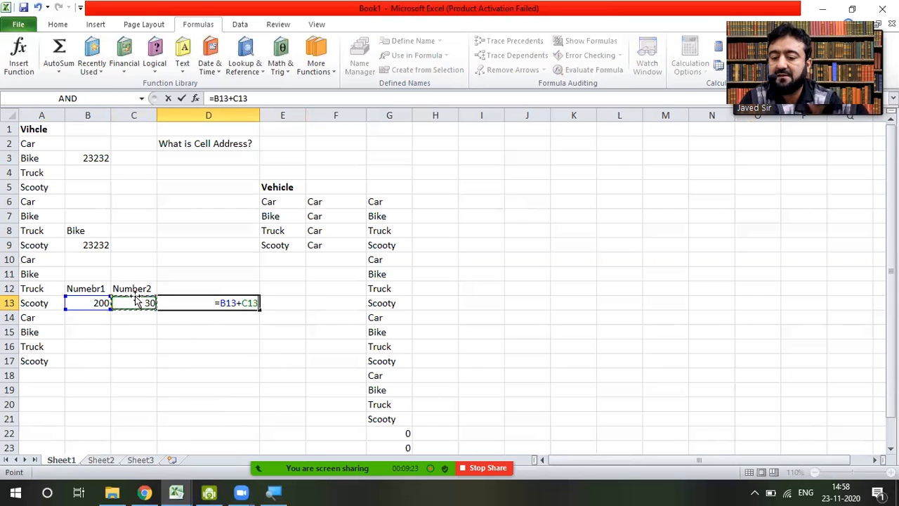
key(Return)
key(Up)
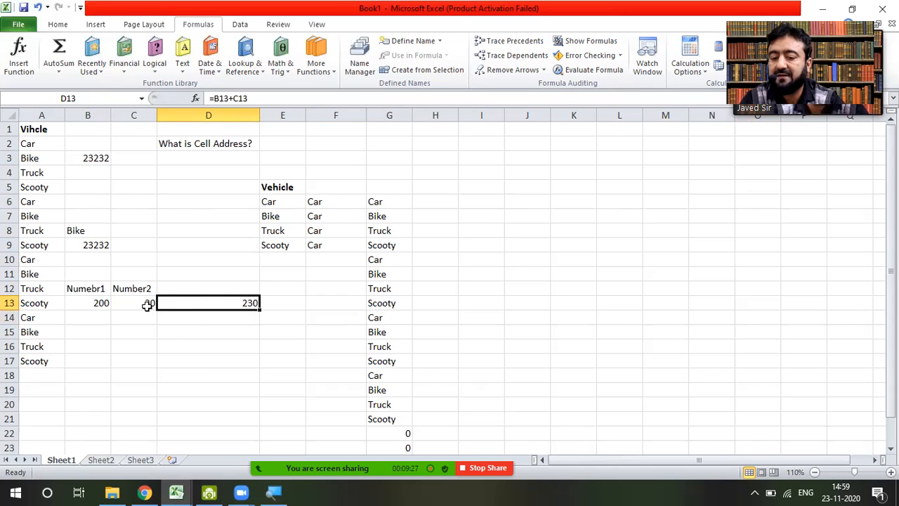
Step: Test the sum formula by setting B13 to 20 and extending it to 2000
click(100, 303)
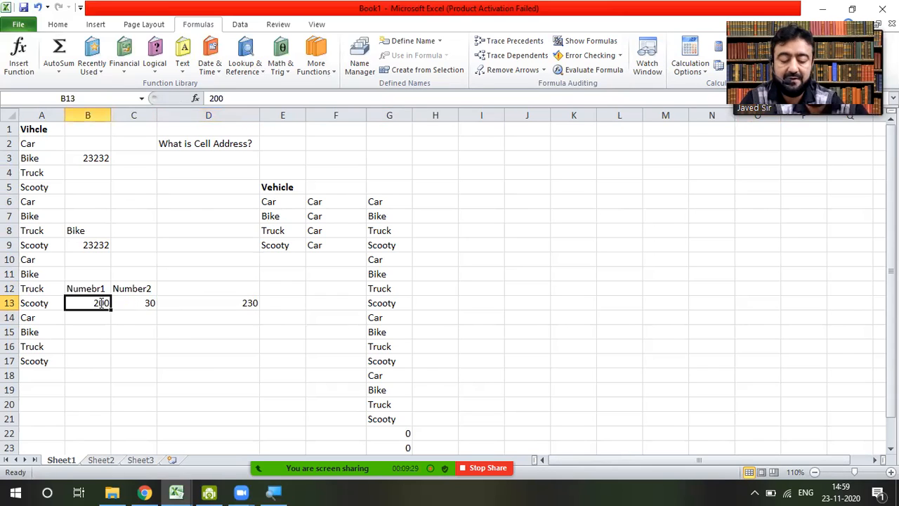
text(20)
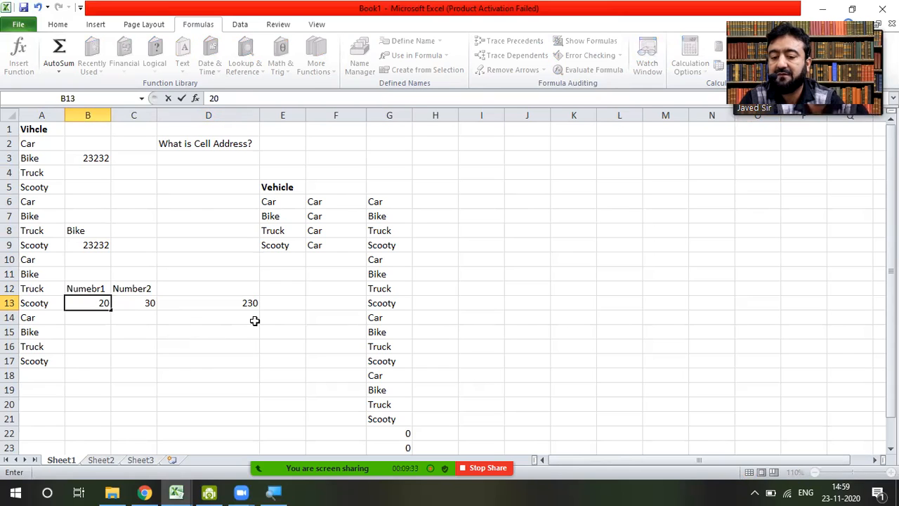
key(Return)
key(Up)
key(F2)
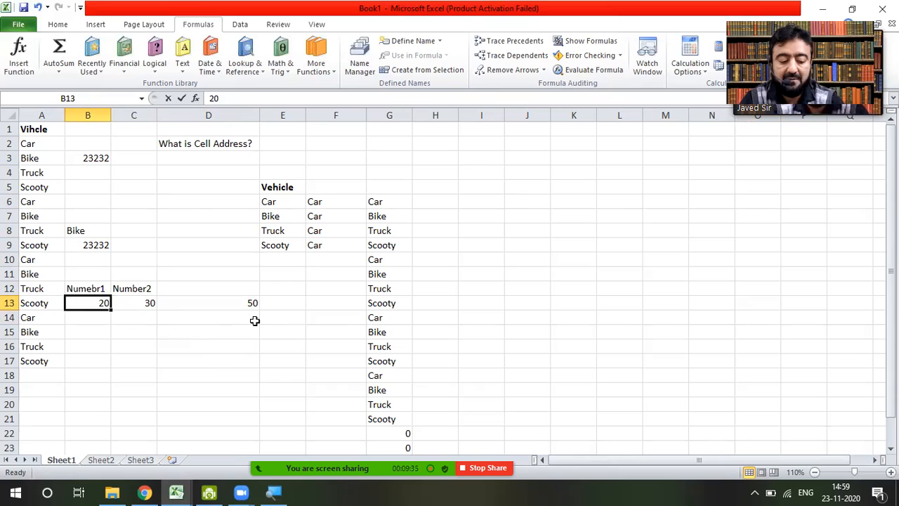
text(00)
key(Return)
key(Up)
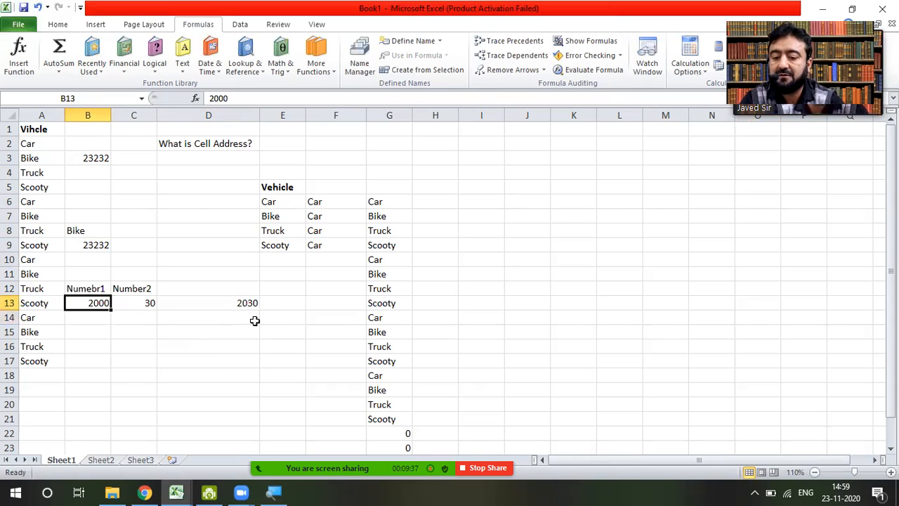
Step: Set B13 to 1 and select D13 to check its sum formula
text(1)
key(Return)
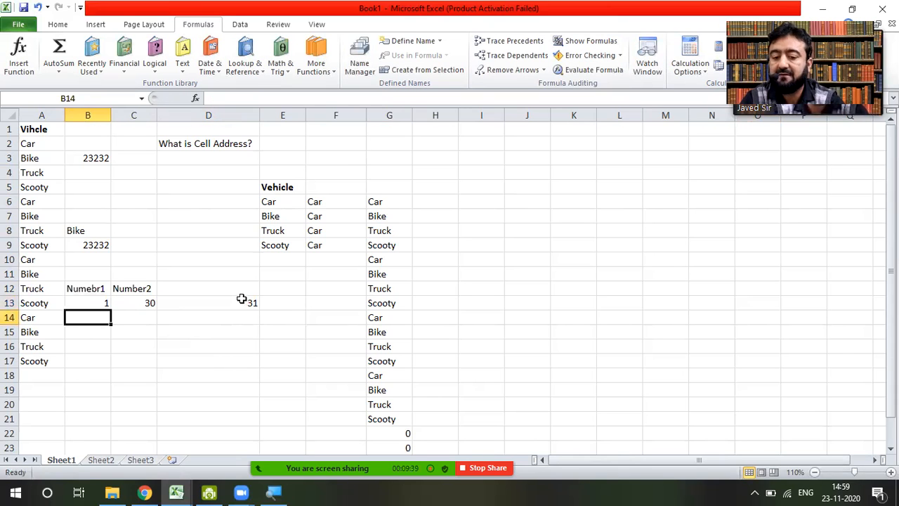
click(241, 300)
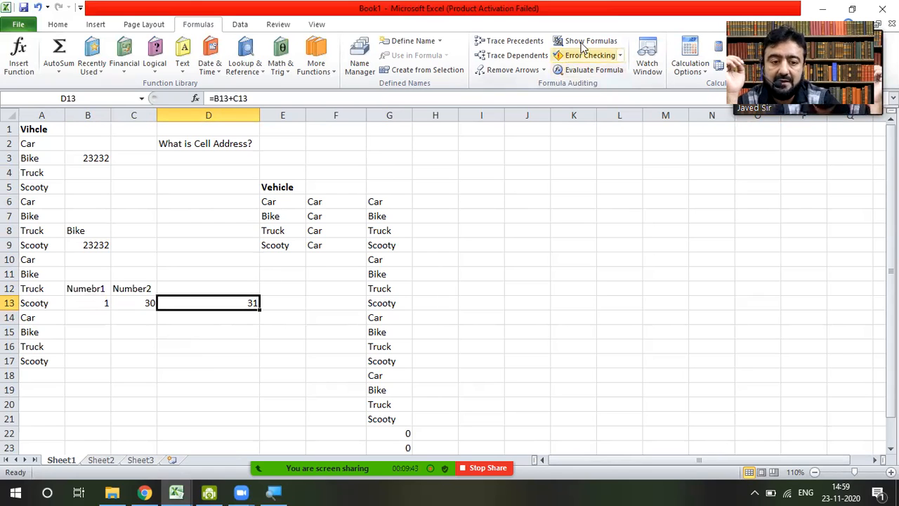
Step: Show the formulas in all cells of the sheet, and switch back to displaying the results
click(583, 42)
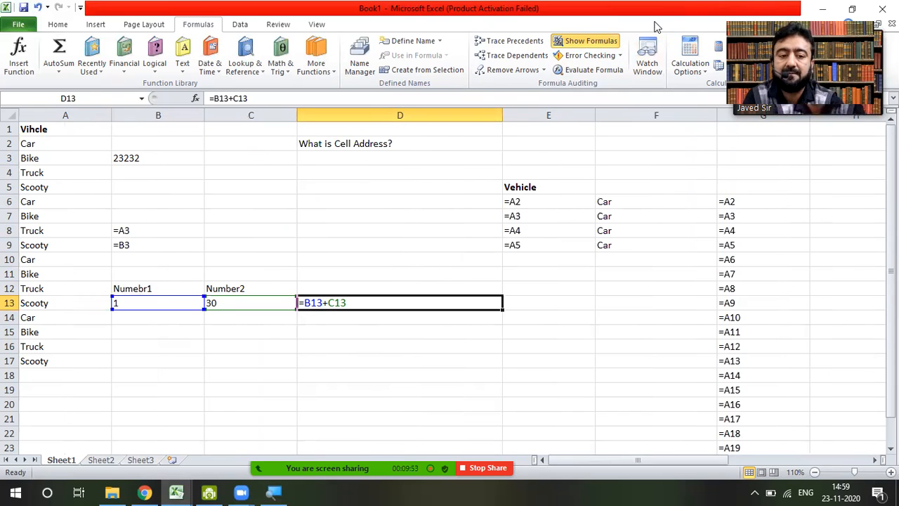
click(589, 45)
click(216, 330)
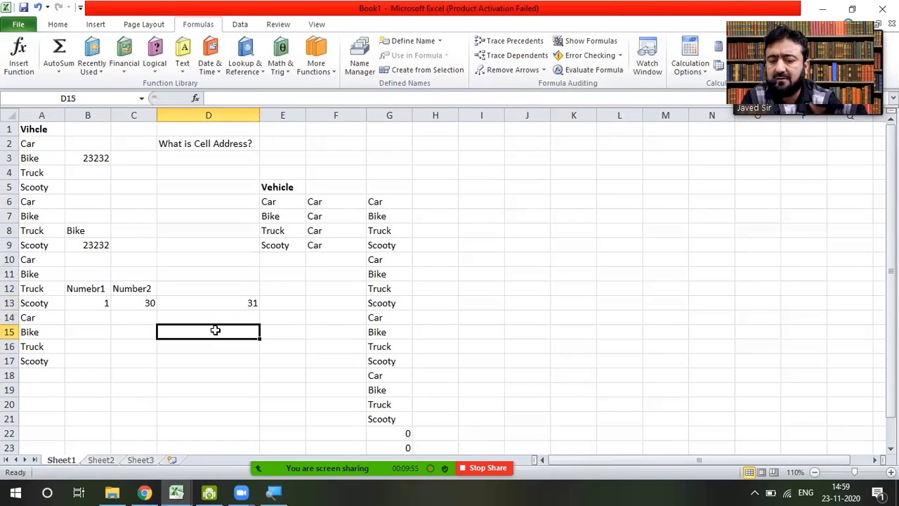
Step: Clear all contents from Sheet1 and return to cell A1
click(84, 335)
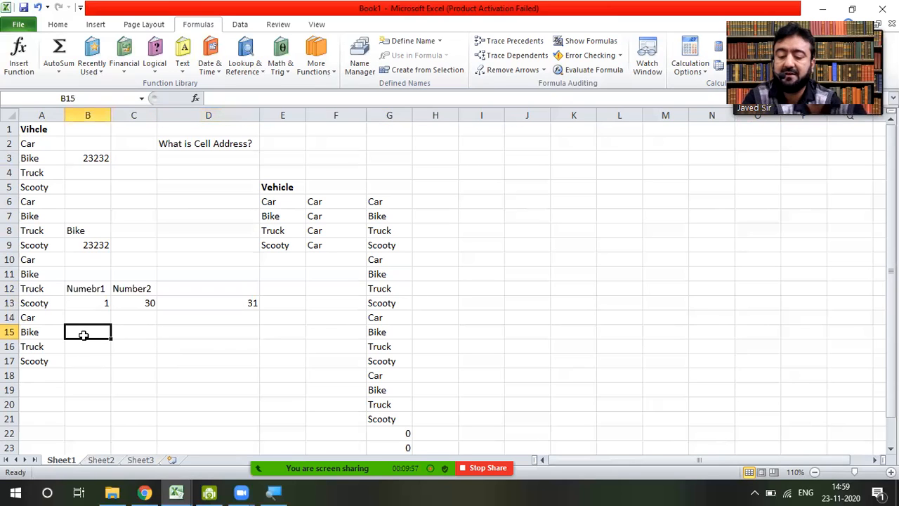
key(ctrl+a)
key(Delete)
key(Up)
key(Up)
key(Up)
key(Up)
key(Up)
key(Up)
key(Up)
key(Up)
key(Up)
key(Up)
key(Up)
key(Up)
key(ctrl+Home)
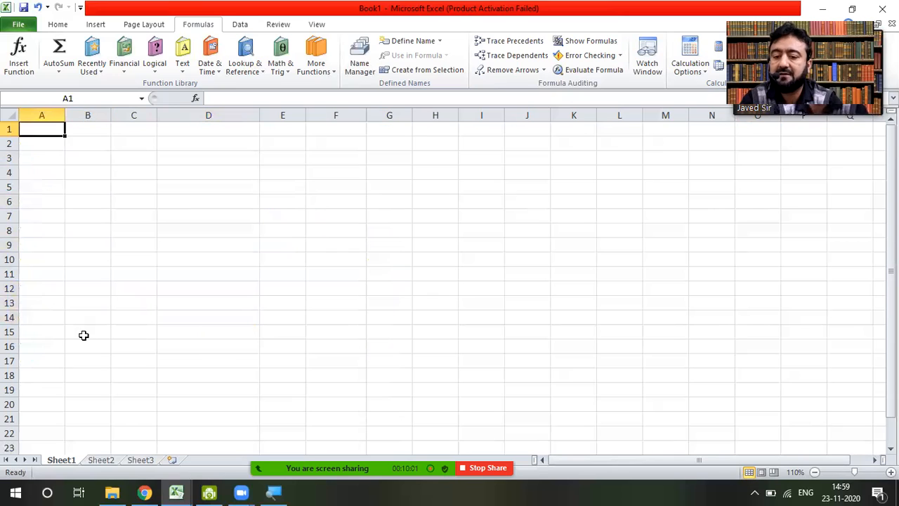
Step: Enter the numbers 12, 23, 34, 45, 56, 67, 78 and 89 down cells A1 to A8
text(12)
key(Return)
text(23)
key(Return)
text(34)
key(Return)
text(45)
key(Return)
text(56)
key(Return)
text(67)
key(Return)
text(78)
key(Return)
text(89)
key(Return)
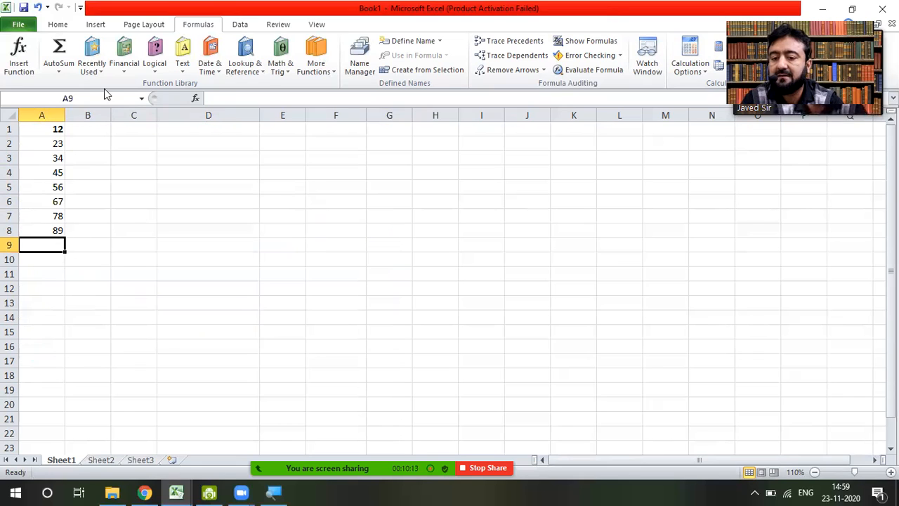
Step: Insert a blank column before the column of numbers
click(53, 114)
right_click(53, 118)
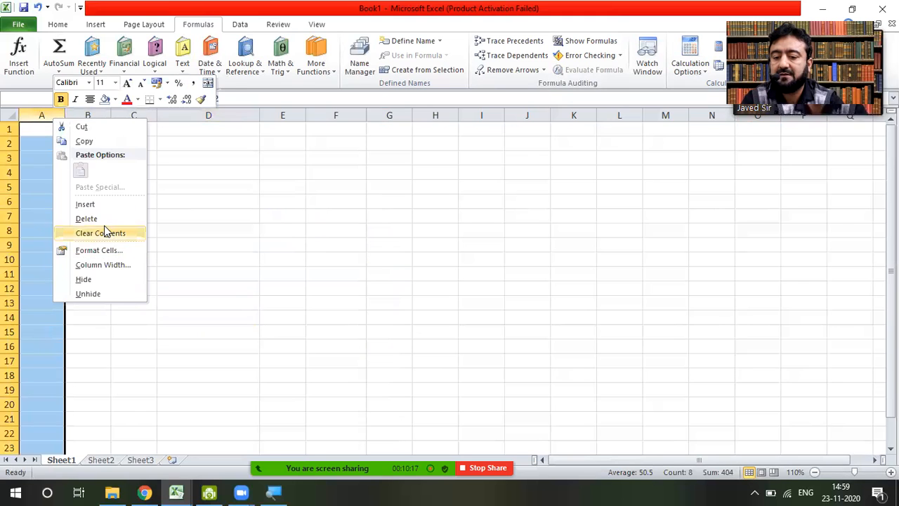
click(104, 204)
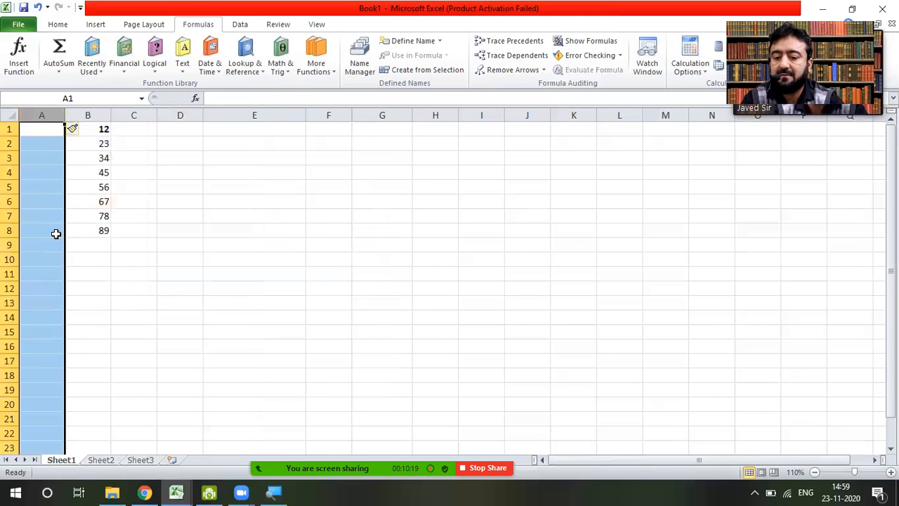
Step: Enter the label Total in A8 and move it to A9, below the last number's row
click(57, 232)
text(Total)
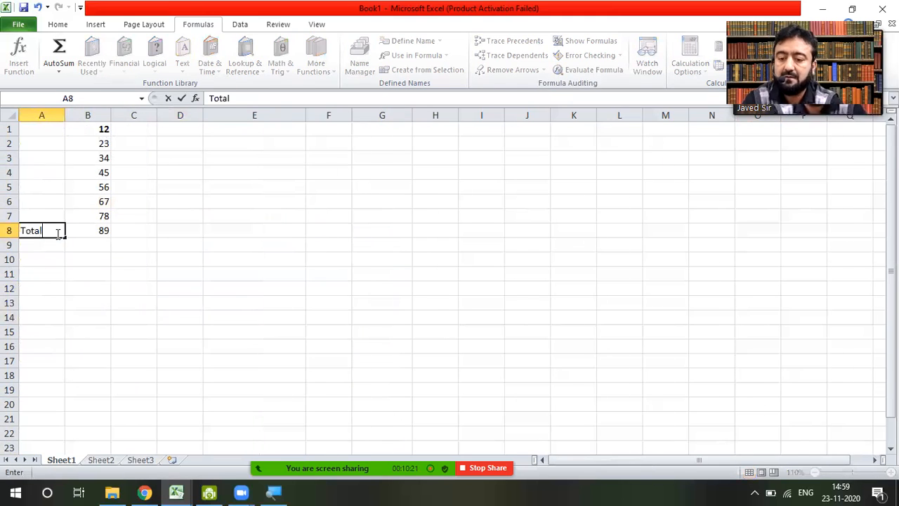
key(Tab)
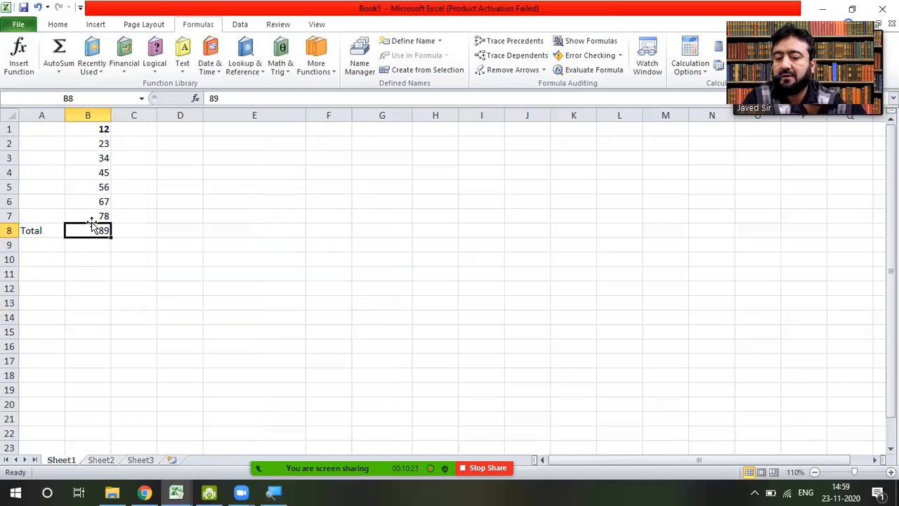
click(48, 230)
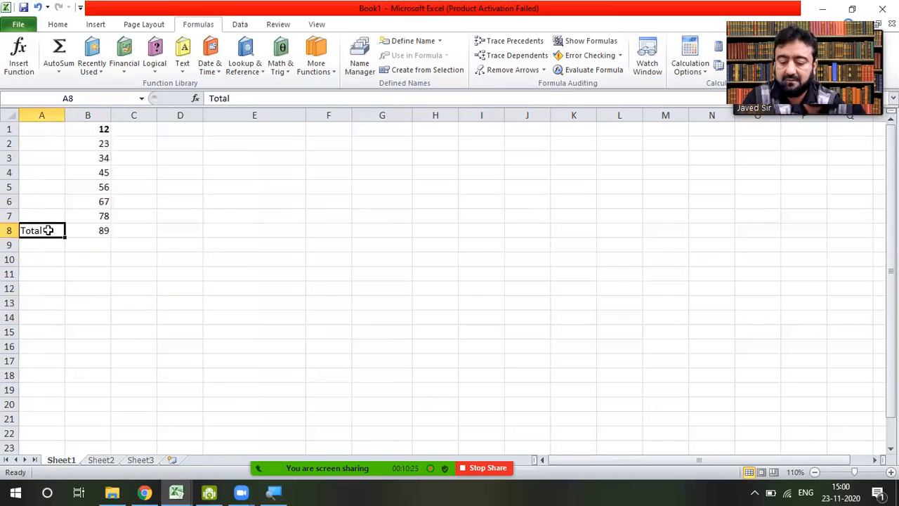
key(ctrl+x)
key(Down)
key(ctrl+v)
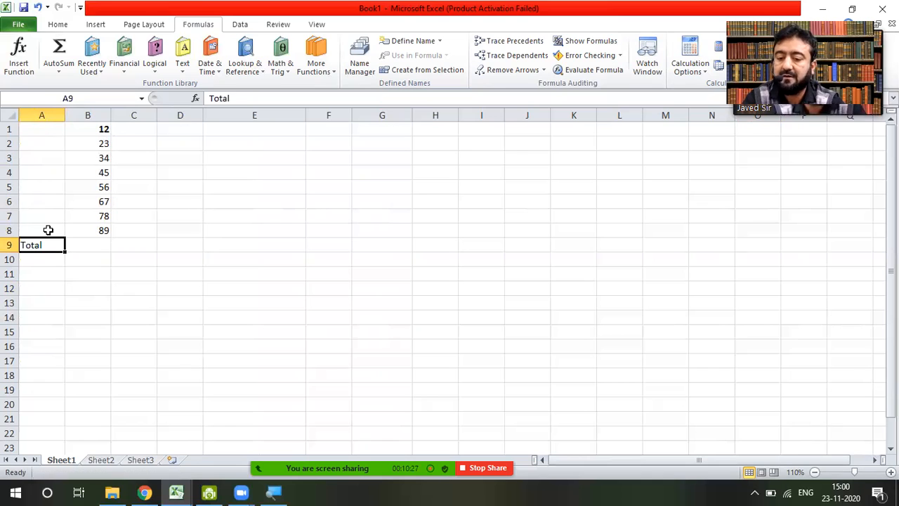
Step: Start an addition formula in B9 beside the Total label, with B1 as its first reference
key(Right)
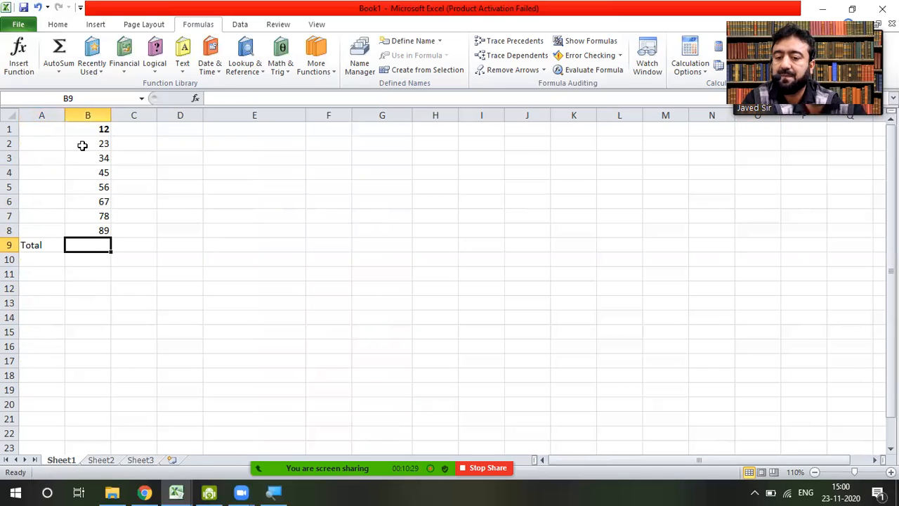
text(=)
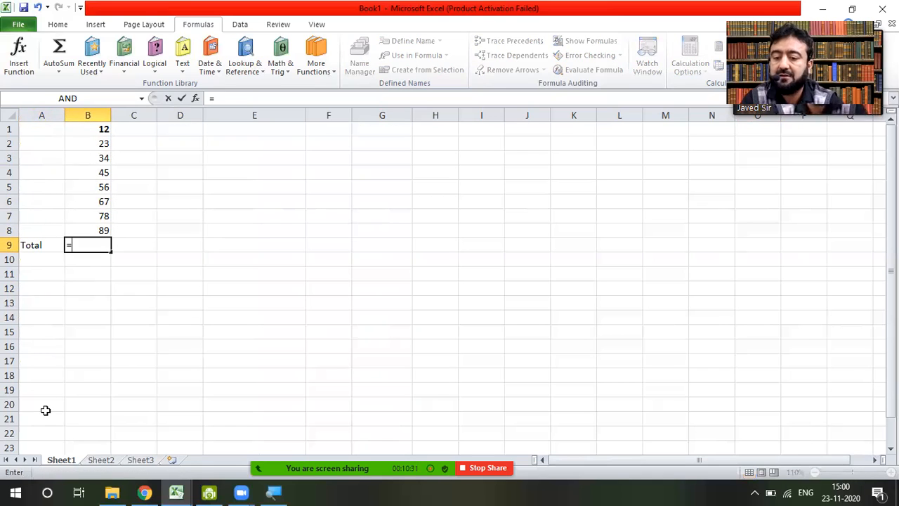
click(99, 129)
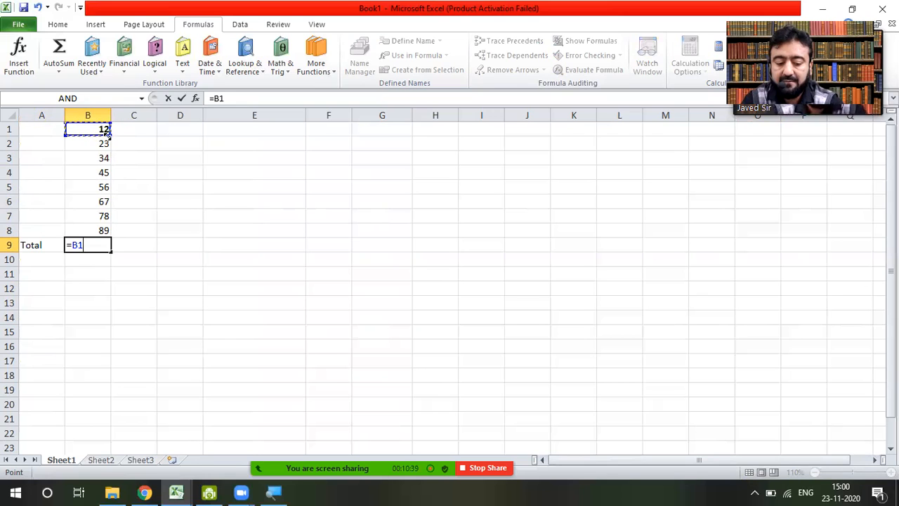
text(=)
key(BackSpace)
text(+)
key(BackSpace)
text(+)
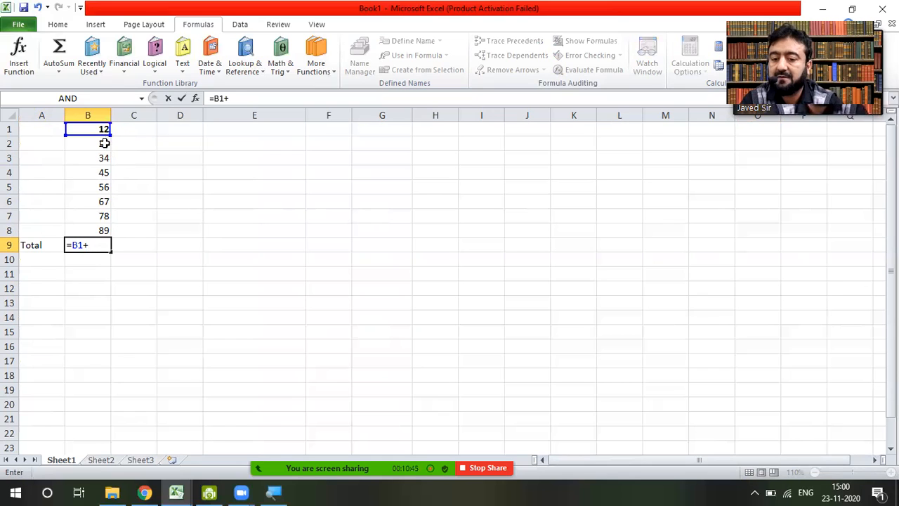
Step: Extend the B9 formula by adding references to B2, B3, B4 and B5
click(102, 144)
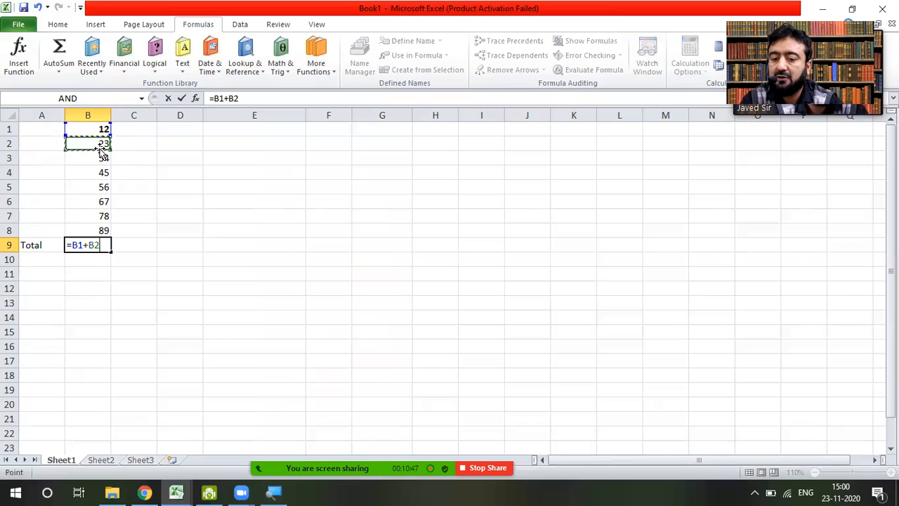
text(+)
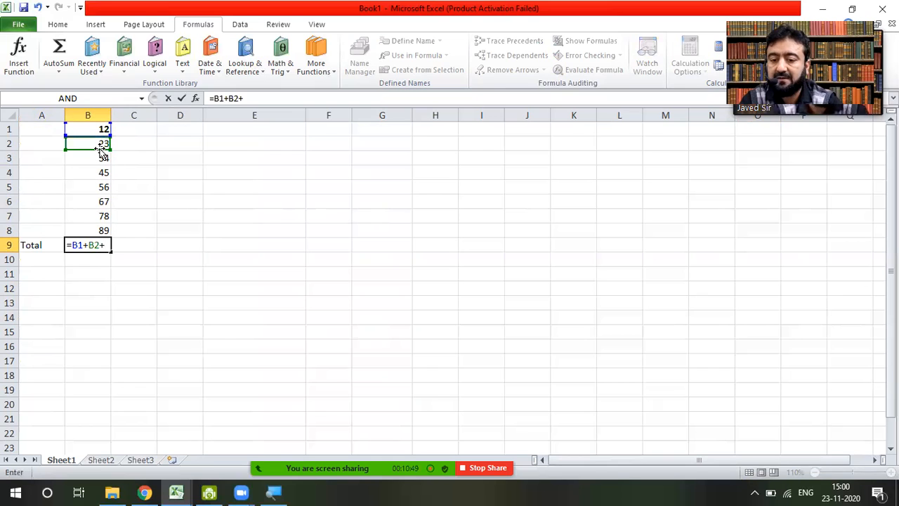
click(91, 161)
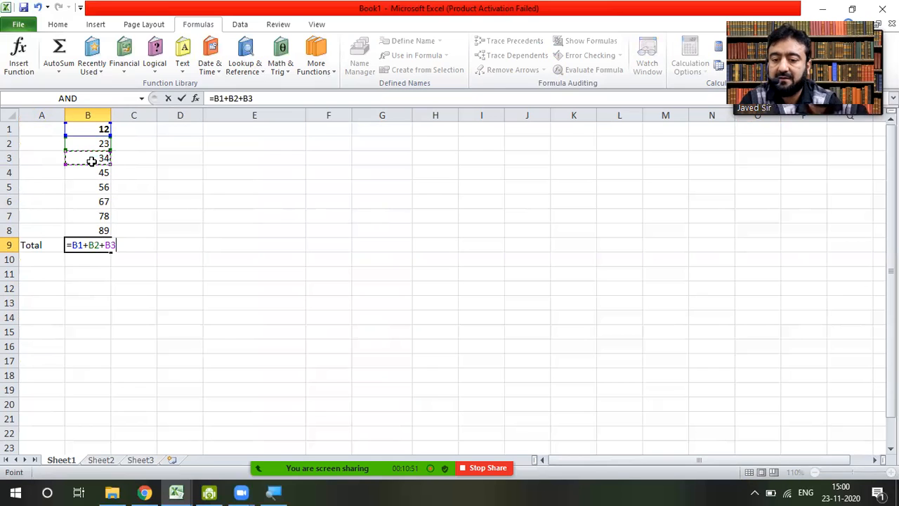
text(+)
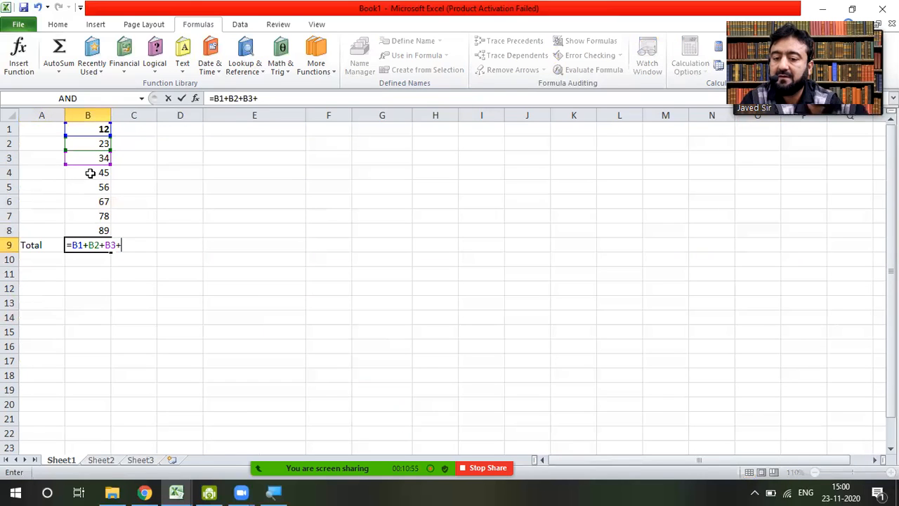
click(90, 173)
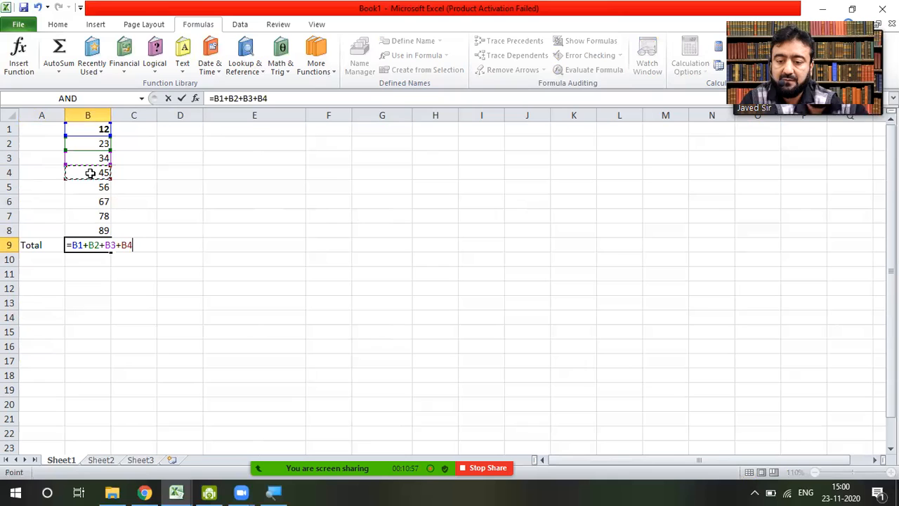
text(+)
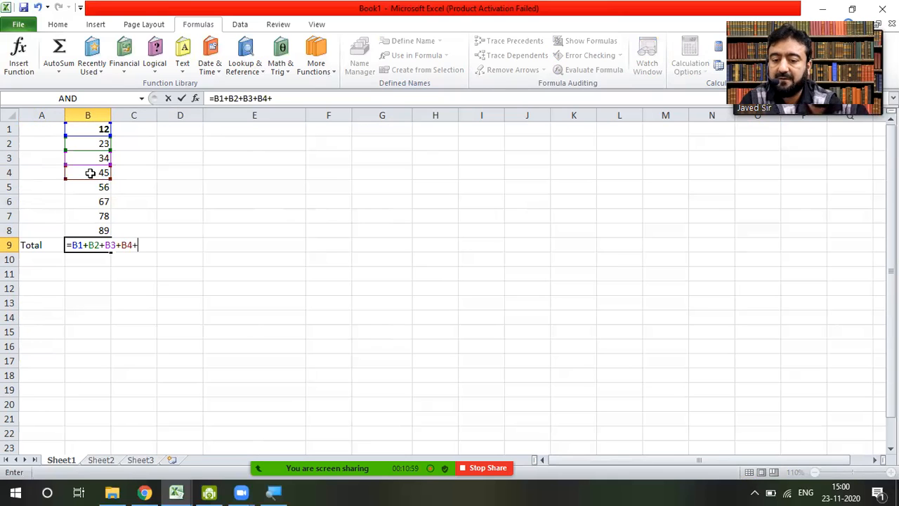
click(89, 186)
text(+)
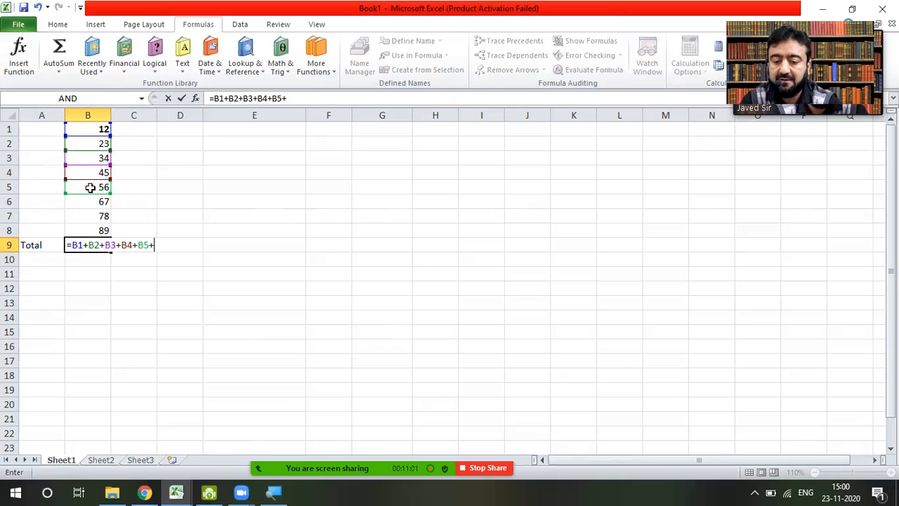
text(+)
click(90, 202)
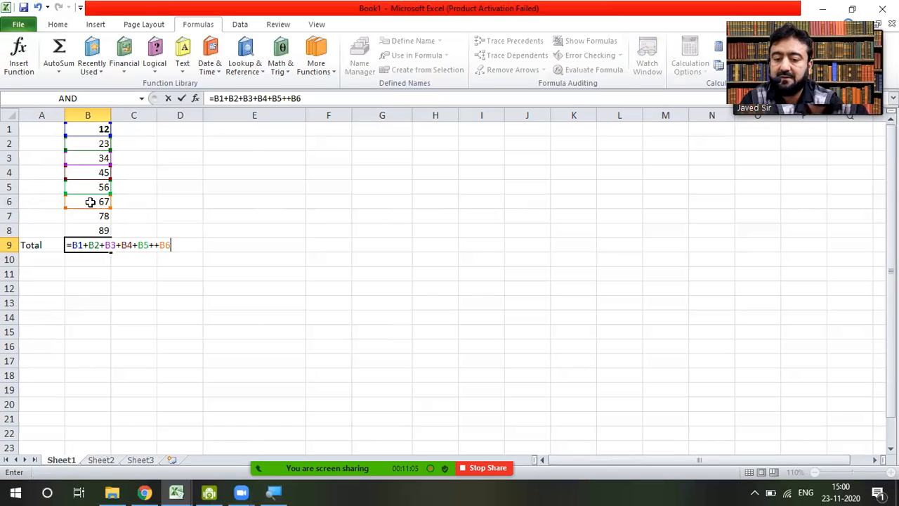
key(BackSpace)
key(BackSpace)
key(BackSpace)
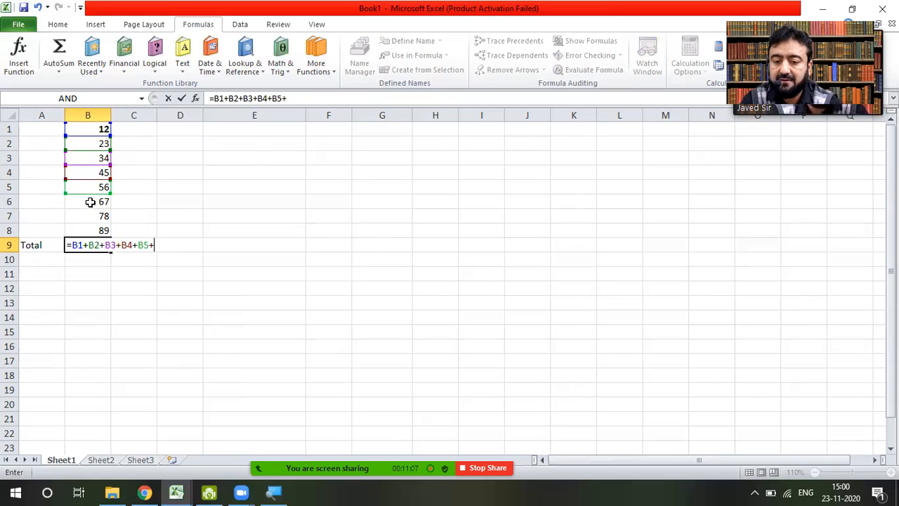
click(95, 186)
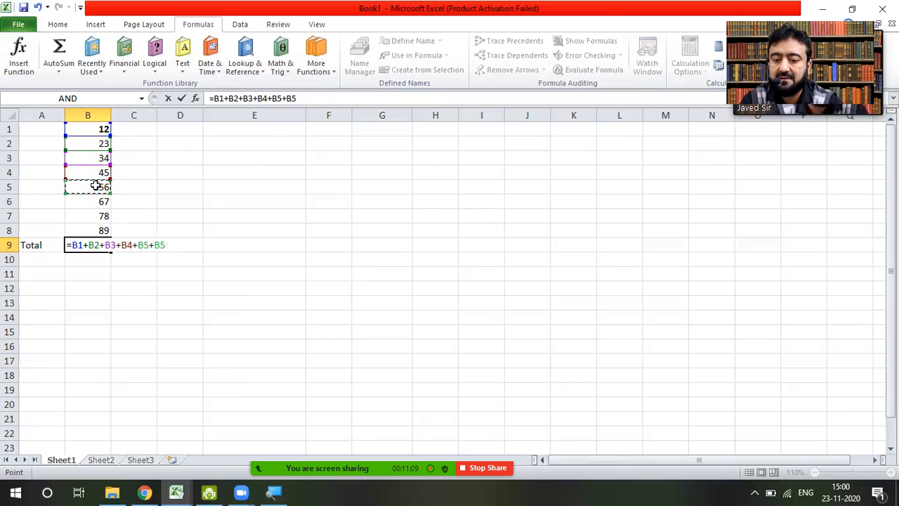
key(BackSpace)
key(BackSpace)
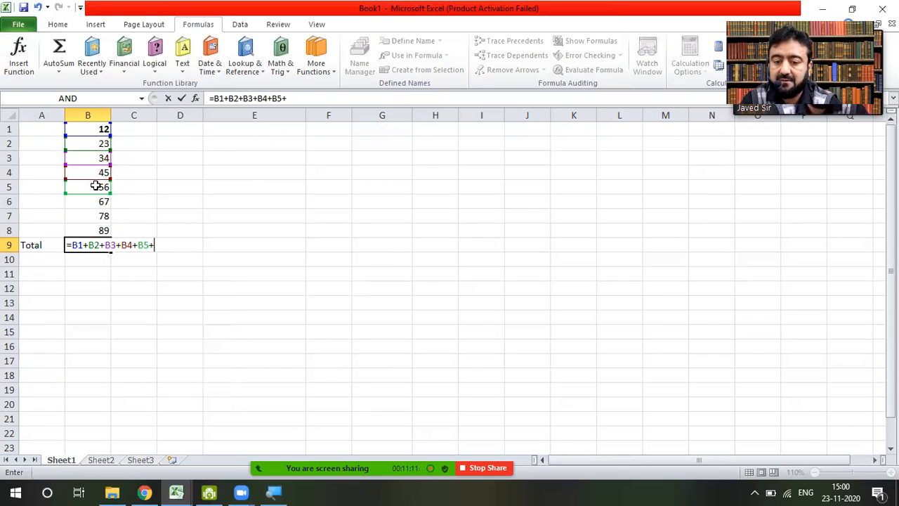
Step: Complete the B9 formula with references to B6, B7 and B8, and select B9 to check it
click(94, 201)
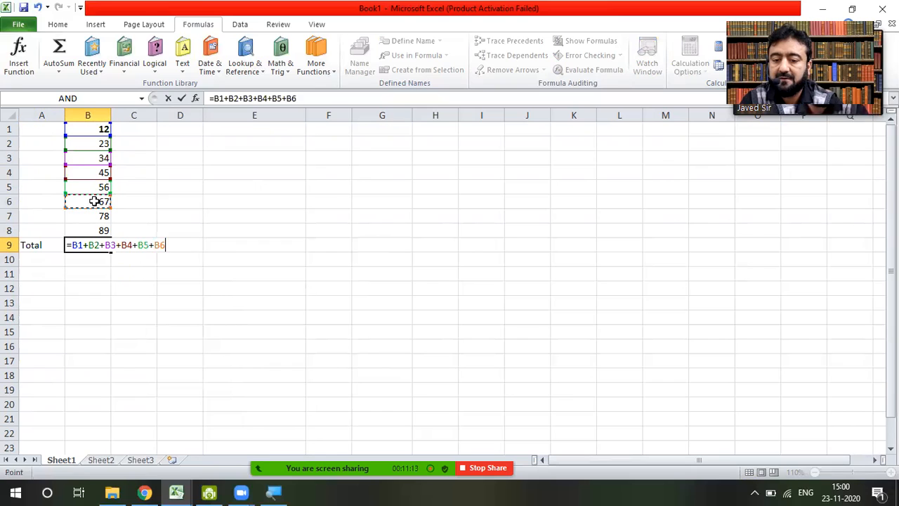
text(+)
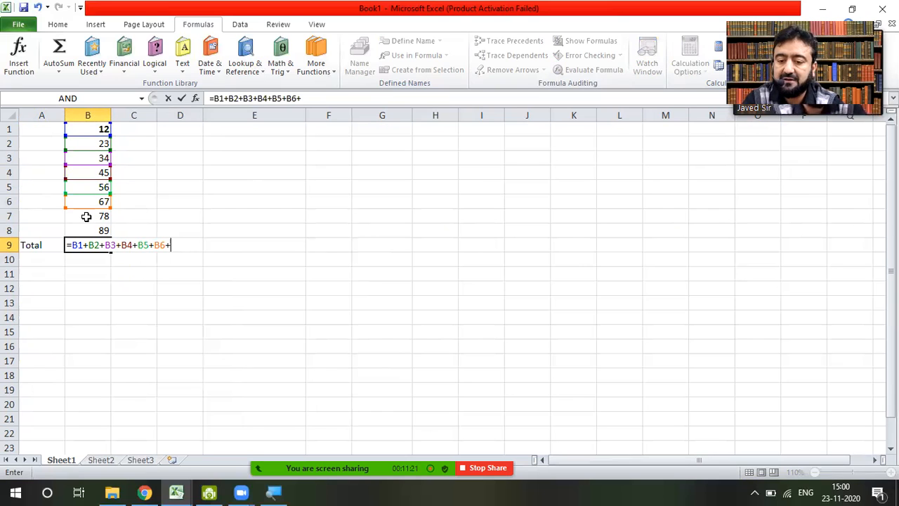
click(86, 217)
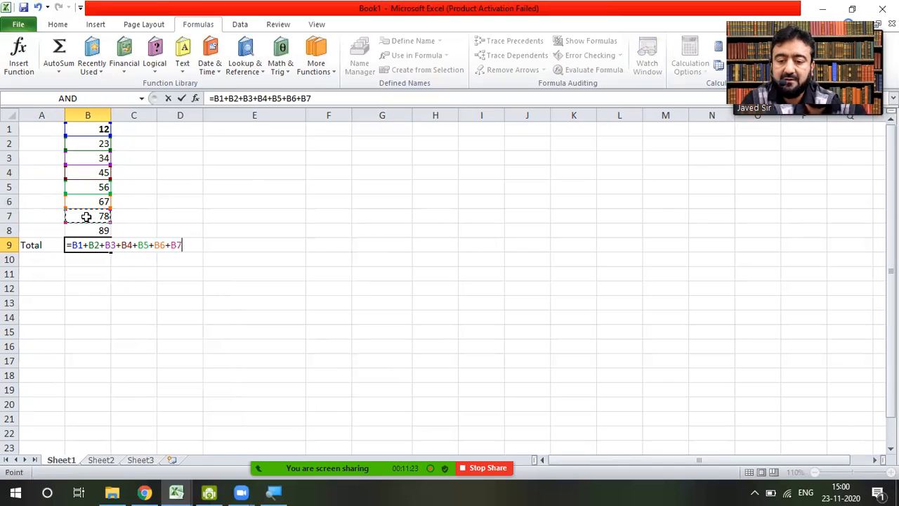
text(+)
click(87, 229)
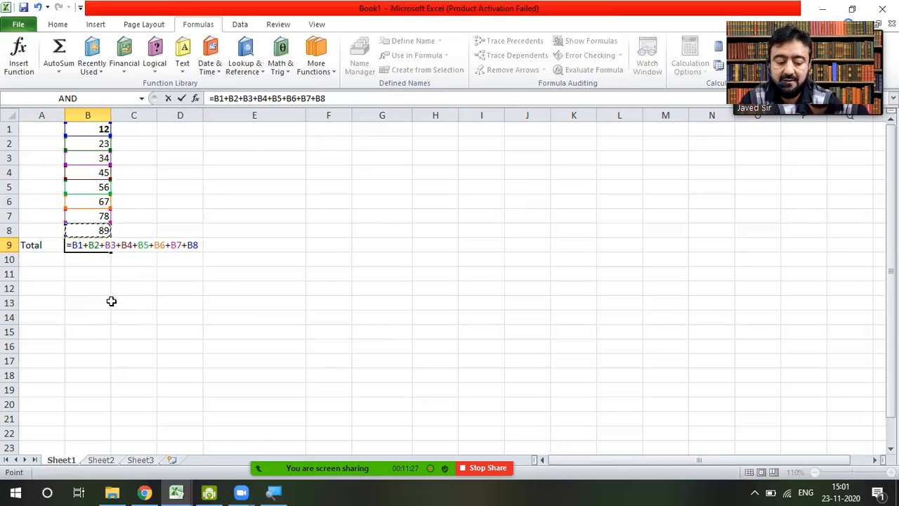
key(Return)
key(Up)
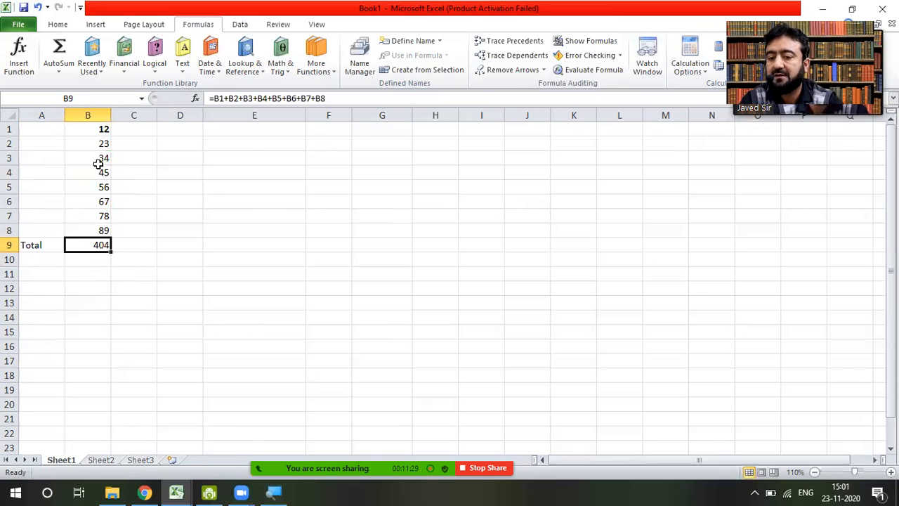
Step: Test the total formula by changing B1 to 100
click(94, 127)
text(100)
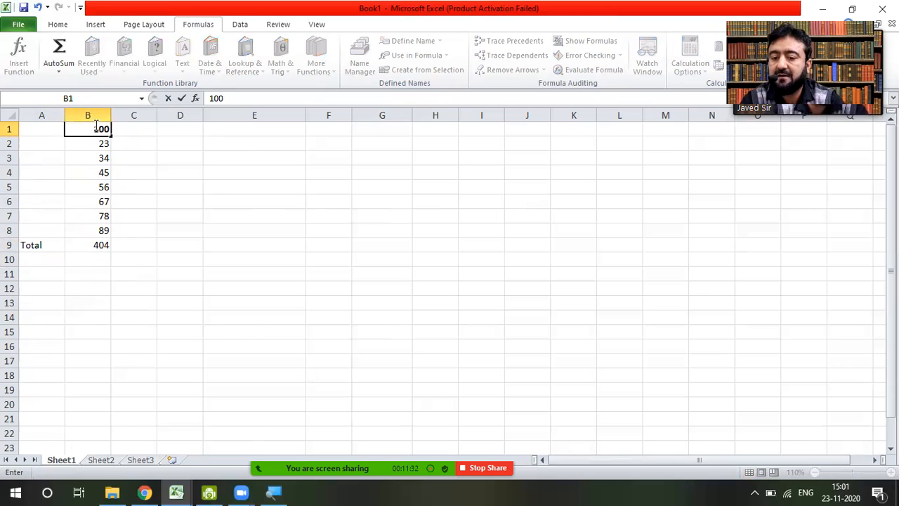
key(Return)
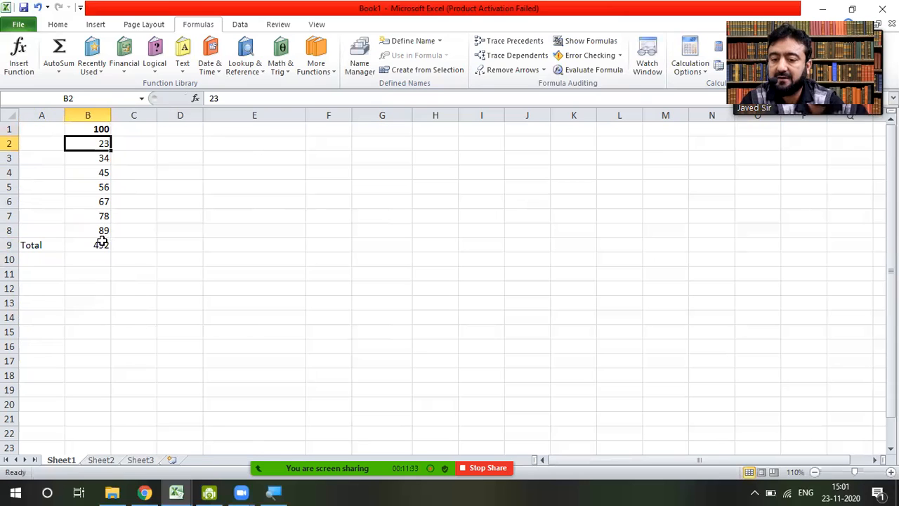
Step: Replace every number in B1 to B8 with 0 to test the total formula in B9
key(Up)
text(0)
key(Return)
text(0)
key(Return)
text(0)
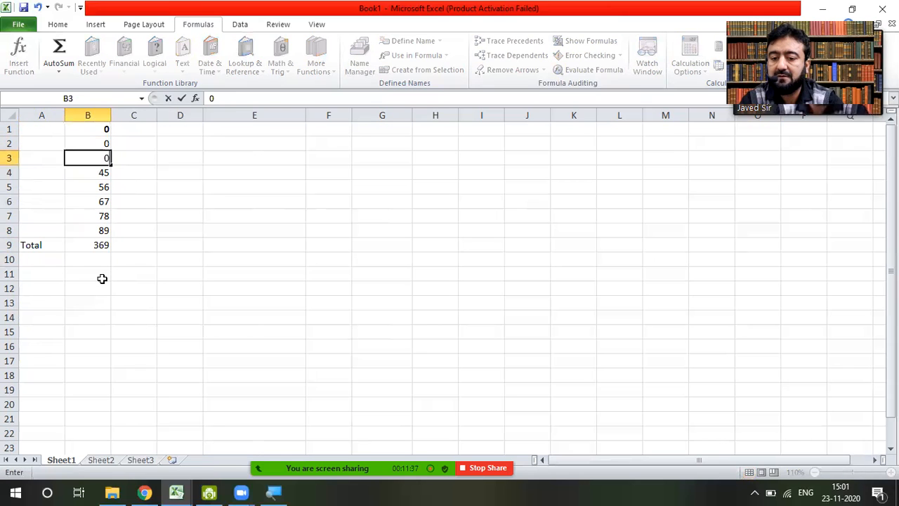
key(Return)
text(0)
key(Return)
text(0)
key(Return)
text(0)
key(Return)
text(0)
key(Return)
text(0)
key(Return)
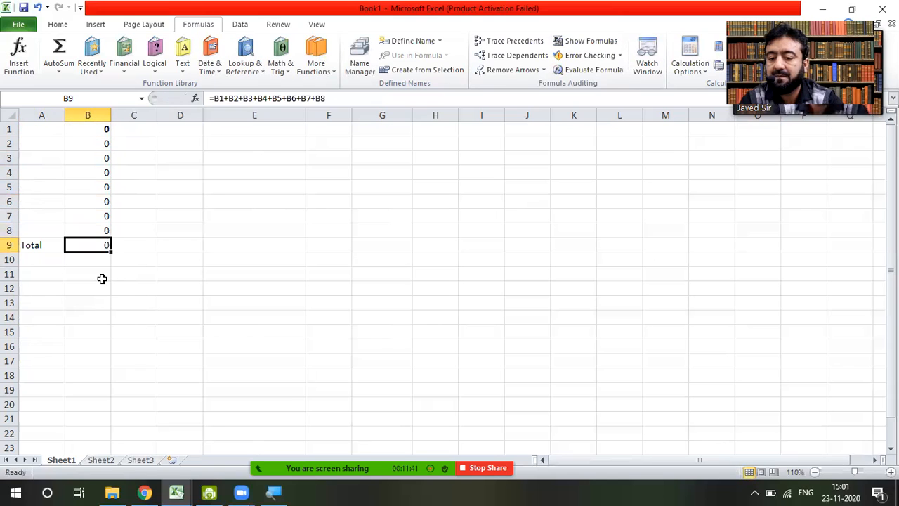
Step: Test the total formula by setting B1 to 100
key(Up)
key(Up)
key(Up)
key(Up)
key(Up)
key(Up)
key(Up)
key(Up)
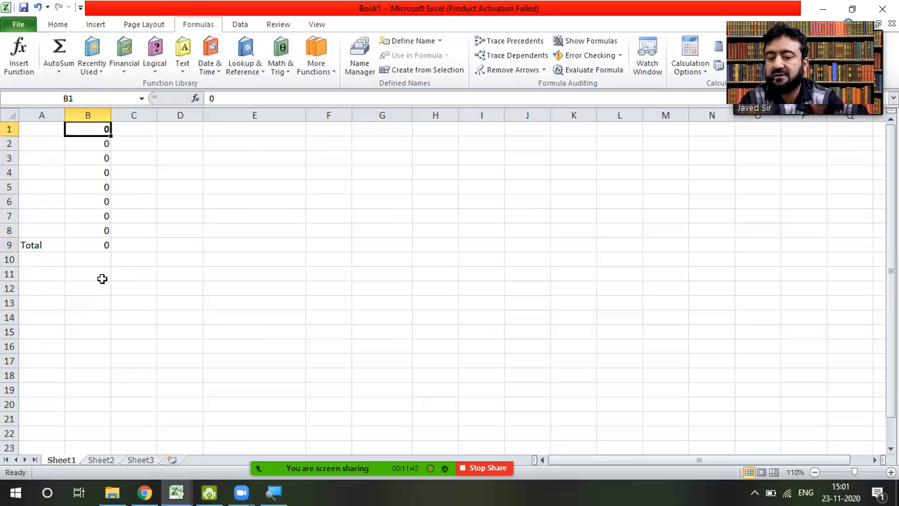
text(100)
key(Return)
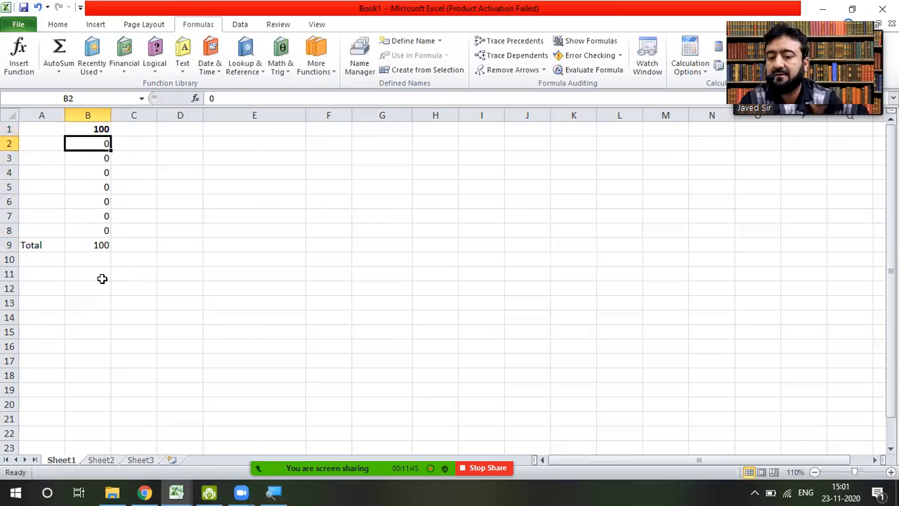
Step: Set B6 to 20 and B8 to 200 to test the total in B9
key(Down)
key(Down)
key(Down)
key(Down)
text(20)
key(Return)
key(Down)
text(200)
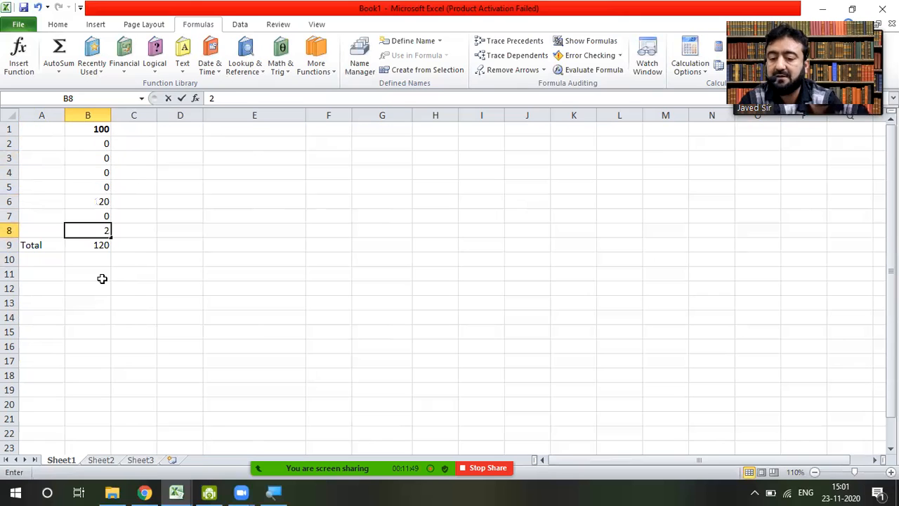
key(Return)
Step: Set B2 to 2 to test the total in B9
key(Up)
key(Up)
key(Up)
key(Up)
key(Up)
key(Up)
key(Up)
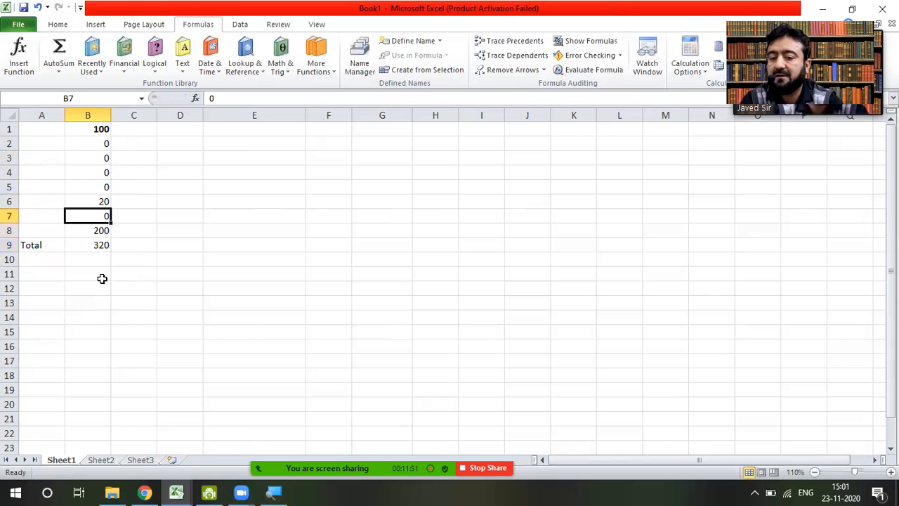
text(2)
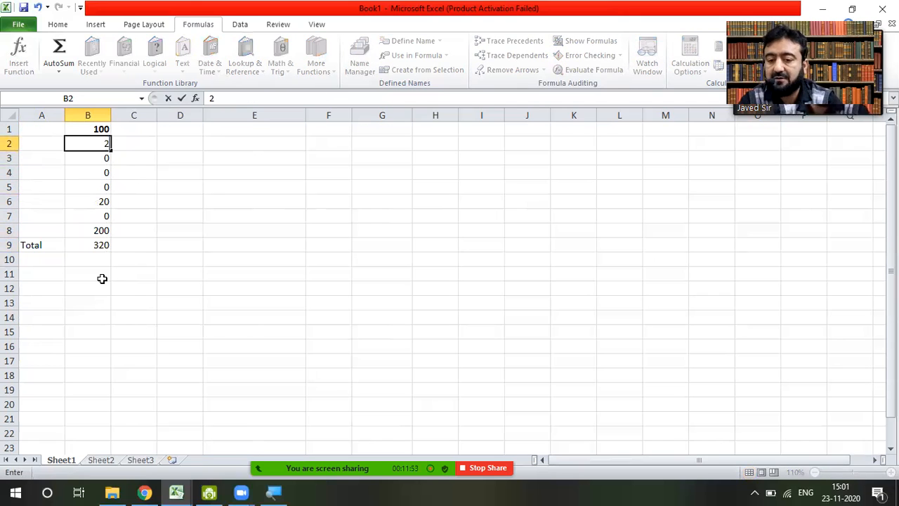
key(Return)
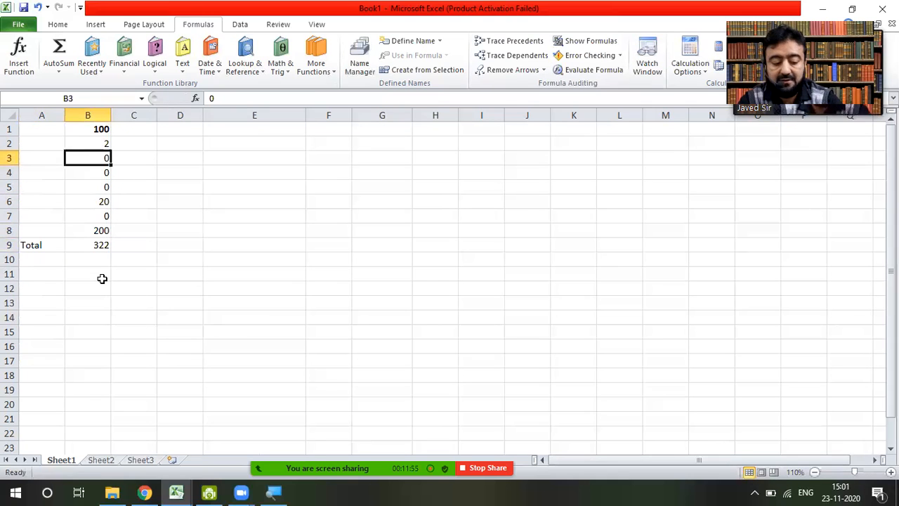
Step: Fill the remaining zero cells with 50 in B3, 4 in B4, 12 in B5 and 56 in B7
text(50)
key(Return)
text(4)
key(Return)
text(12)
key(Return)
key(Return)
text(56)
key(Return)
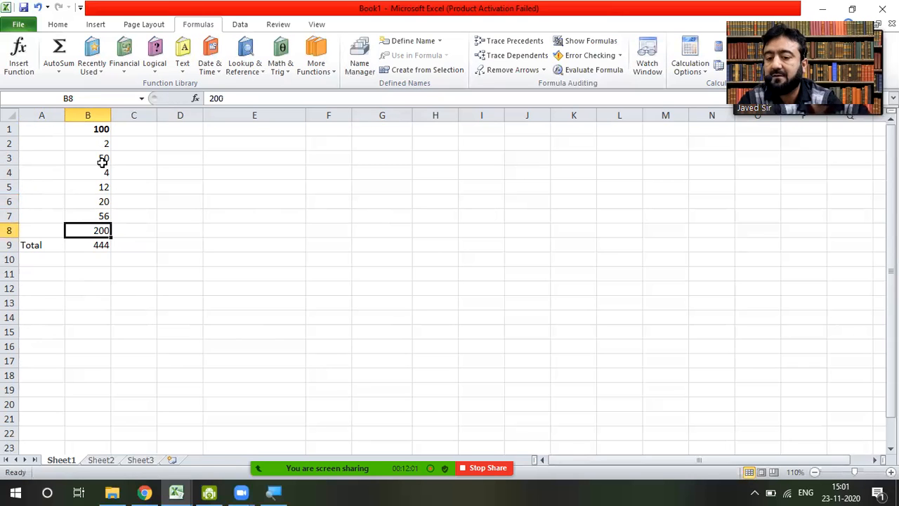
Step: Inspect the B9 total formula by highlighting its cell references, and leave the original formula in place
double_click(94, 243)
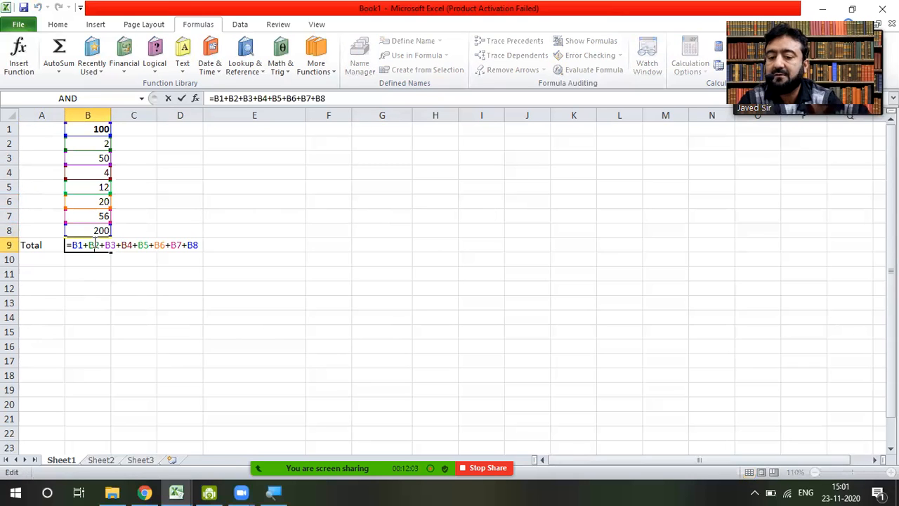
key(shift+Right)
key(shift+Right)
key(shift+Right)
key(shift+Right)
key(shift+Right)
key(shift+Right)
key(shift+Right)
key(shift+Right)
key(shift+Right)
key(shift+Right)
key(shift+Right)
key(shift+Right)
key(shift+Right)
key(shift+Right)
key(shift+Right)
key(shift+Right)
key(shift+Right)
key(shift+Right)
key(shift+Right)
key(shift+Right)
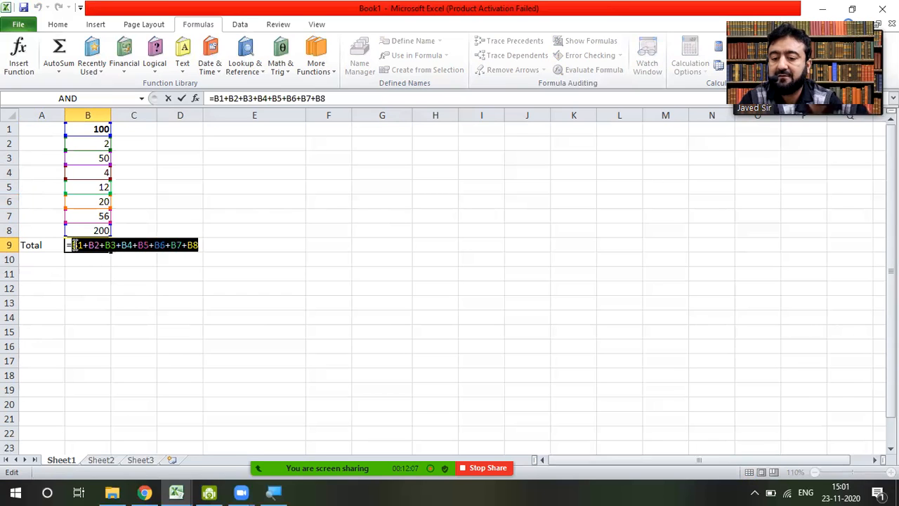
click(117, 288)
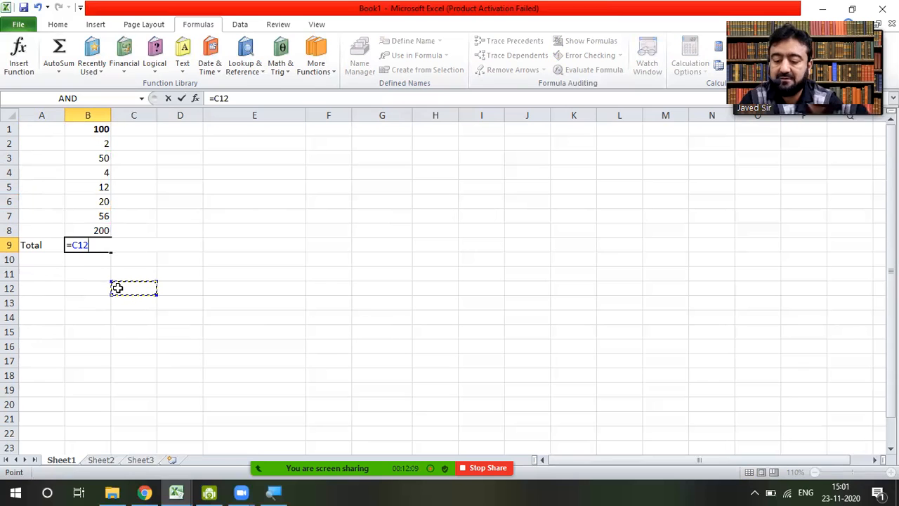
key(ctrl+z)
key(Return)
Step: Enter the formula =SUM(B1:B8) in D9 to total the same numbers with a function
key(Right)
key(Right)
key(Up)
text(=)
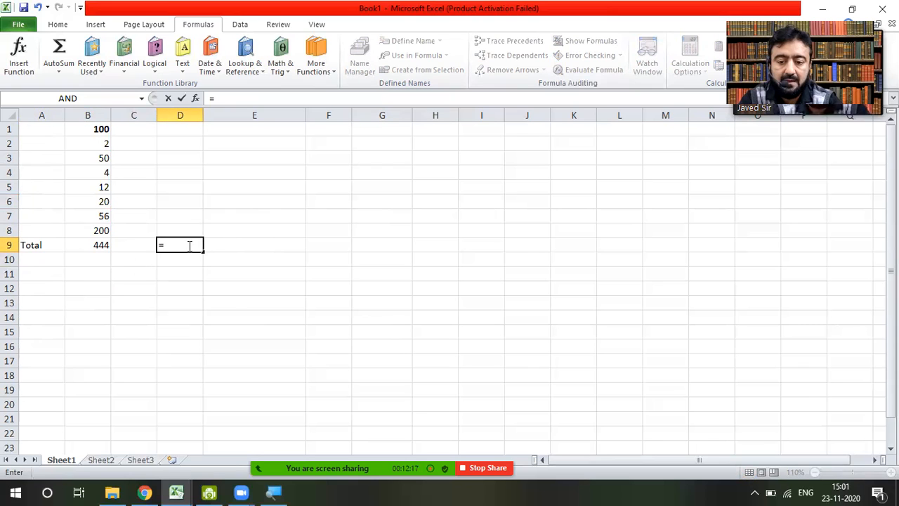
text(sum)
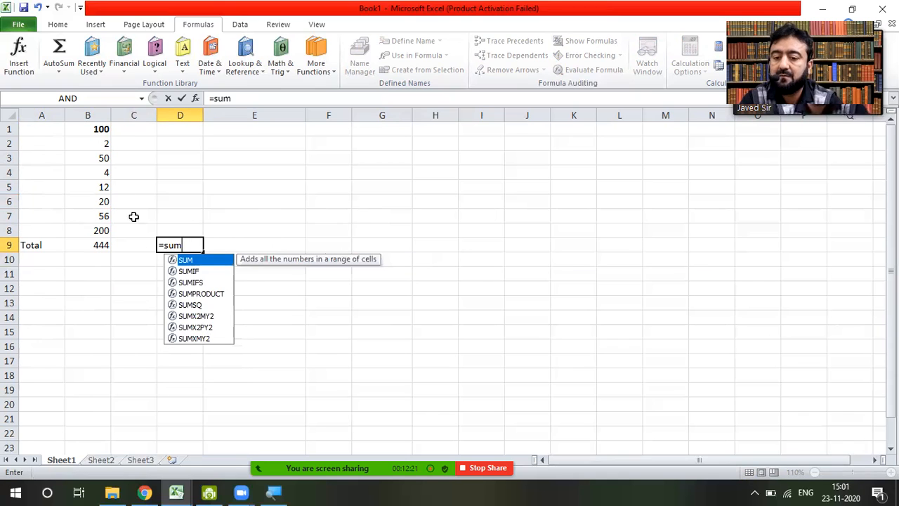
text(()
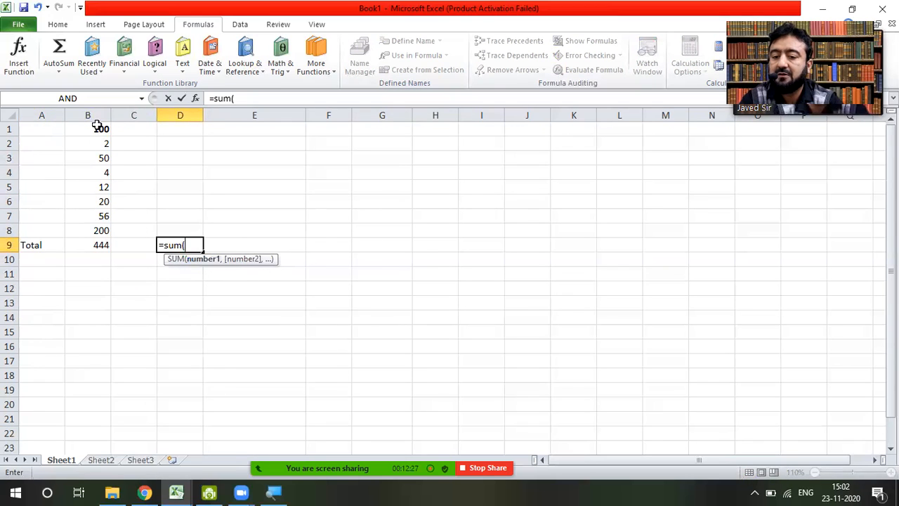
drag(93, 127, 93, 226)
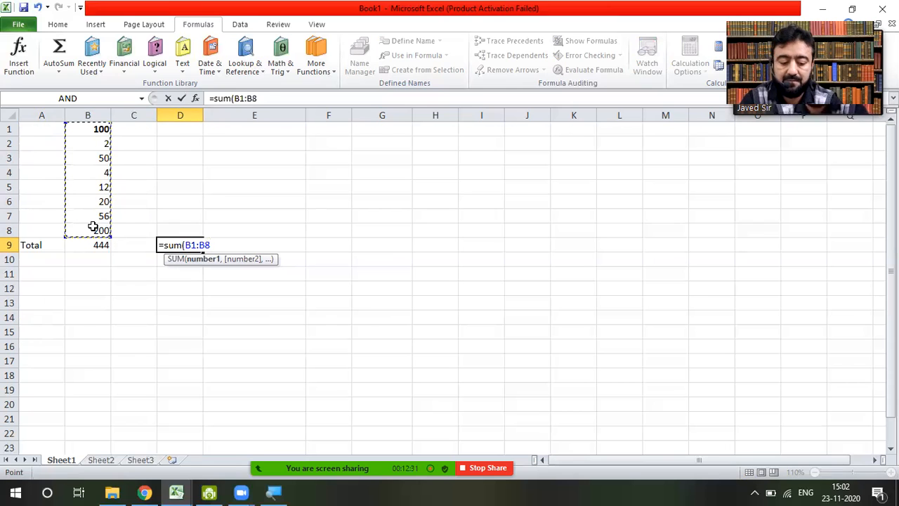
text())
key(Return)
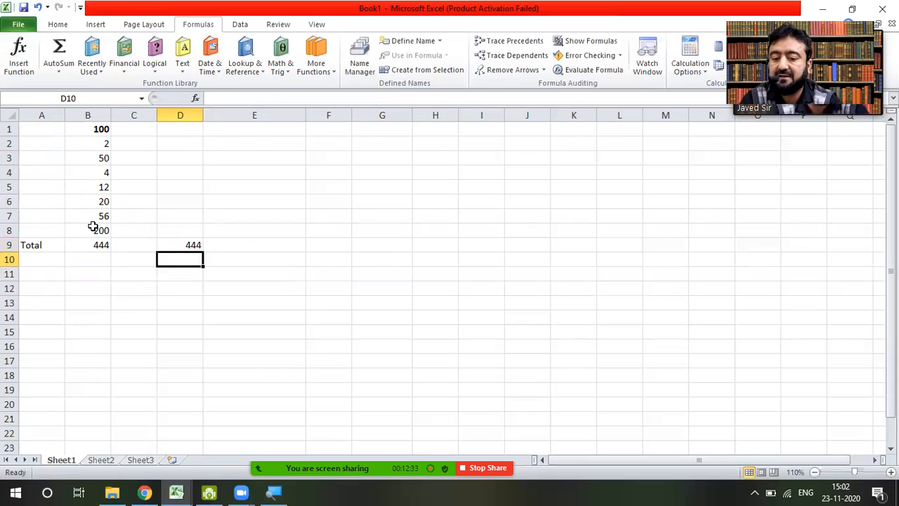
Step: Open the D9 SUM formula to examine its range reference, and leave it without changes
click(190, 244)
double_click(190, 244)
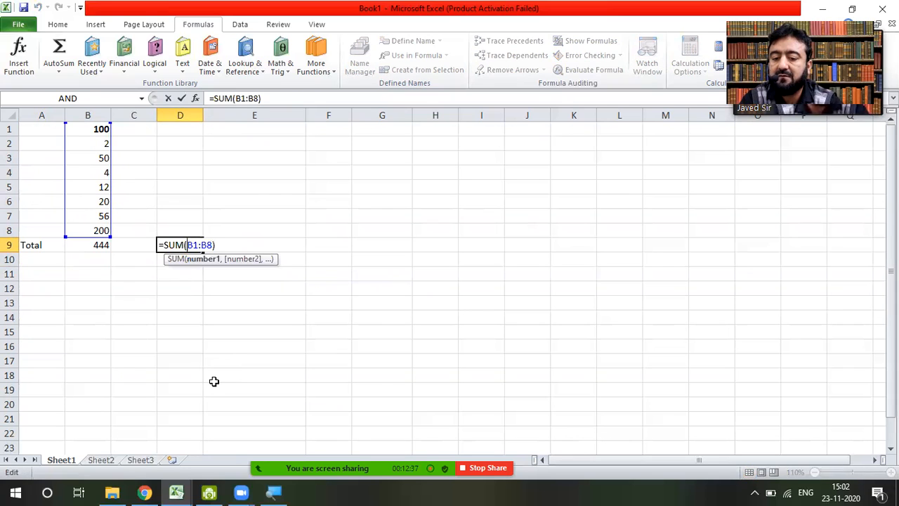
click(323, 151)
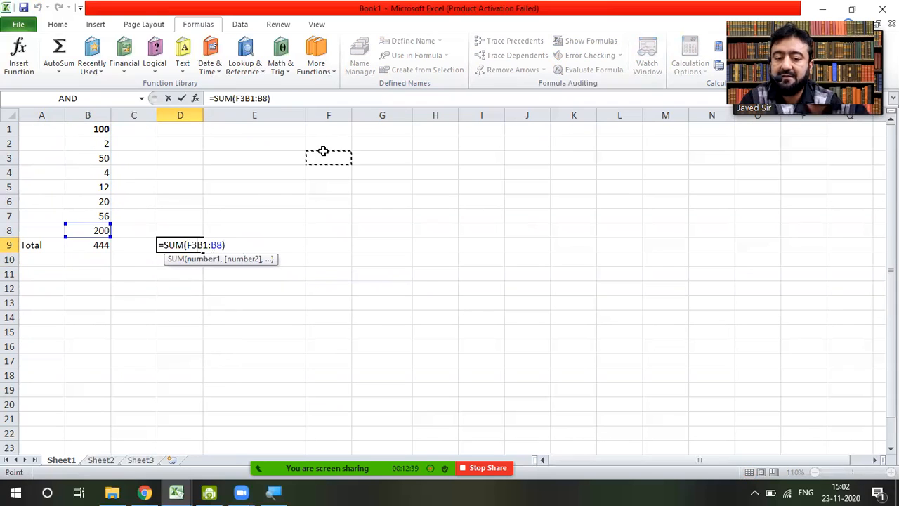
key(Escape)
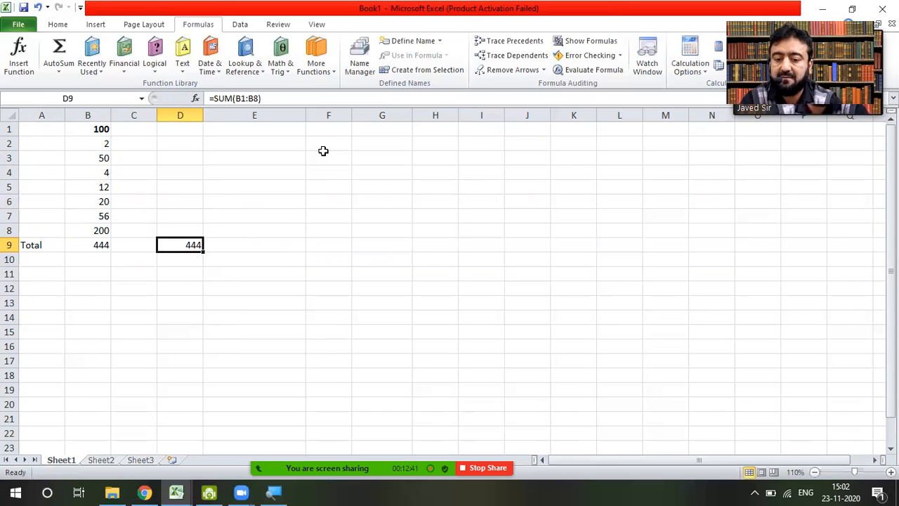
Step: Enter the range address A1:a10 as text in F4
click(338, 172)
text(B)
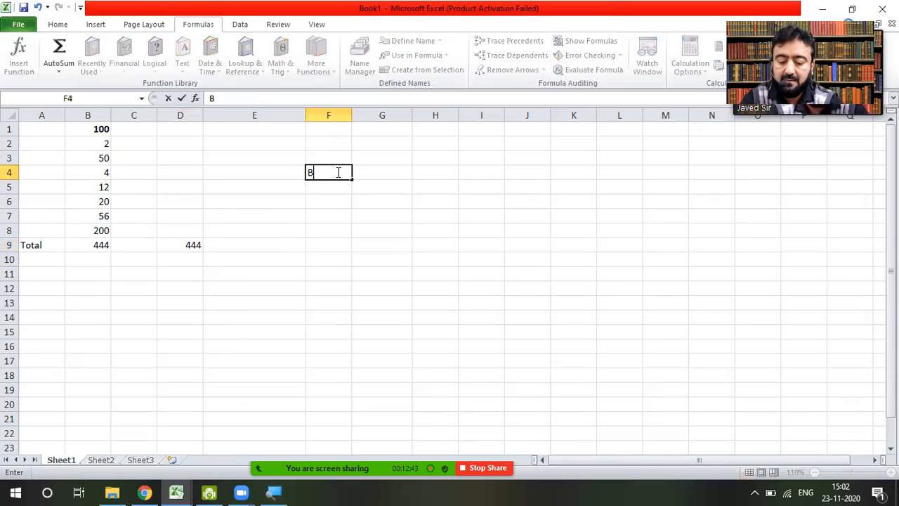
key(BackSpace)
text(A)
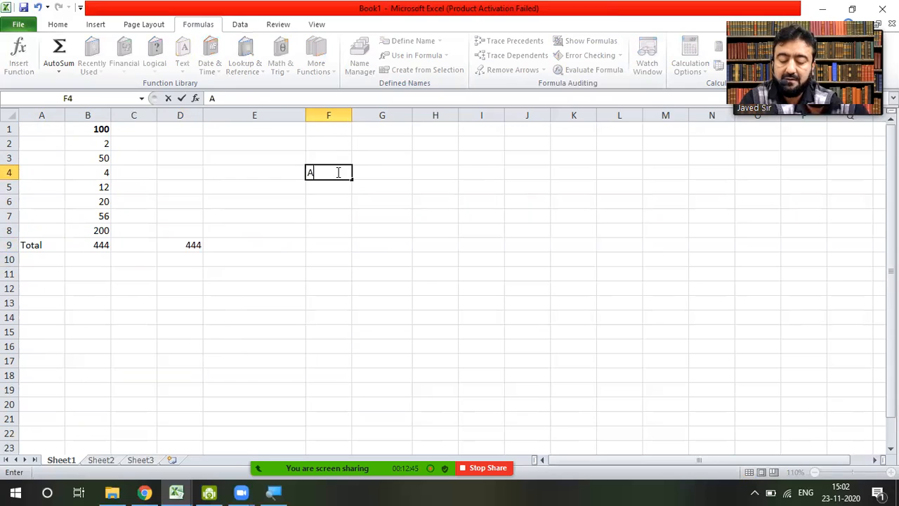
text(!1)
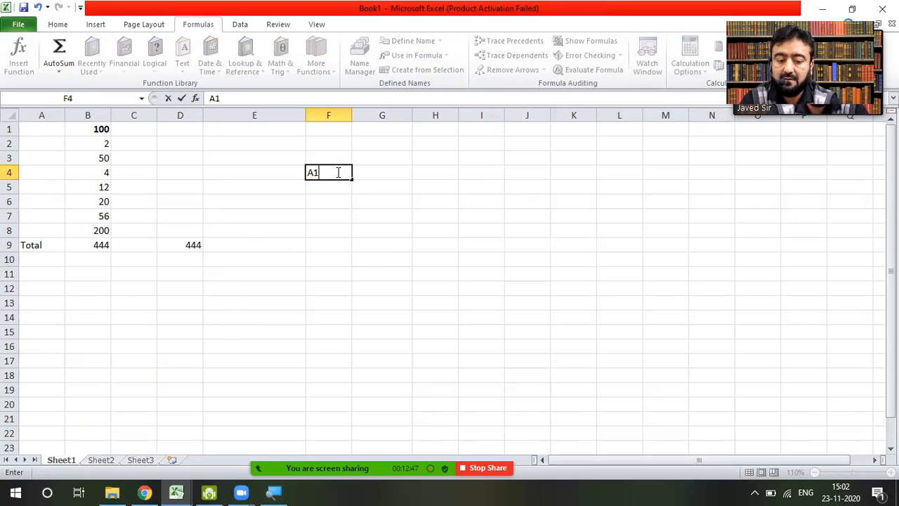
text(:a10)
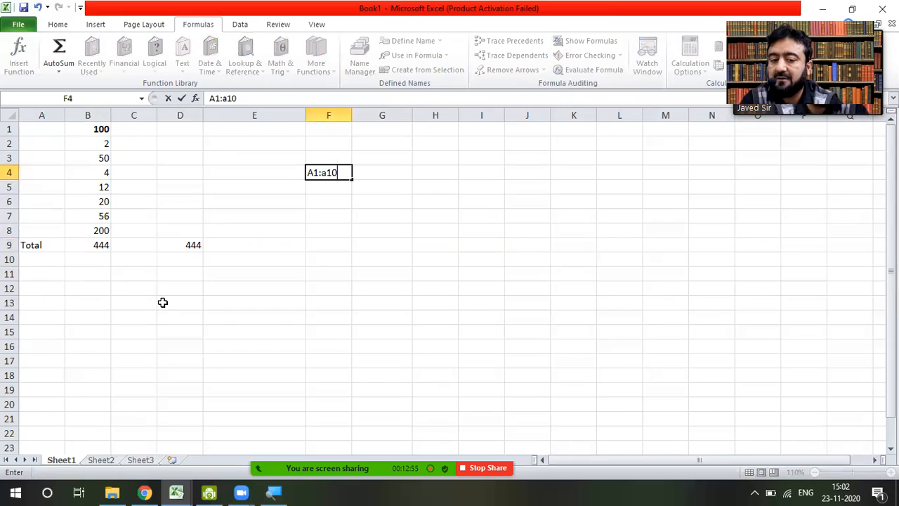
key(Return)
key(Up)
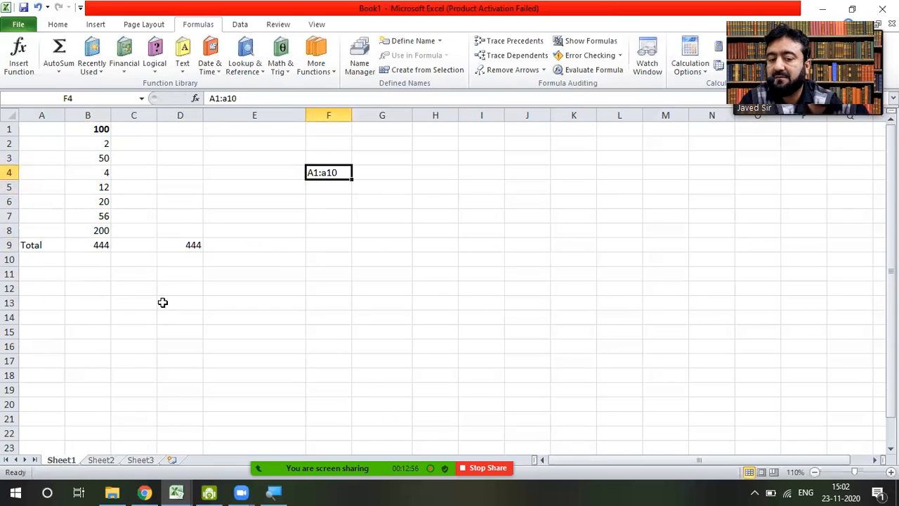
Step: Turn the range text in F4 into a formula by adding an equals sign before it
double_click(311, 172)
text(=)
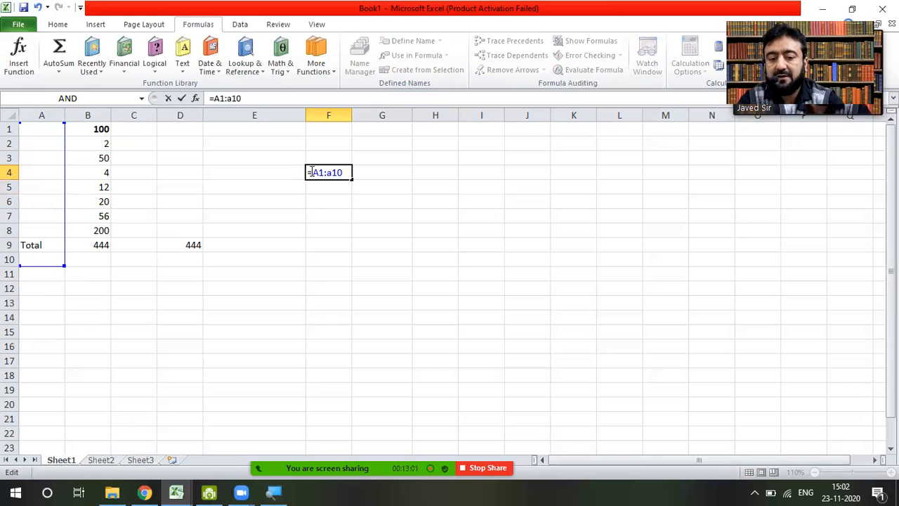
key(Return)
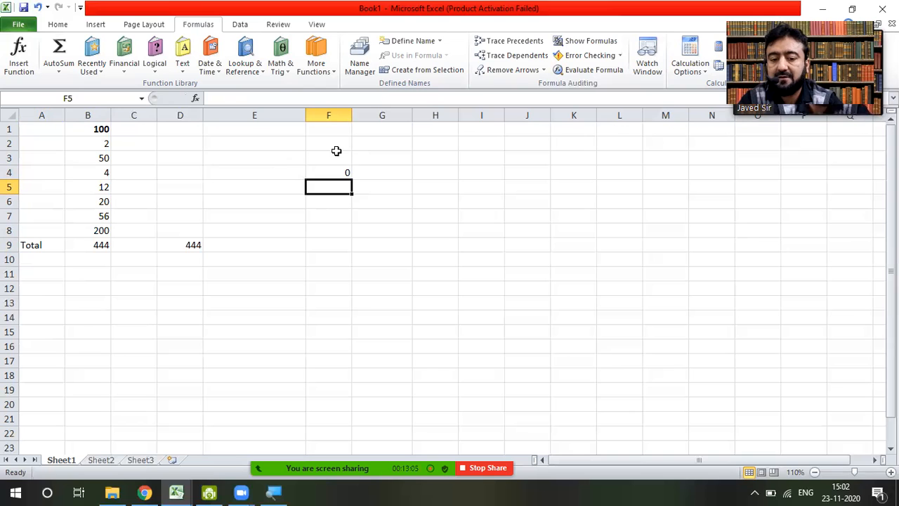
Step: Change both column letters in the F4 formula so that it reads =C1:C10, and select F4 to check it
double_click(333, 173)
key(shift+Right)
text(c)
key(Right)
key(Right)
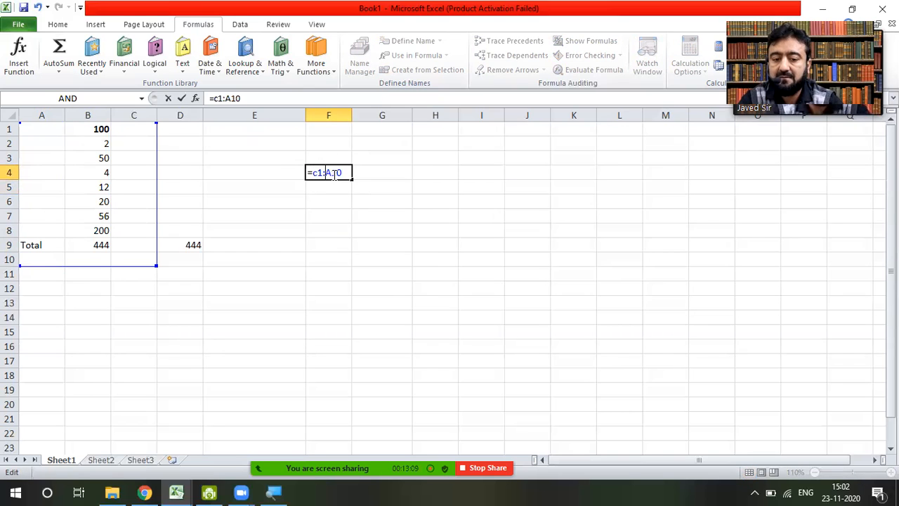
key(shift+Right)
text(c)
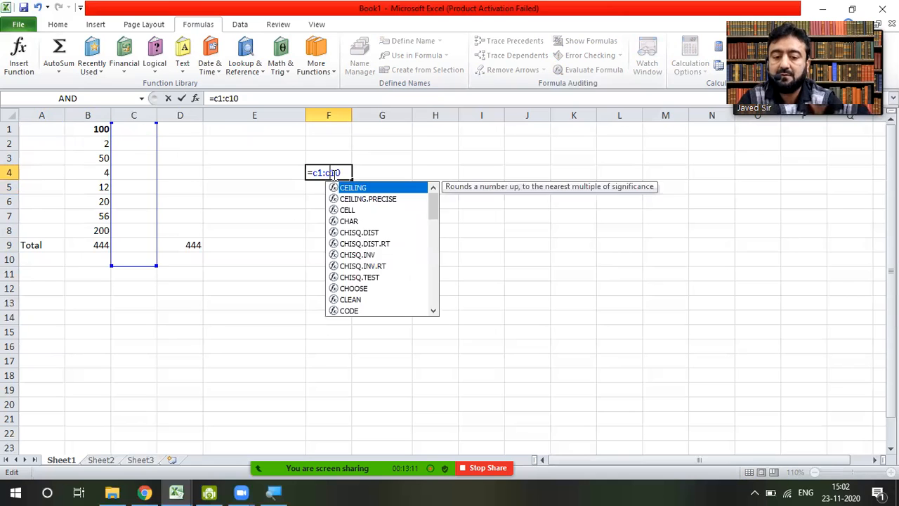
key(Return)
click(334, 173)
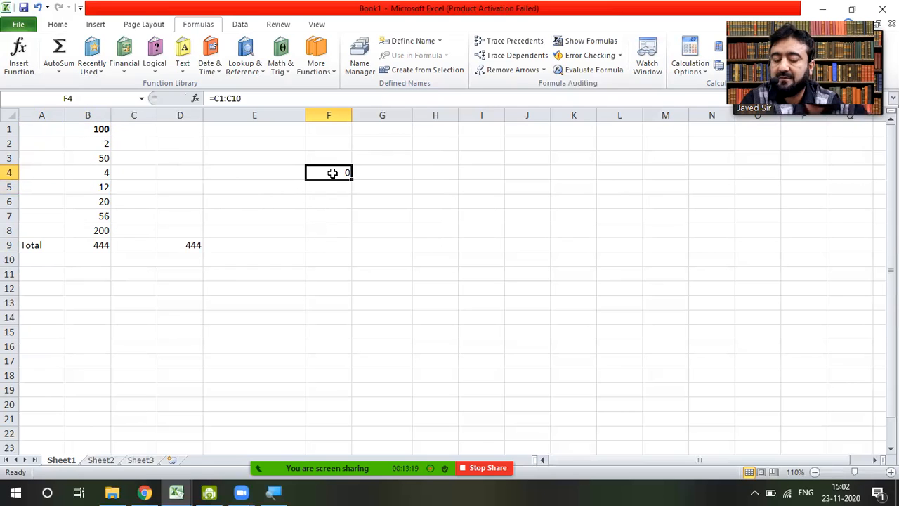
Step: Insert sum before the range in the F4 formula and change the range's end row to 8
double_click(345, 173)
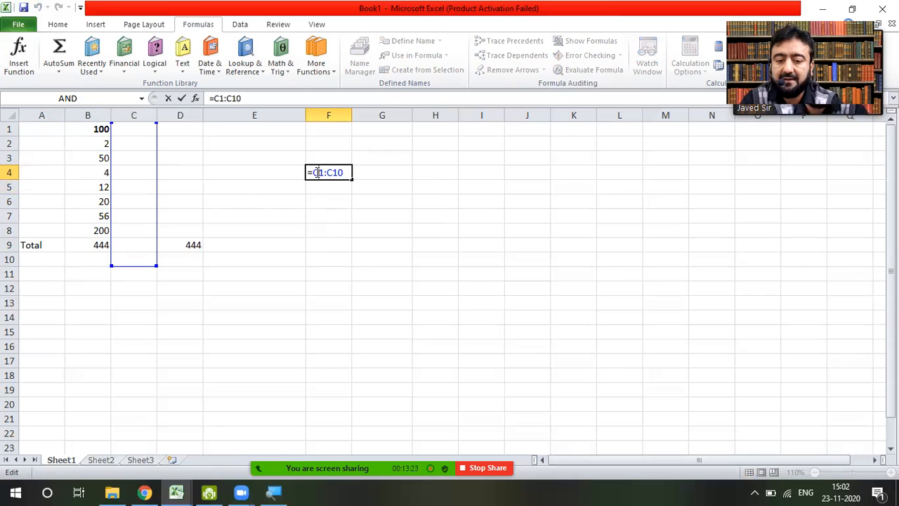
click(316, 172)
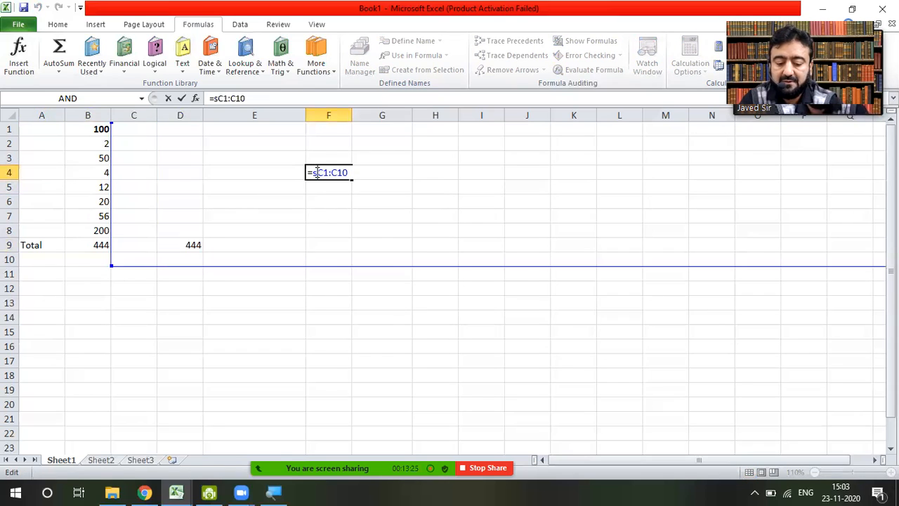
text(sum)
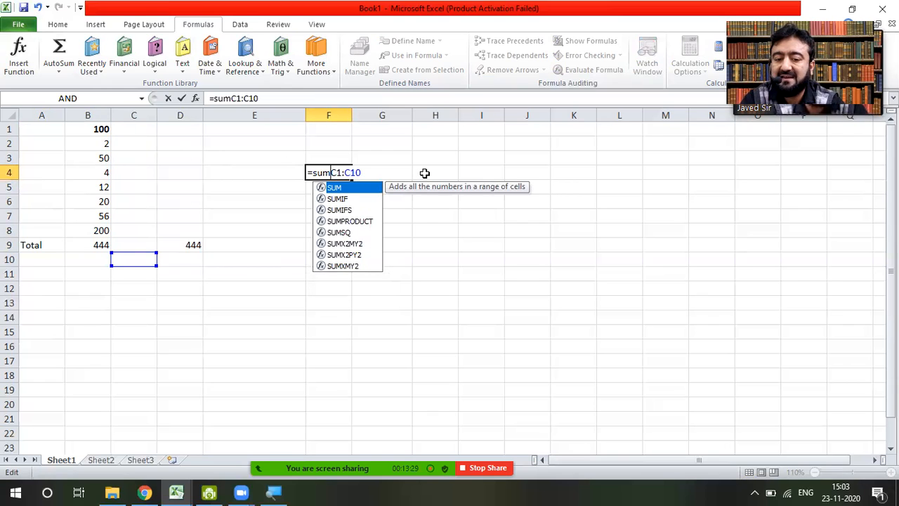
key(Right)
key(Right)
key(Right)
key(Right)
key(shift+Right)
key(shift+Right)
text(8)
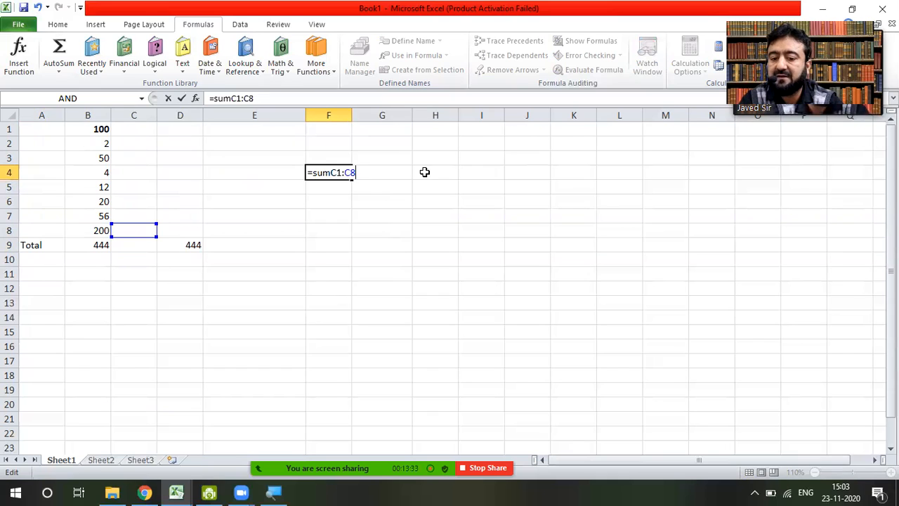
Step: Change both column letters in the F4 formula to b so that it reads =sumb1:b8, and commit it
key(Left)
key(Left)
key(Left)
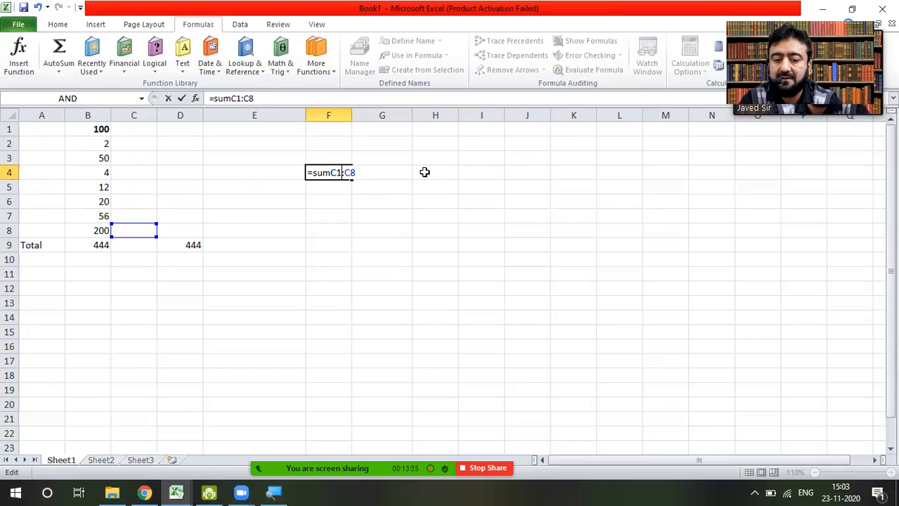
key(shift+Right)
text(b)
key(Right)
key(Right)
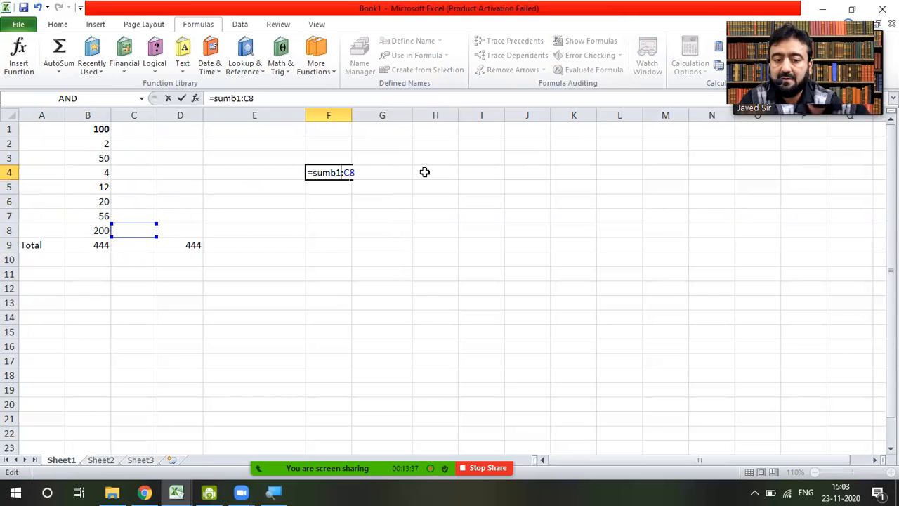
key(shift+Right)
text(b)
key(Return)
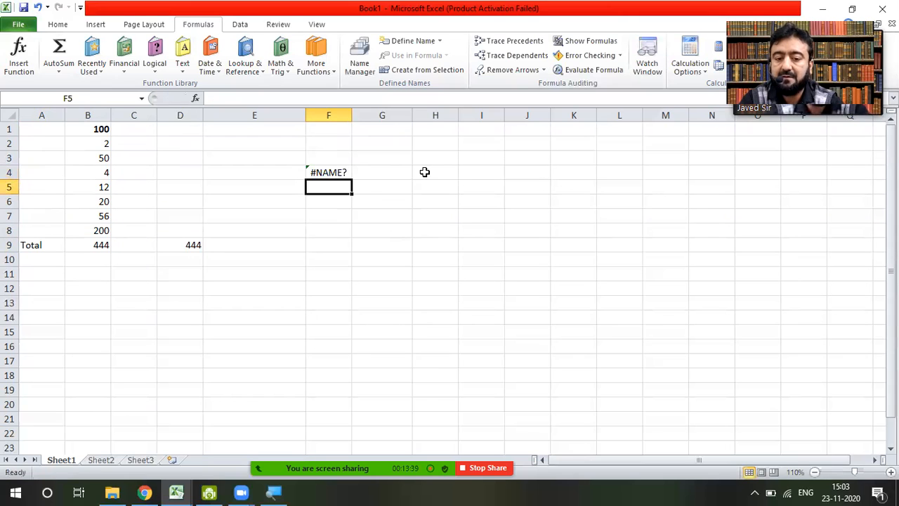
Step: Put parentheses around the range in the F4 formula so that it reads =SUM(B1:B8), and check the formula against cell B1
key(Up)
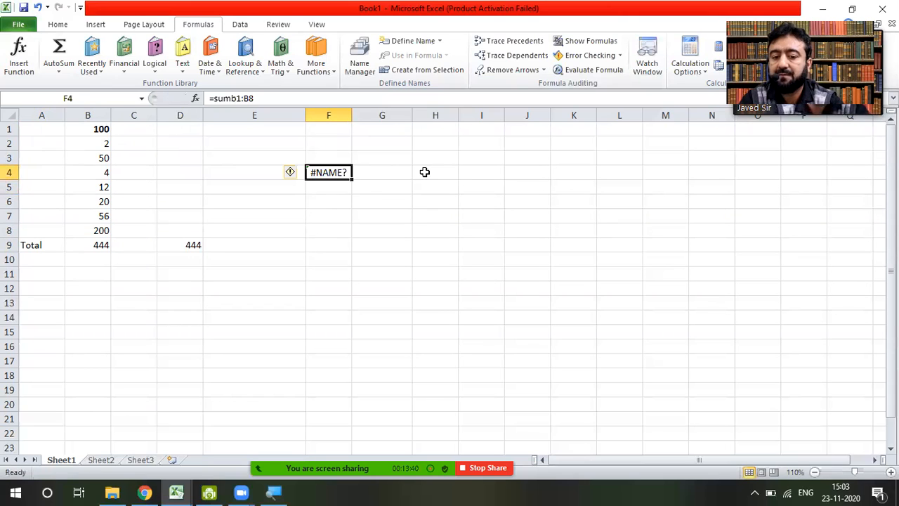
double_click(320, 170)
key(Right)
key(Right)
key(Left)
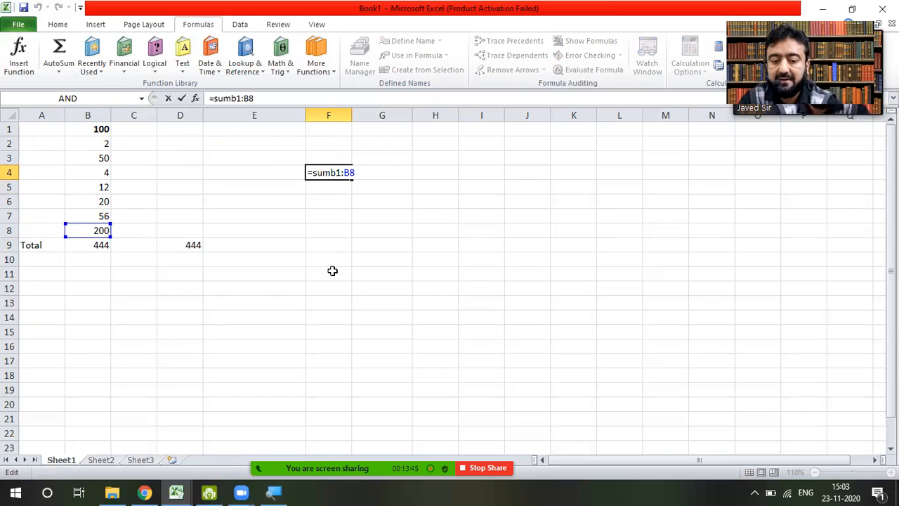
text(()
key(Right)
key(Right)
key(Right)
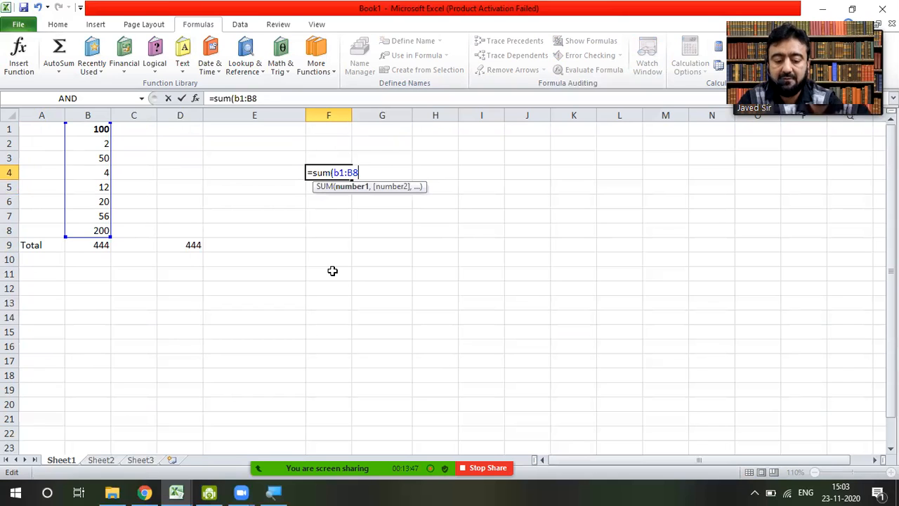
text())
key(Return)
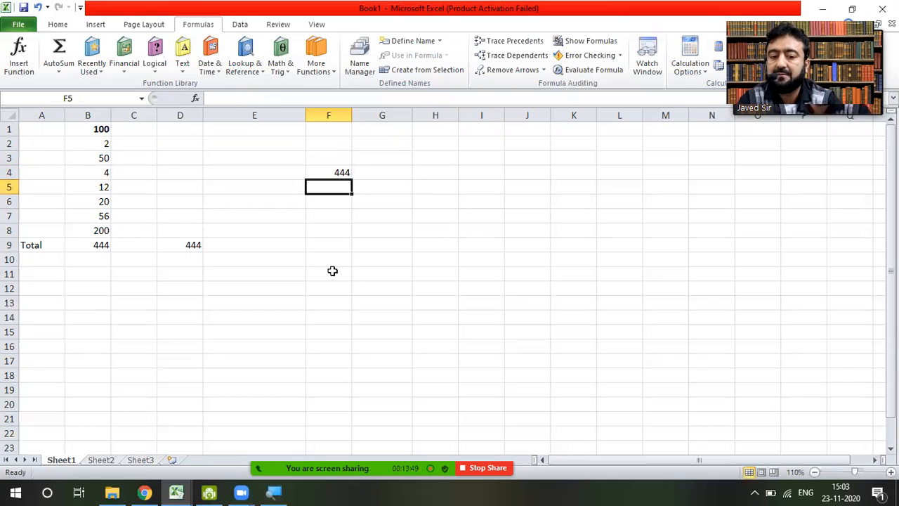
key(Up)
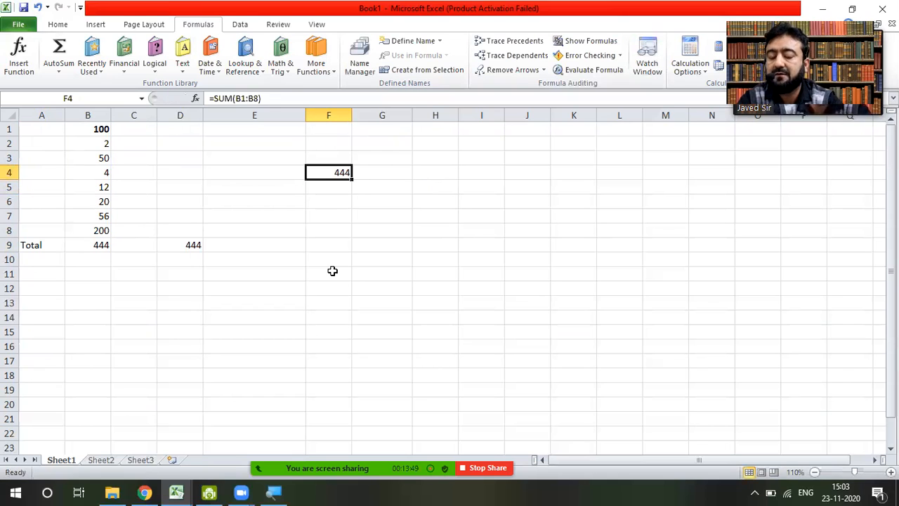
click(101, 130)
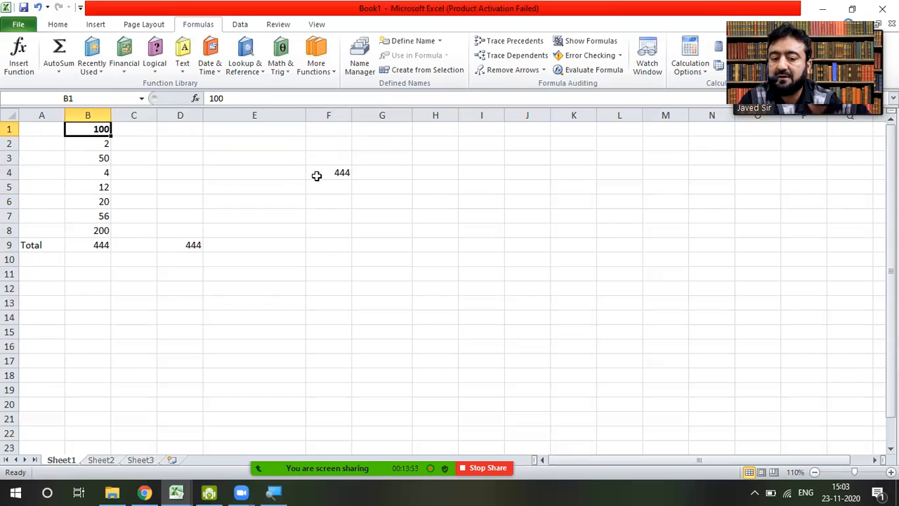
Step: Enter the range formula =B1:b4 in cell E10
click(278, 262)
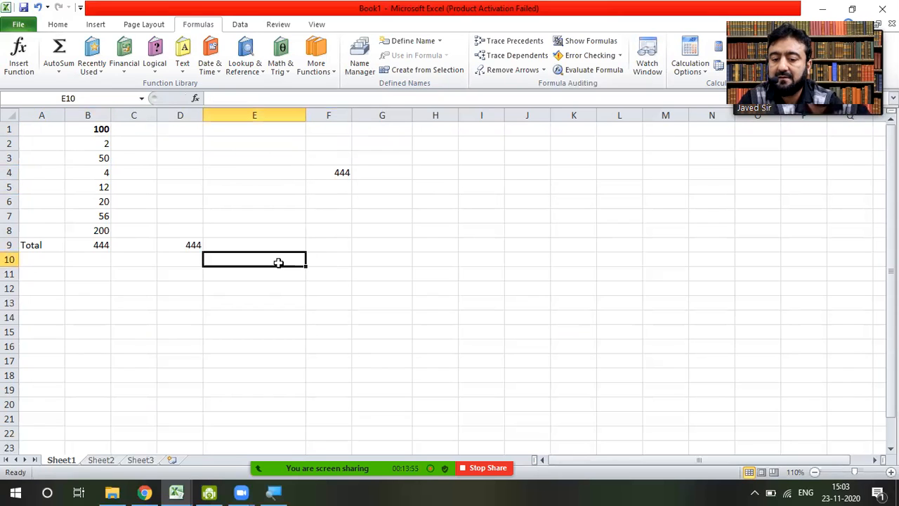
text(=)
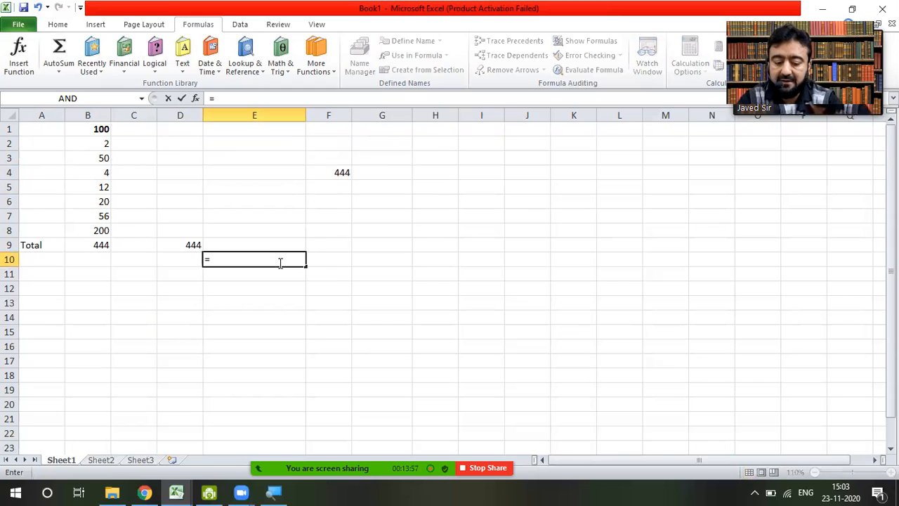
text(B)
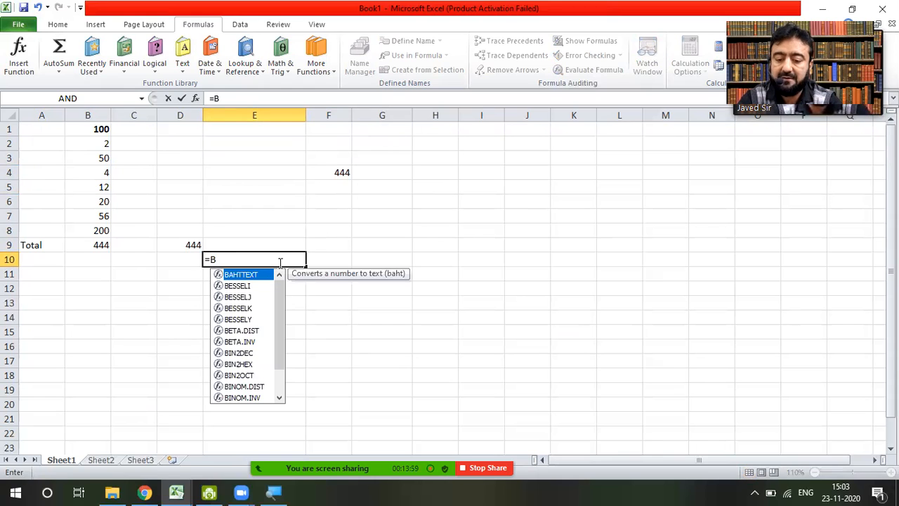
text(2)
key(BackSpace)
text(1)
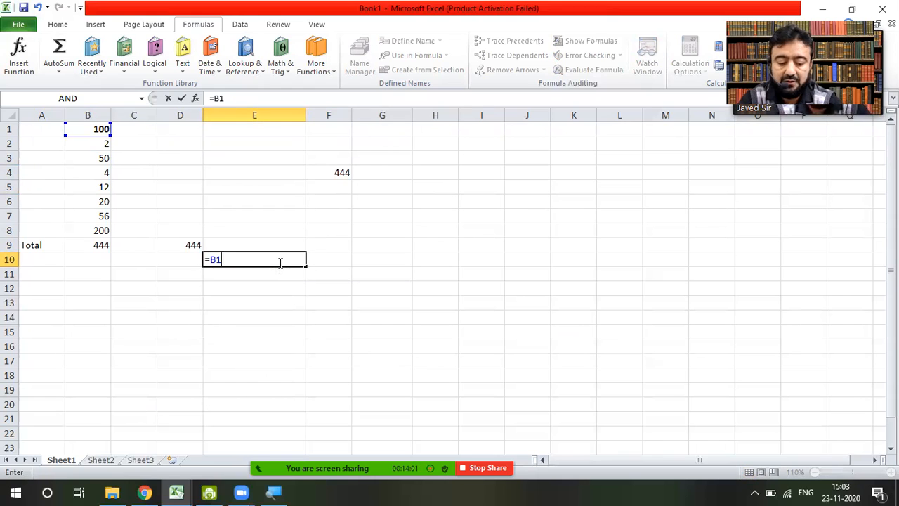
text(4)
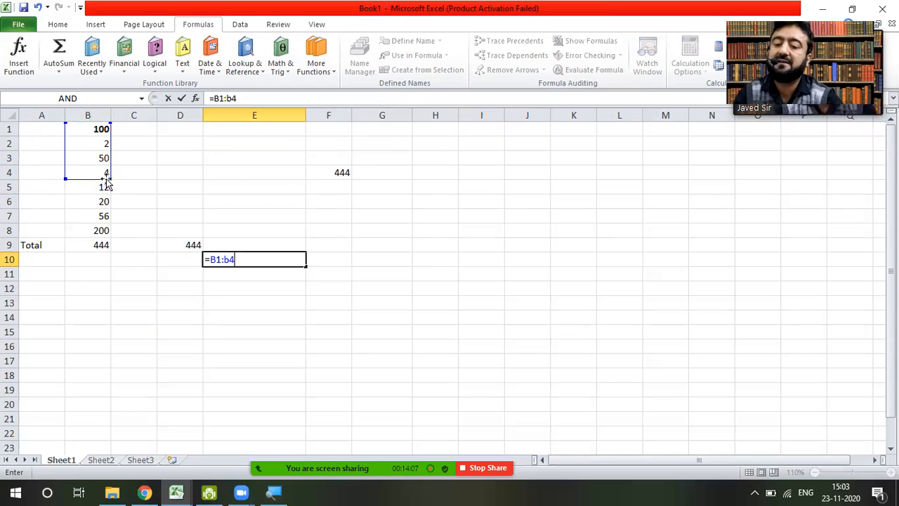
key(ctrl+Return)
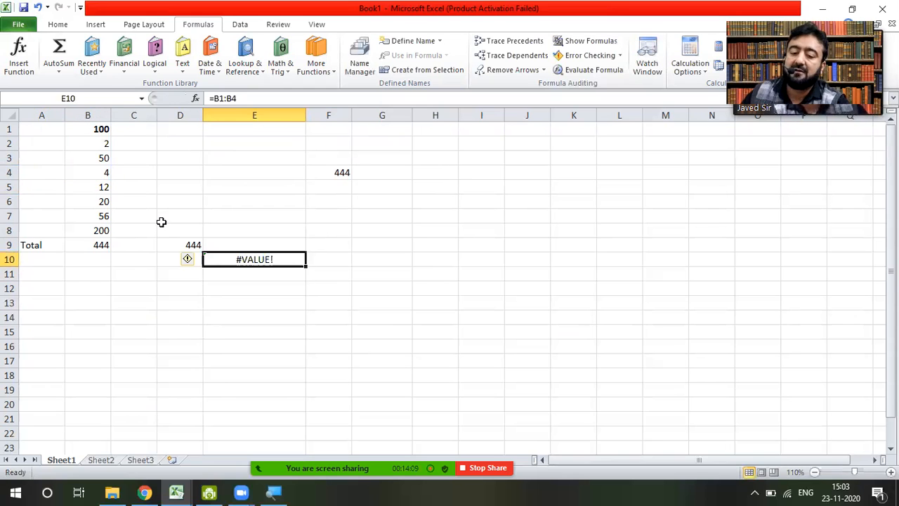
Step: Wrap the range in E10 in the SUM function so that it reads =sum(B1:B4), and select E10 to check it
double_click(262, 256)
key(Left)
key(Left)
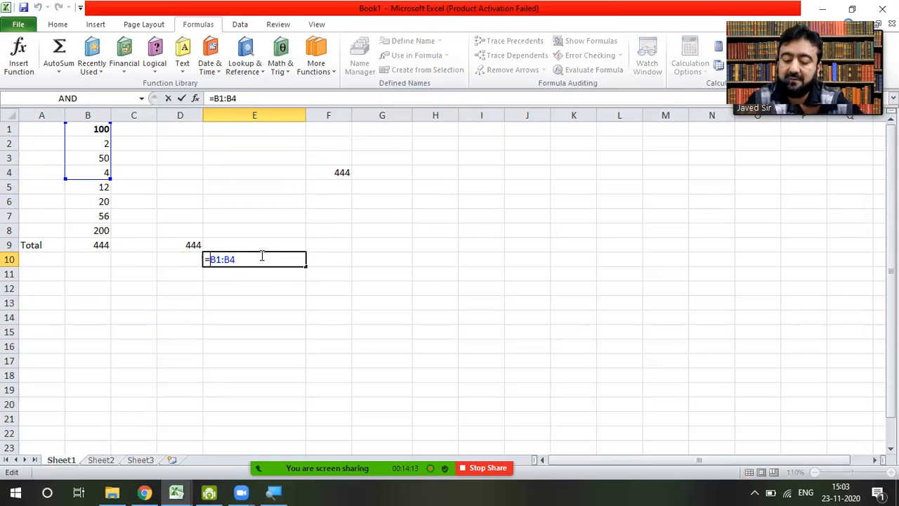
text(sum)
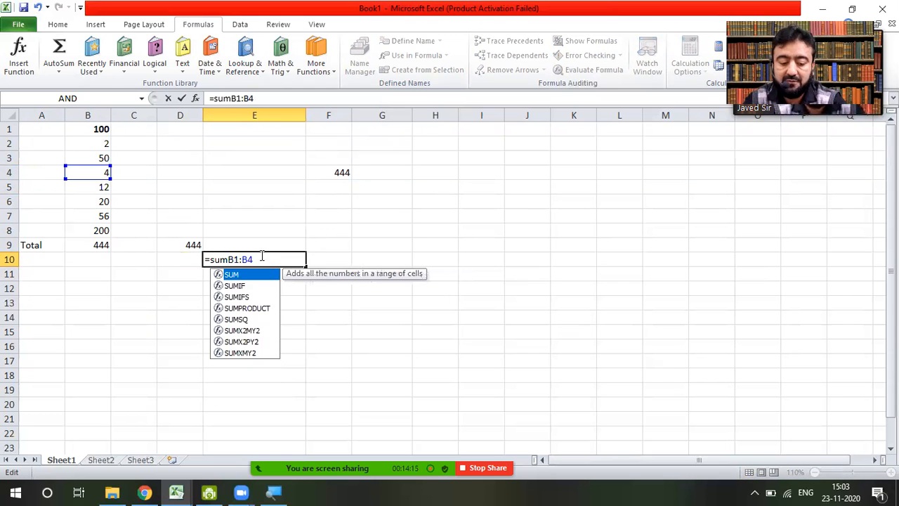
text(()
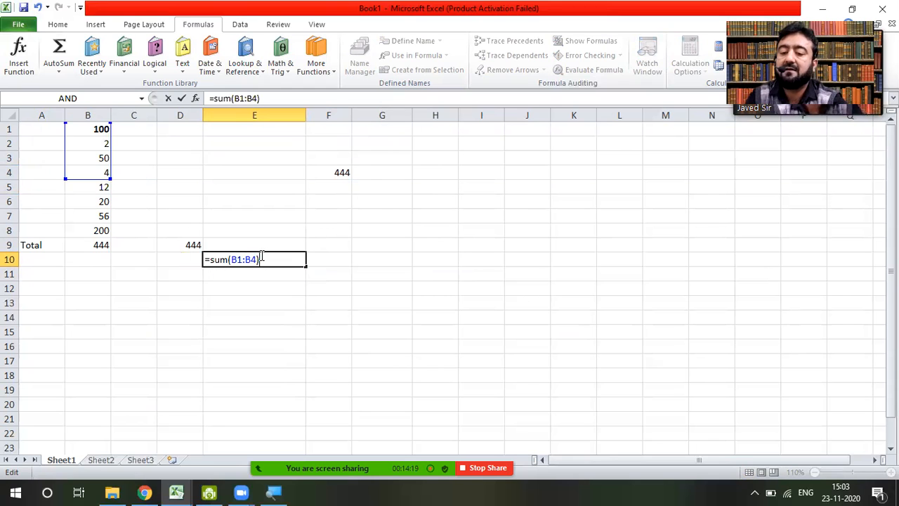
key(Return)
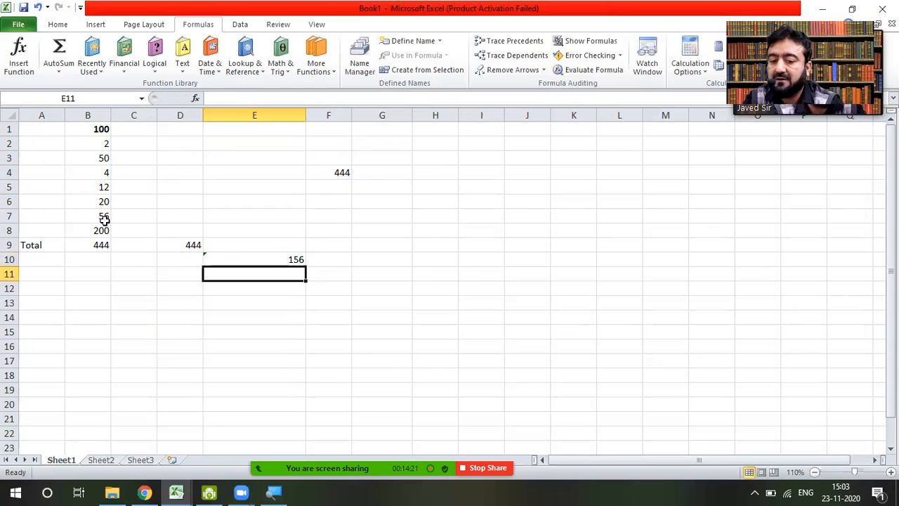
click(296, 260)
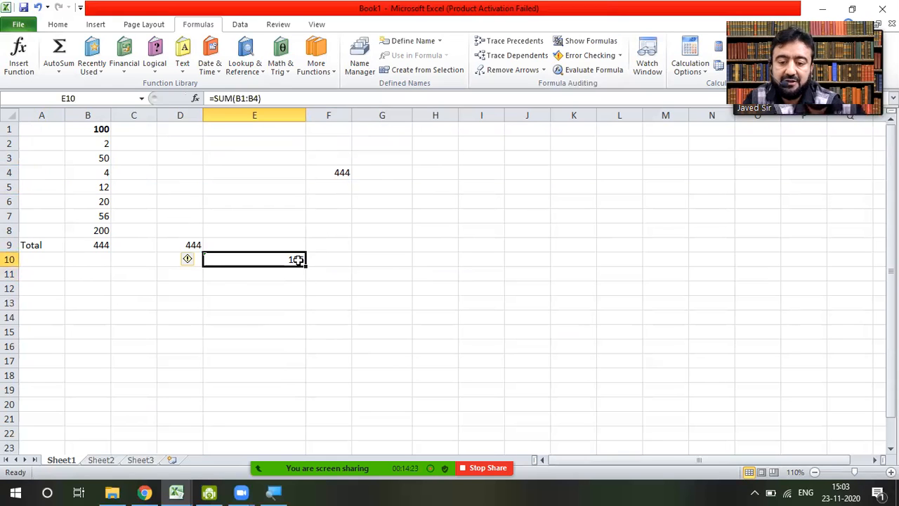
Step: Clear the contents of the whole sheet and deselect it
click(173, 295)
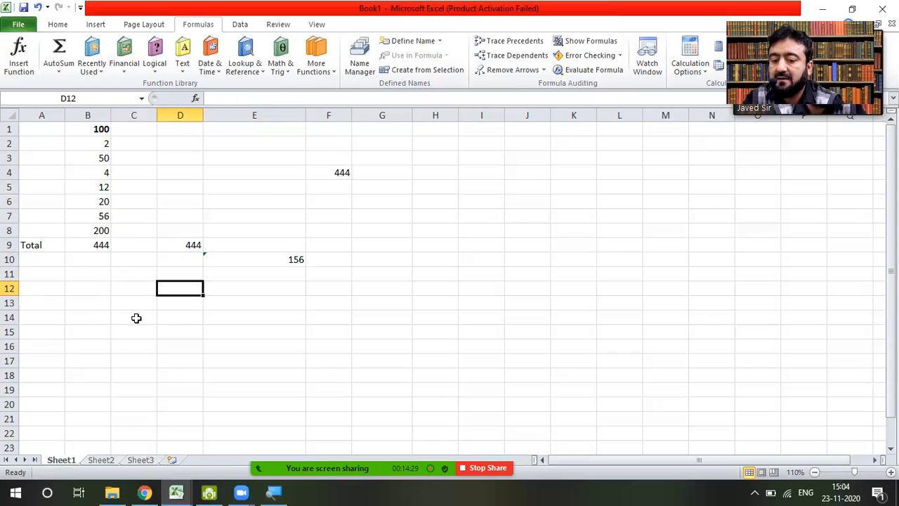
click(100, 128)
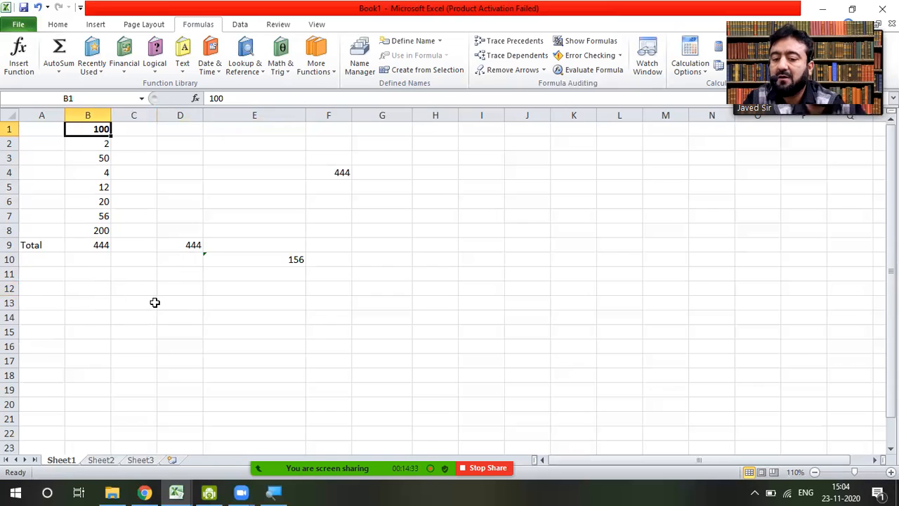
click(184, 127)
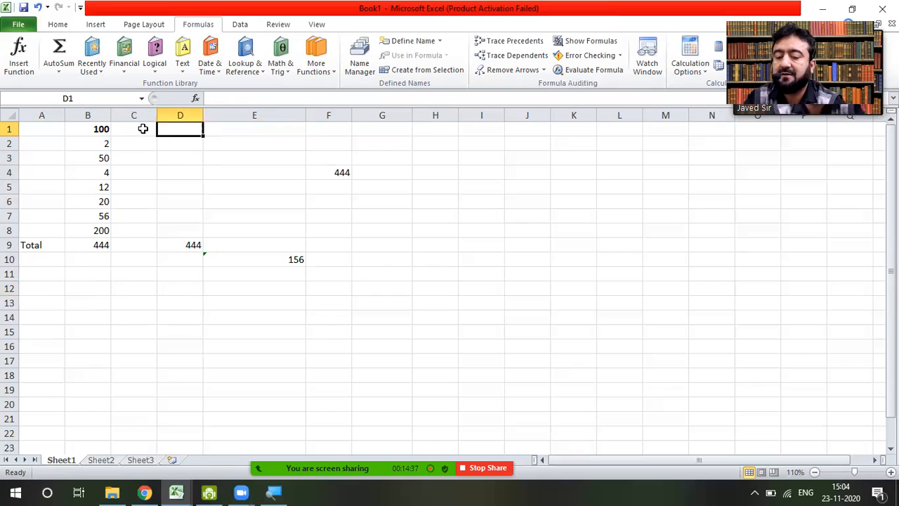
key(ctrl+a)
key(Delete)
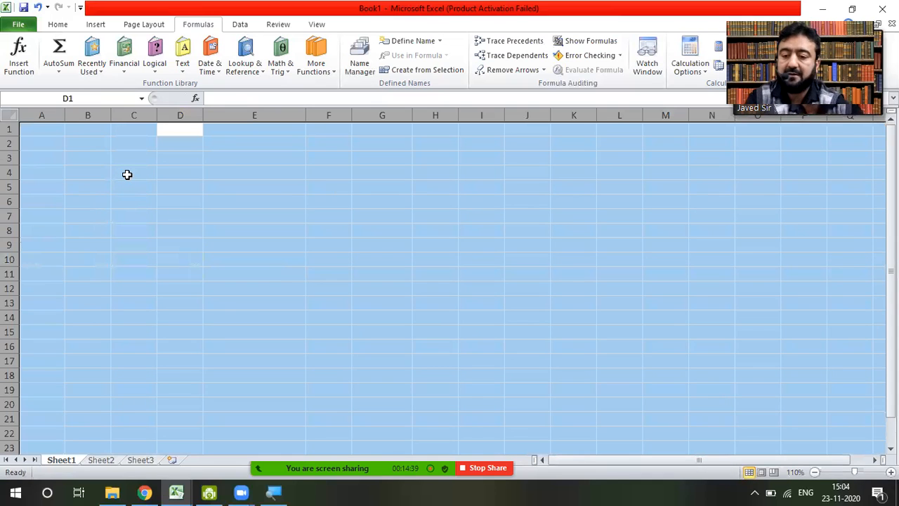
click(127, 174)
Step: Enter the column headings Product in A1 and Qyt in B1
click(47, 127)
text(Nam)
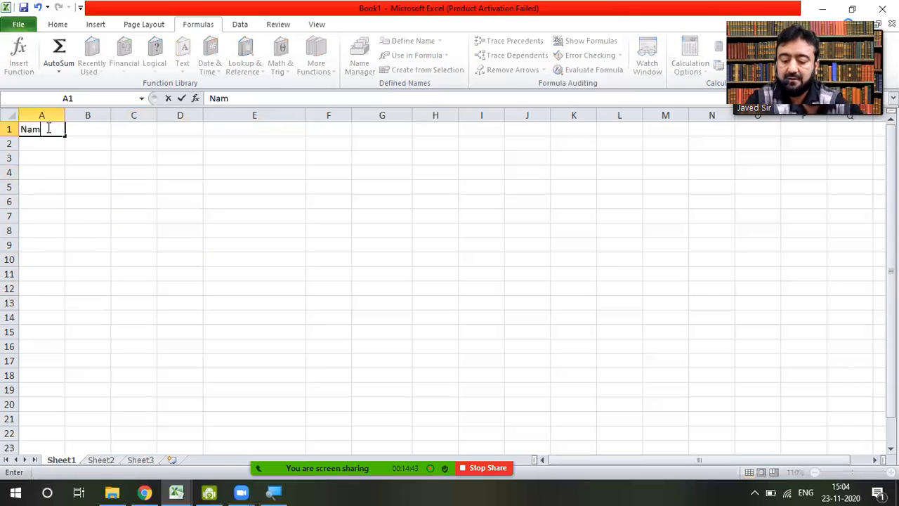
key(Escape)
text(Product)
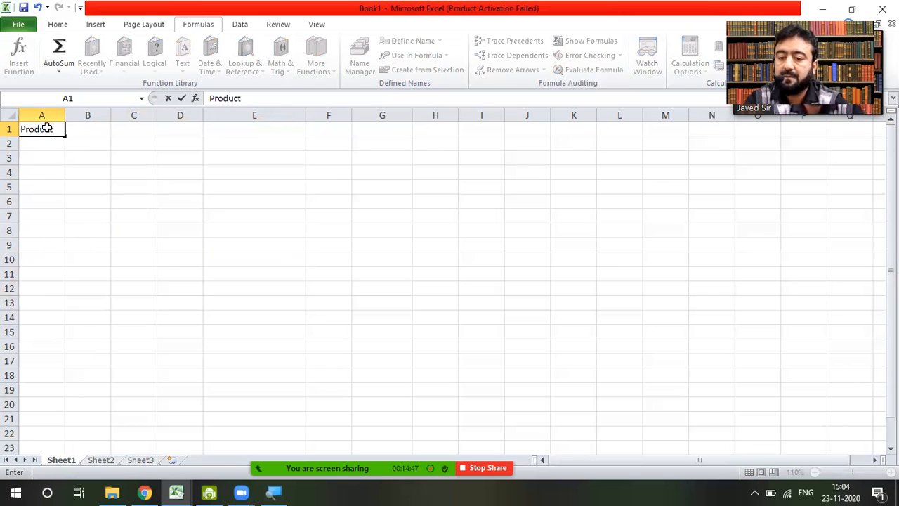
key(Tab)
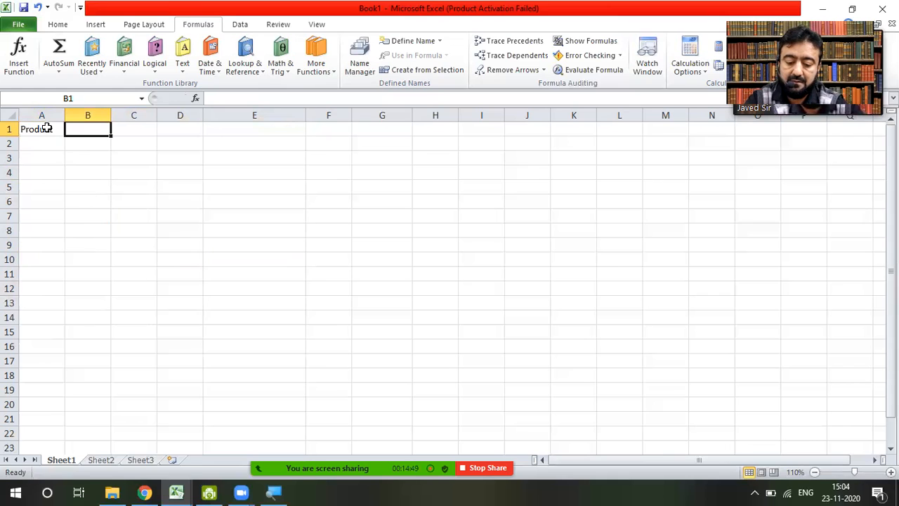
text(Qyt)
key(Tab)
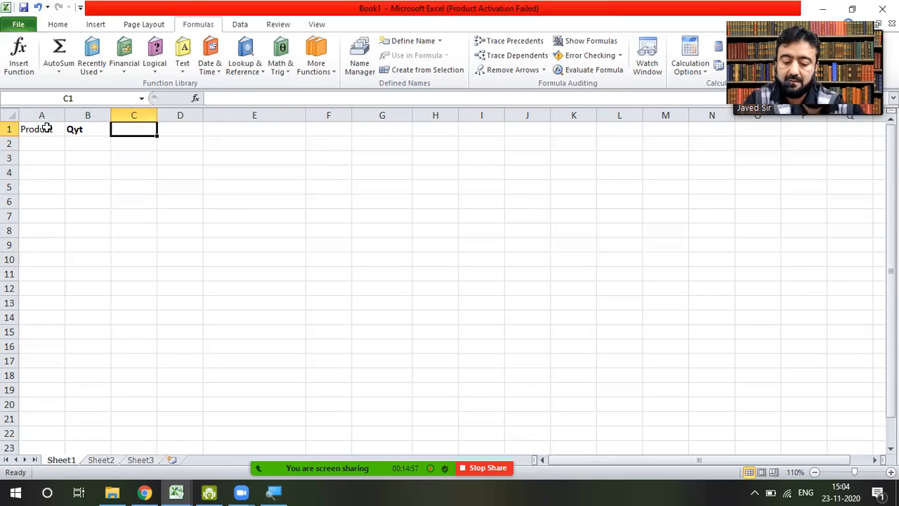
Step: Enter the heading Price Per Unit in C1 and autofit the width of column C
text(Price)
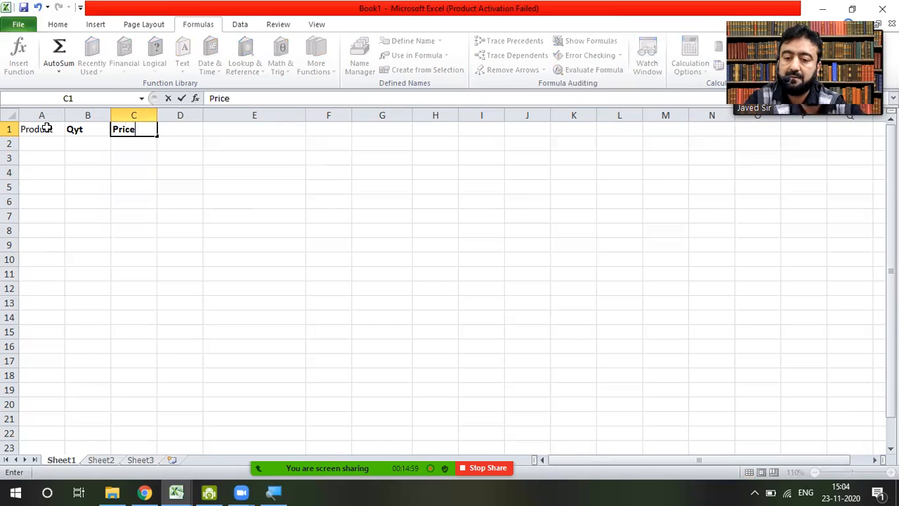
text( Per)
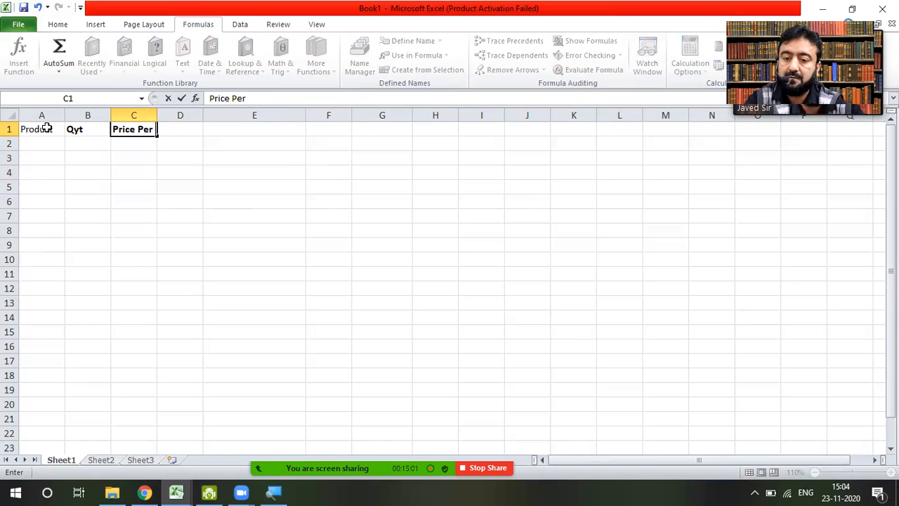
text( Unit)
key(Tab)
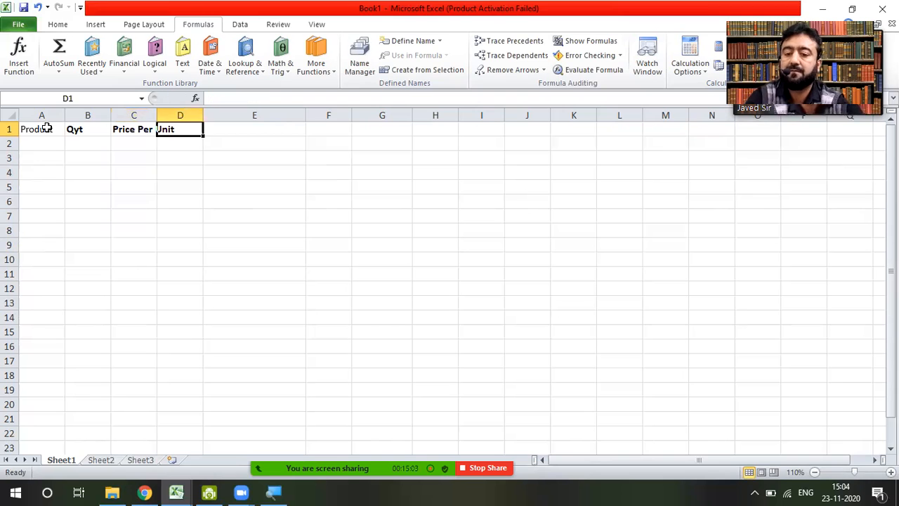
double_click(156, 114)
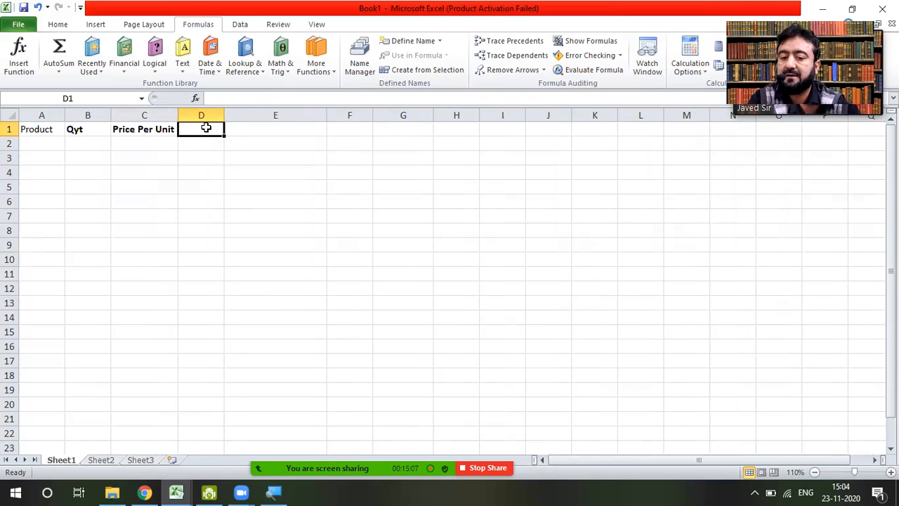
Step: Enter the heading Total Price in D1 and make the Product heading in A1 bold
text(To)
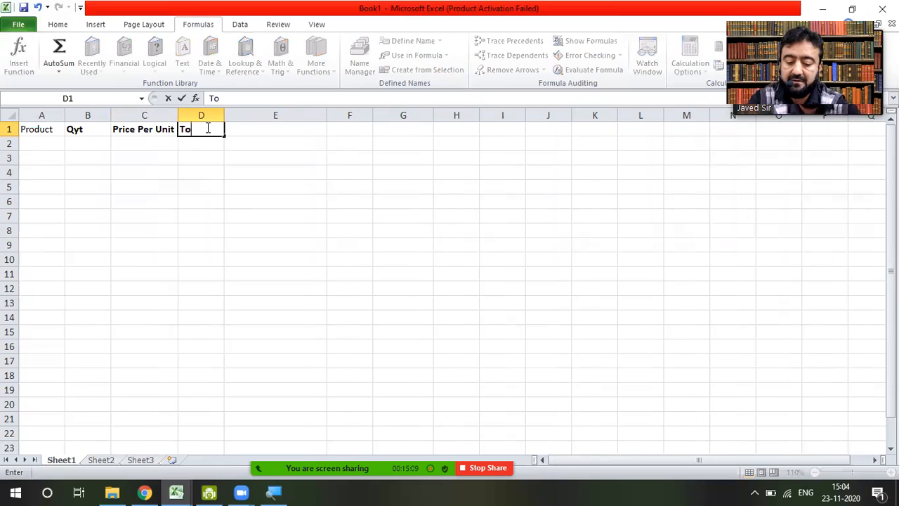
text(tal)
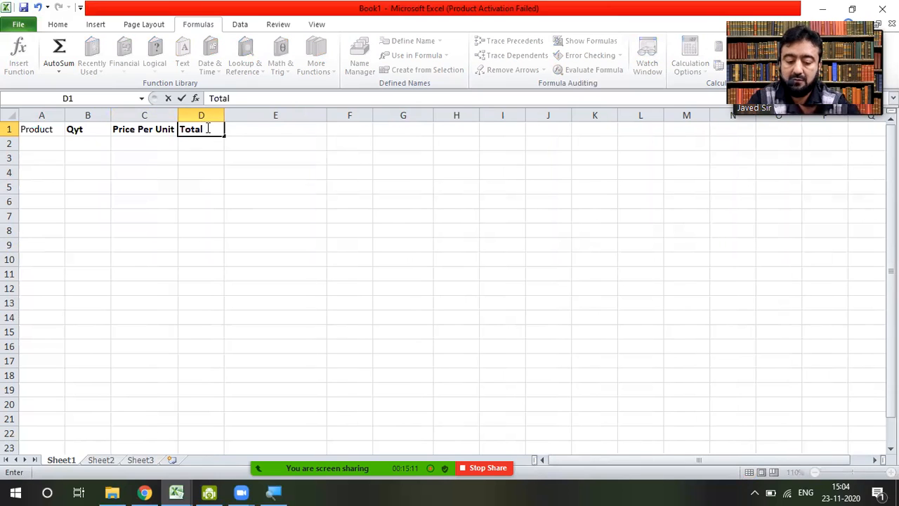
text( Price)
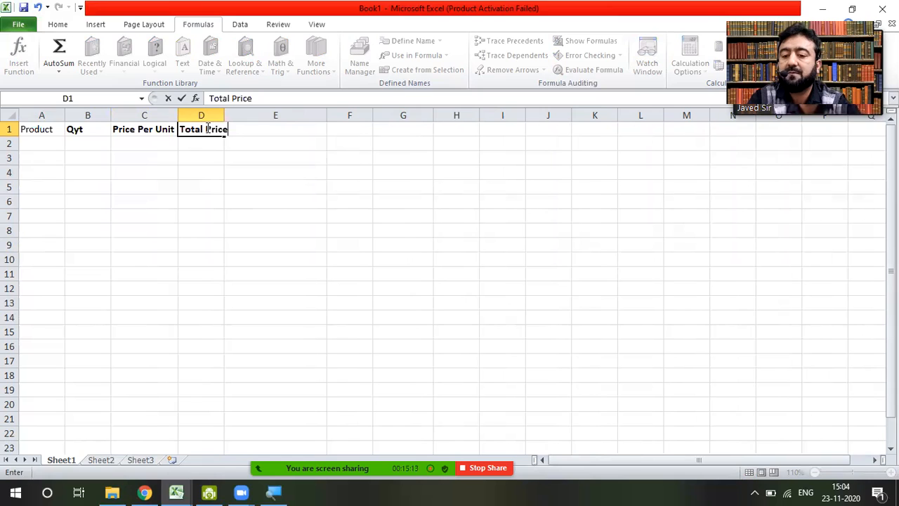
click(39, 129)
key(Return)
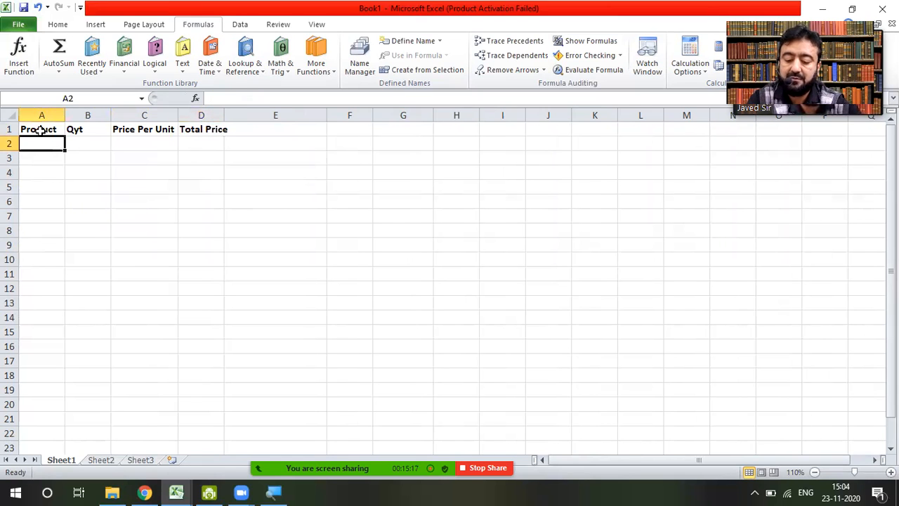
Step: Fill row 2 with the product Car, quantity 3 and price per unit 200000
text(Car)
key(Tab)
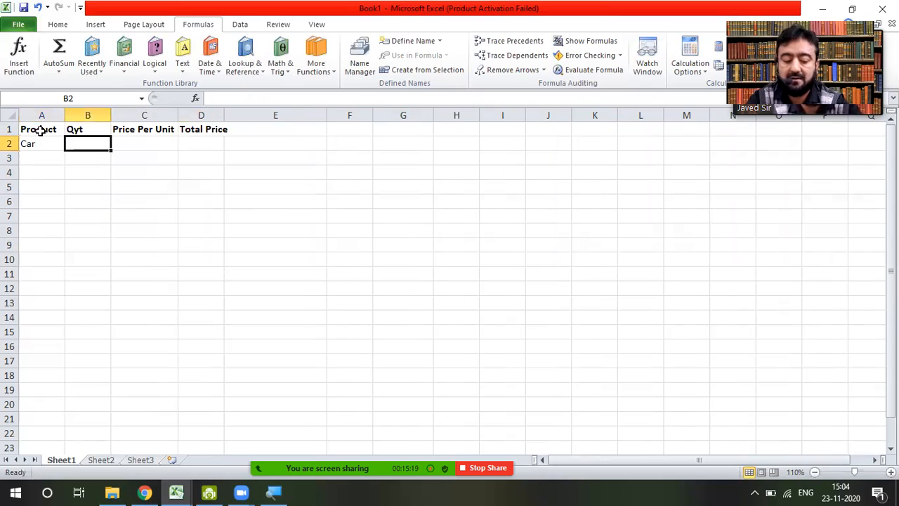
text(3)
key(Tab)
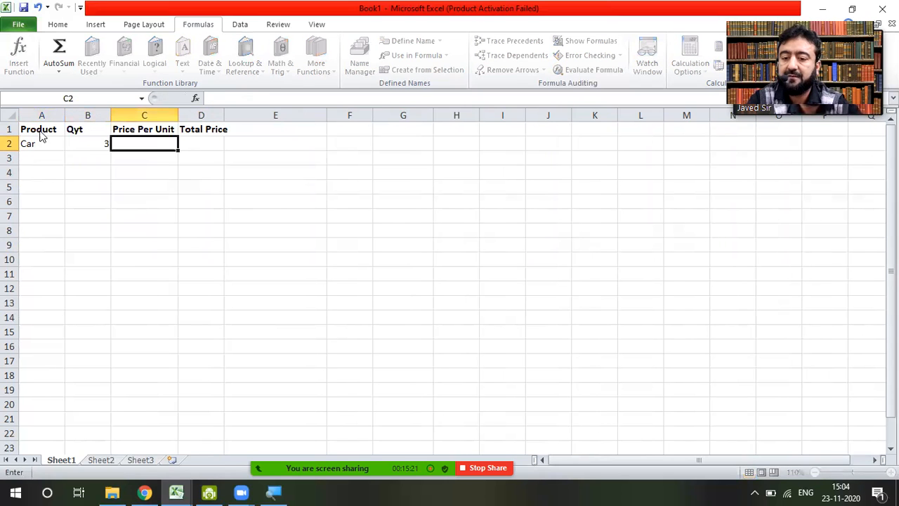
text(2000)
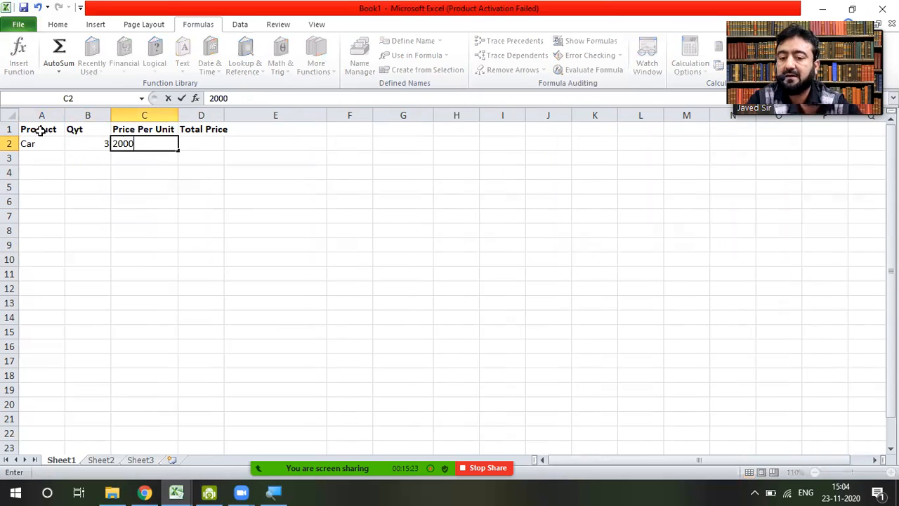
text(00)
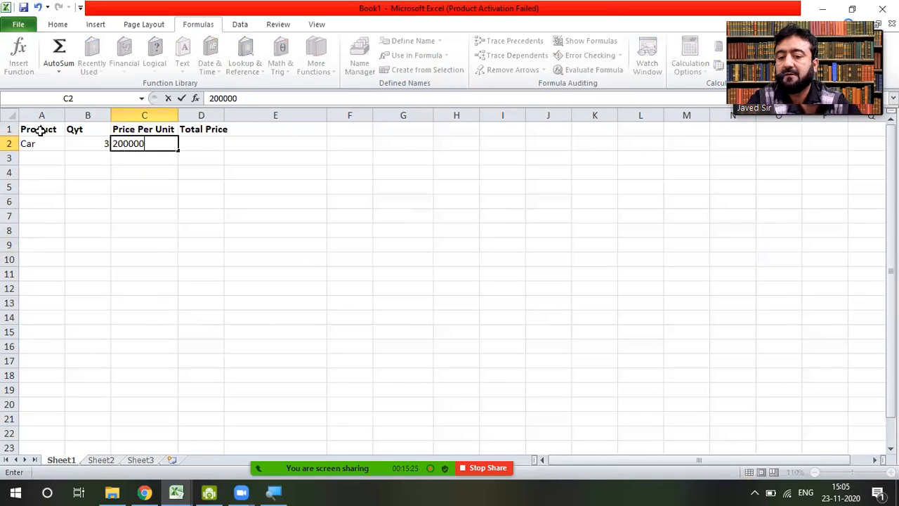
key(Tab)
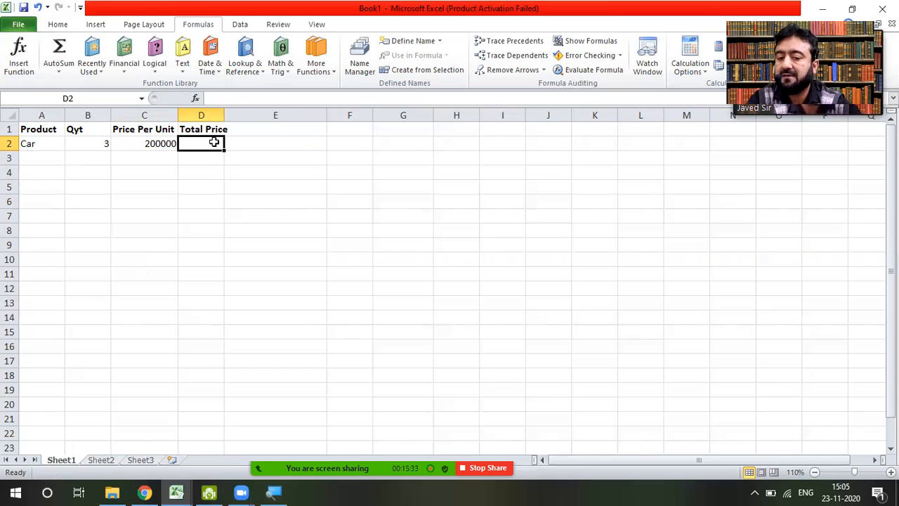
Step: Fill row 3 with the product Bike, quantity 10 and price per unit 50000
click(47, 154)
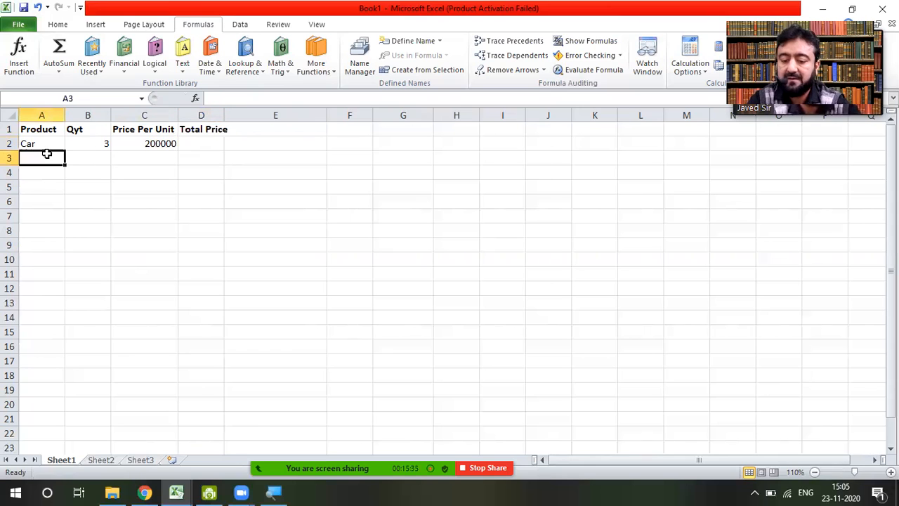
text(Bike)
key(Tab)
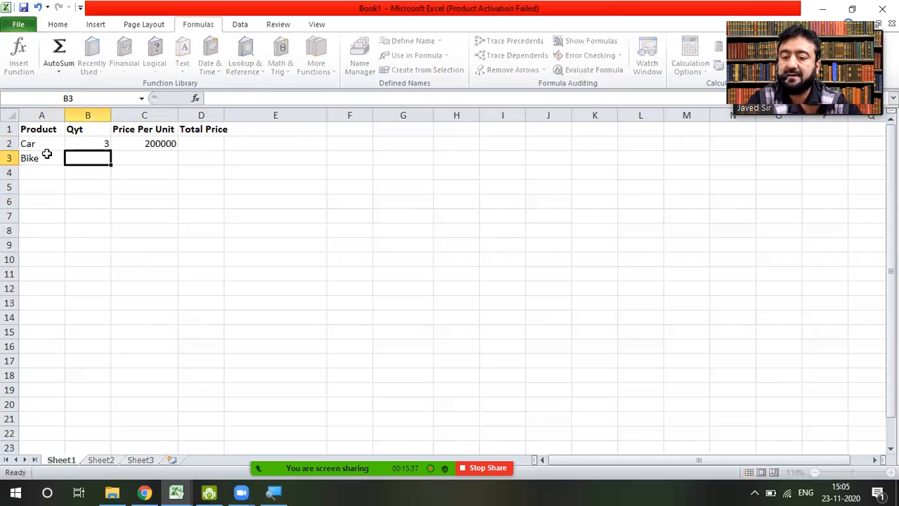
text(10)
key(Tab)
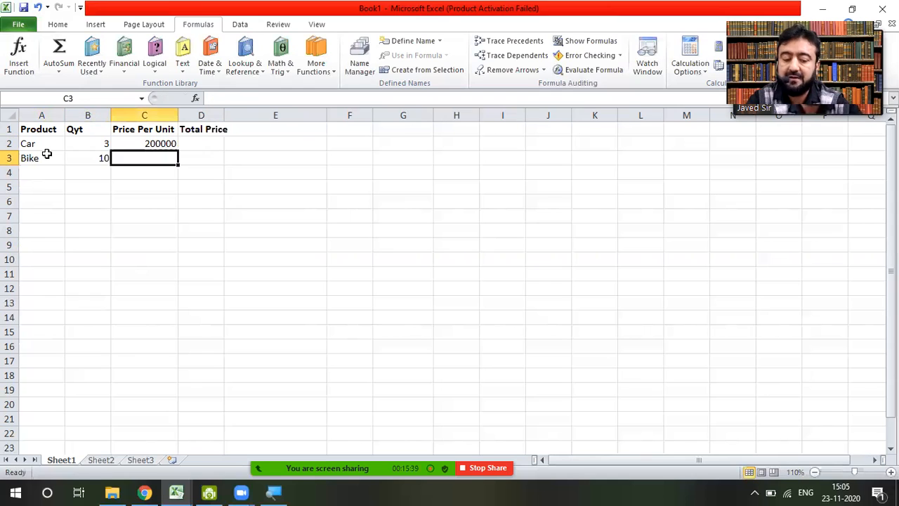
text(50001)
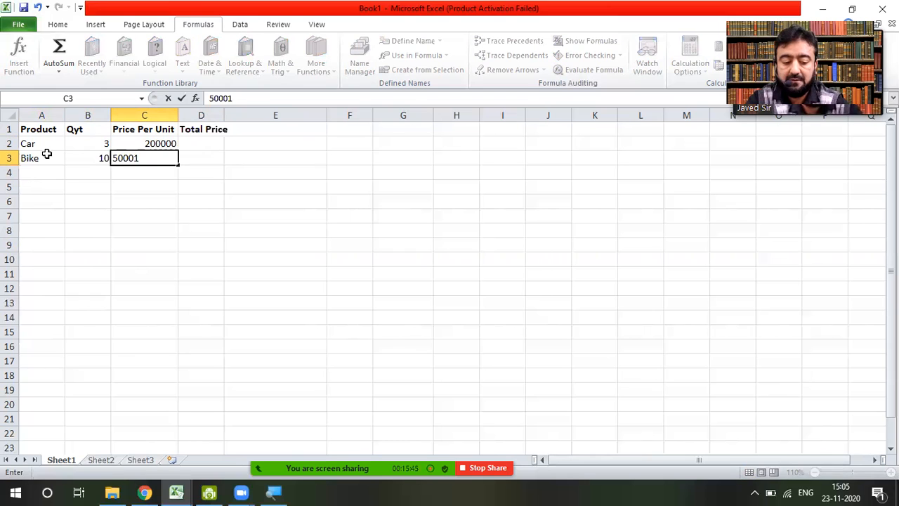
key(Tab)
Step: Fill row 4 with the product Mobile, quantity 100 and price per unit 5000
key(Down)
key(Left)
key(Left)
key(Left)
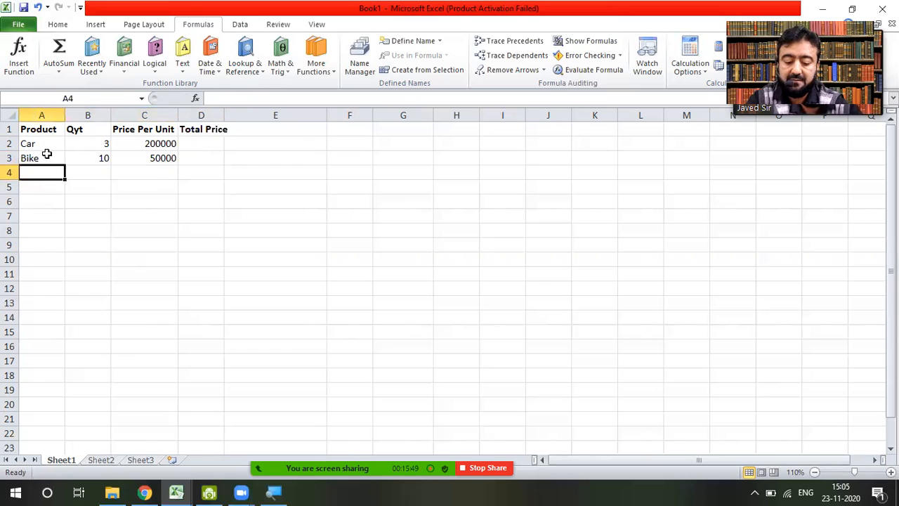
text(Mobile)
key(Tab)
text(100)
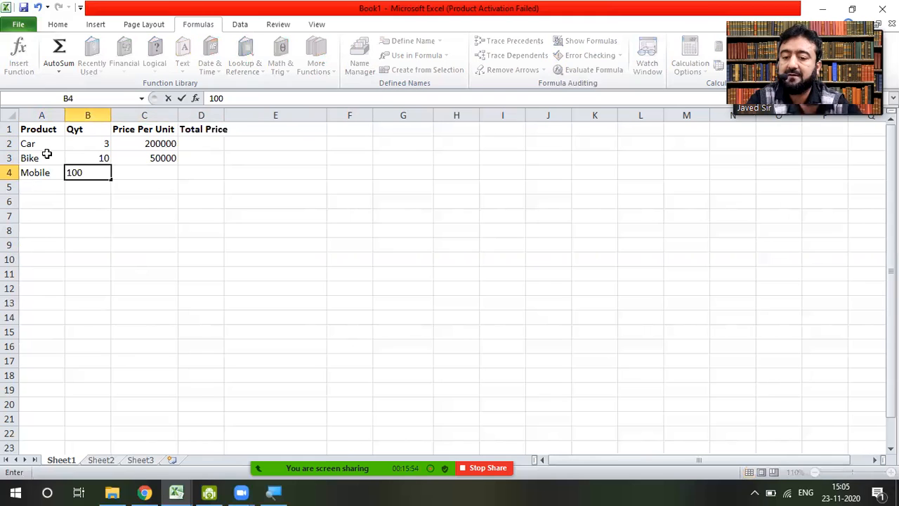
key(Tab)
text(5000)
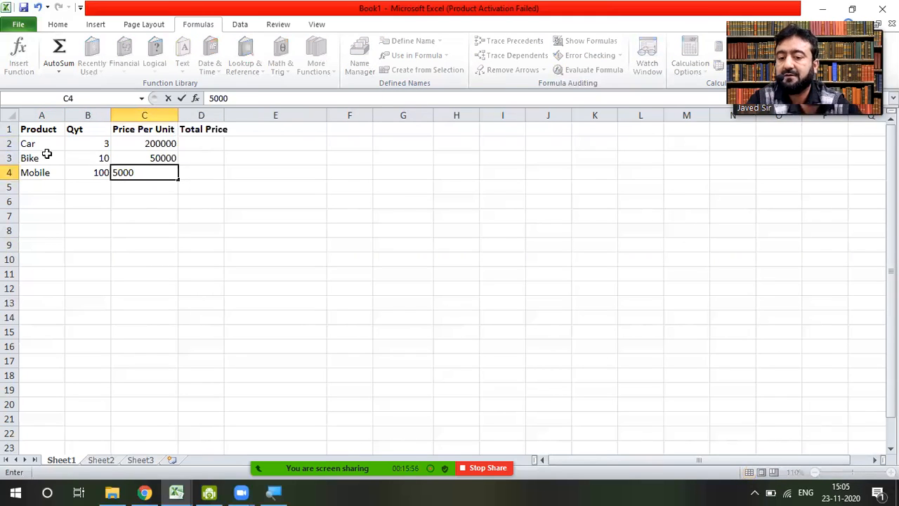
key(Tab)
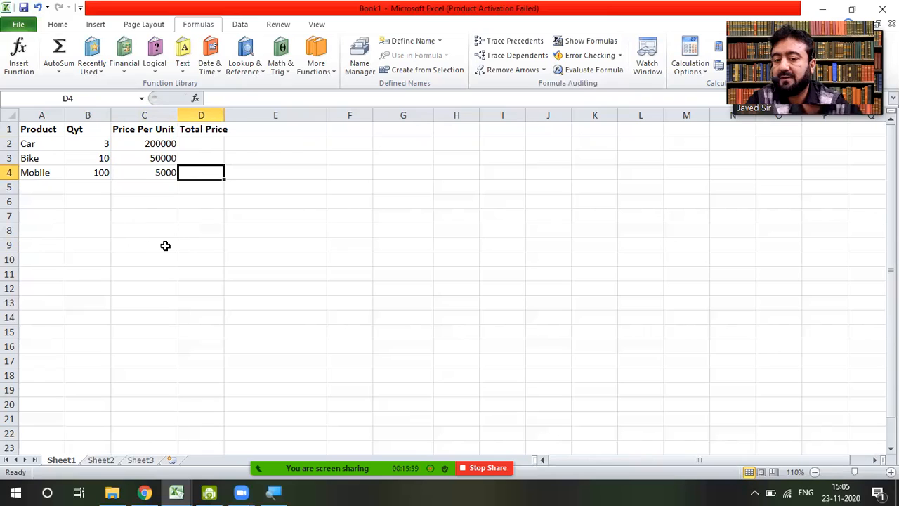
Step: Fill row 5 with the product Memory Card, quantity 100 and price per unit 550
click(24, 189)
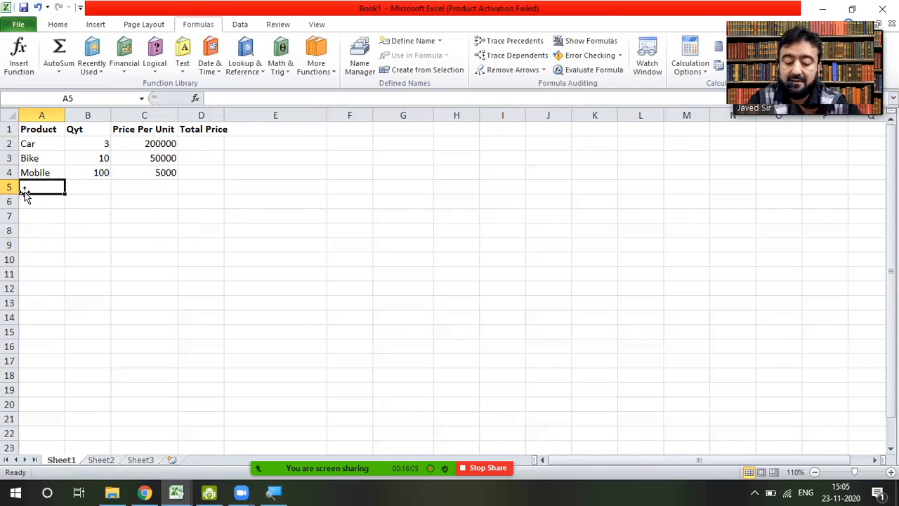
text(Memory Card)
key(Tab)
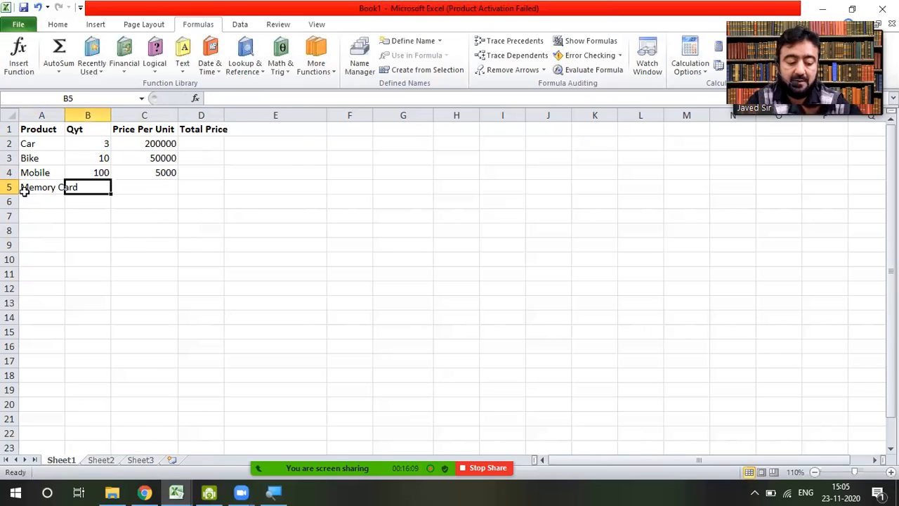
text(100)
key(Tab)
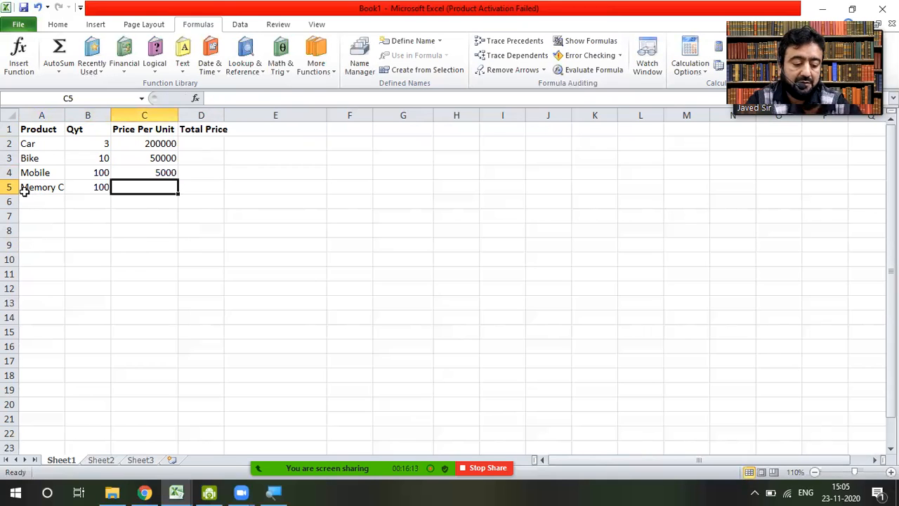
text(5)
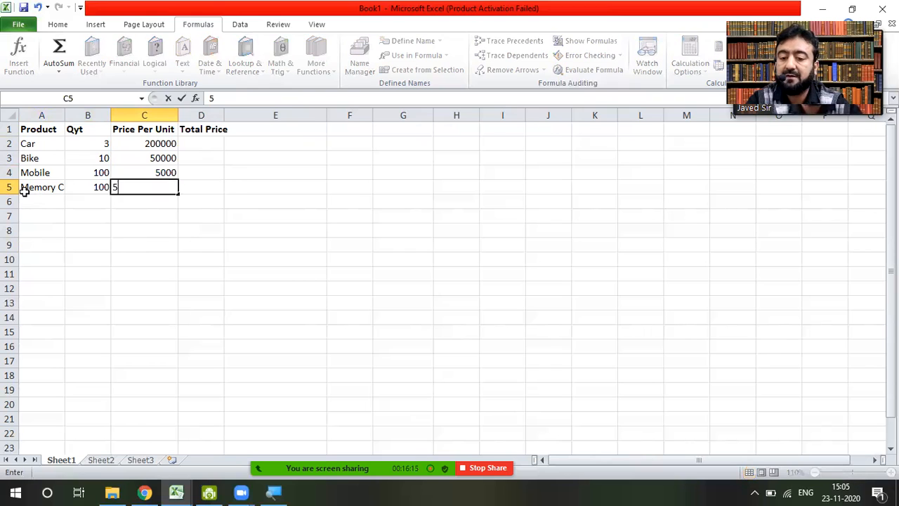
text(50)
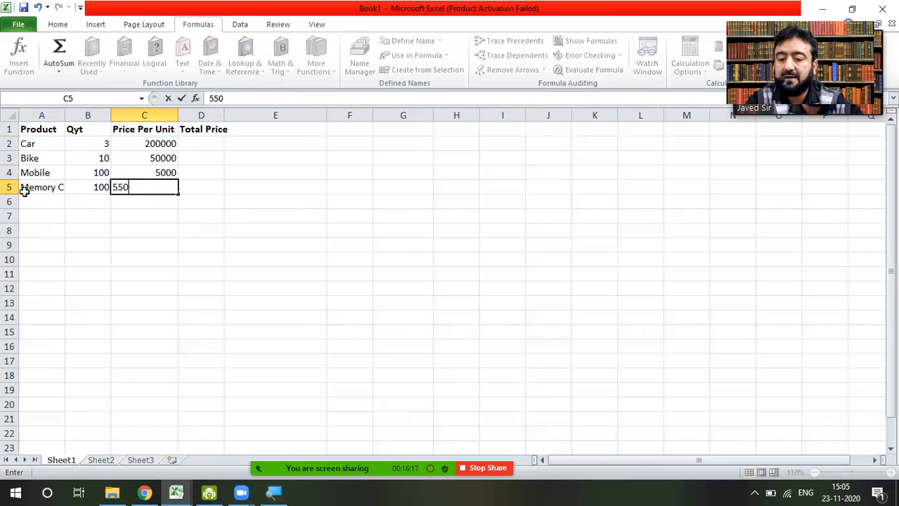
key(Tab)
key(Left)
Step: Autofit the widths of column A and column D to their contents
click(26, 195)
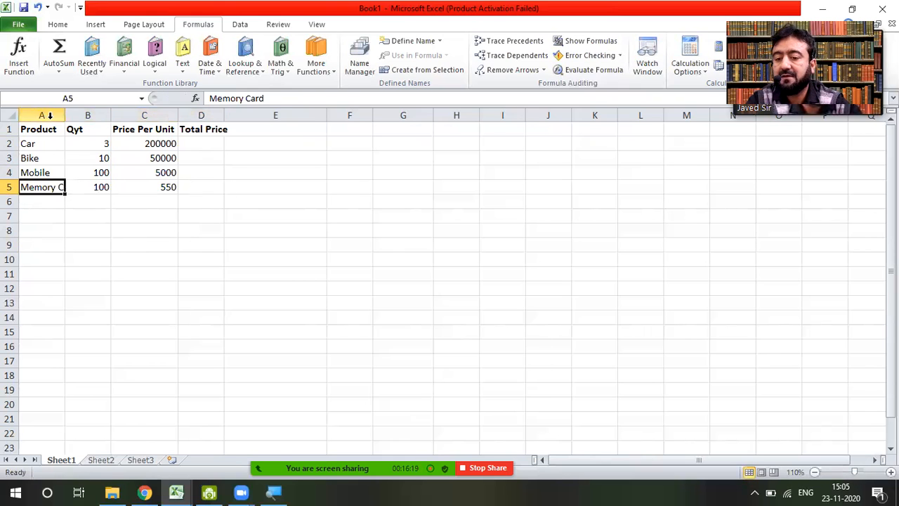
double_click(65, 115)
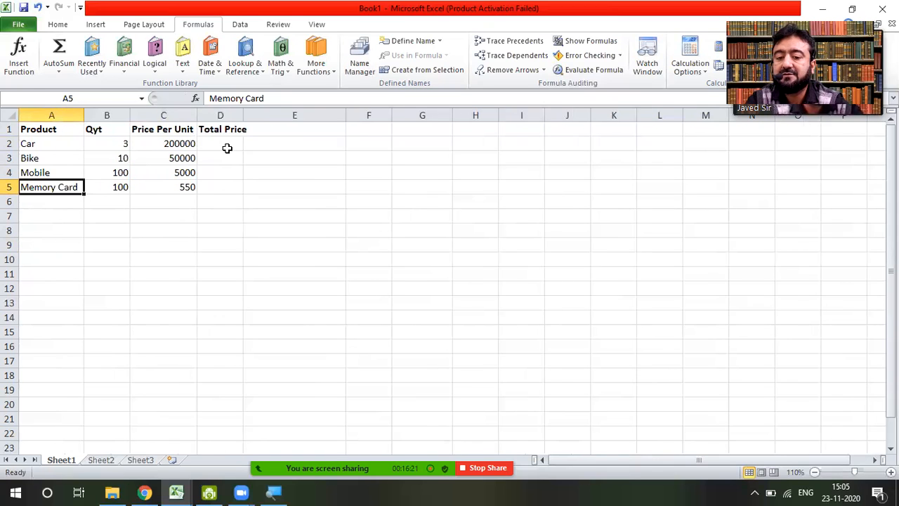
click(229, 145)
double_click(245, 111)
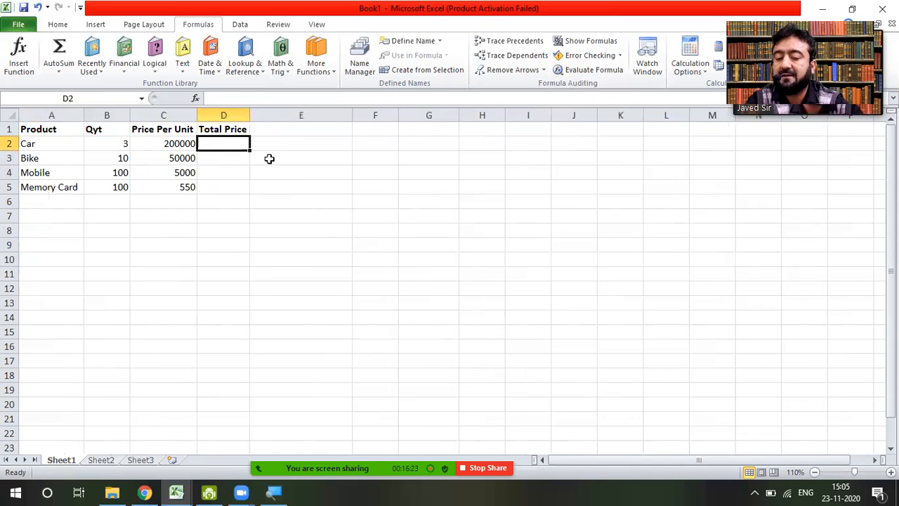
Step: Calculate the Car's total price in D2 with the formula =C2*B2 and reselect the cell to show its formula
click(164, 144)
click(120, 143)
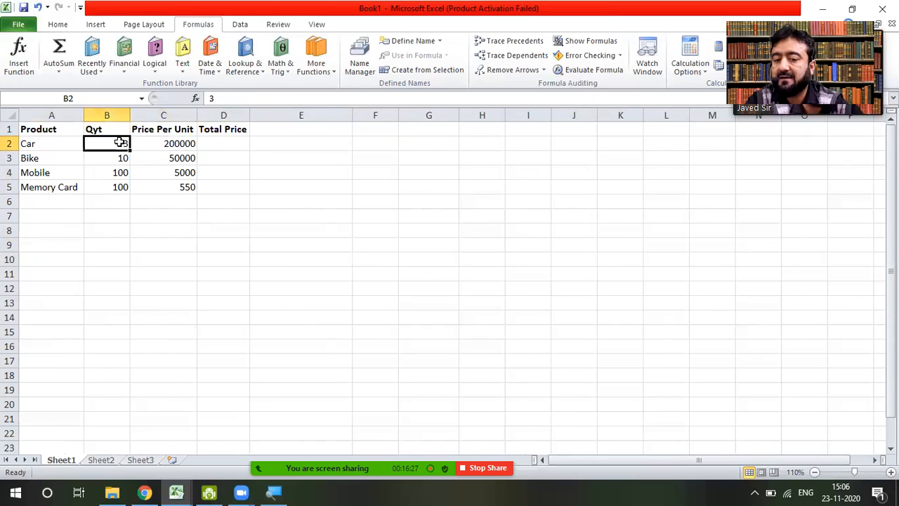
click(209, 143)
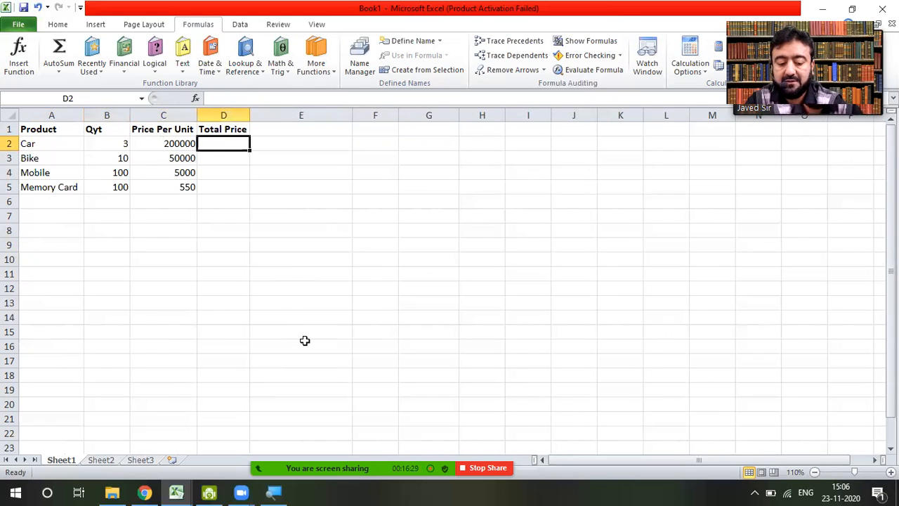
text(=)
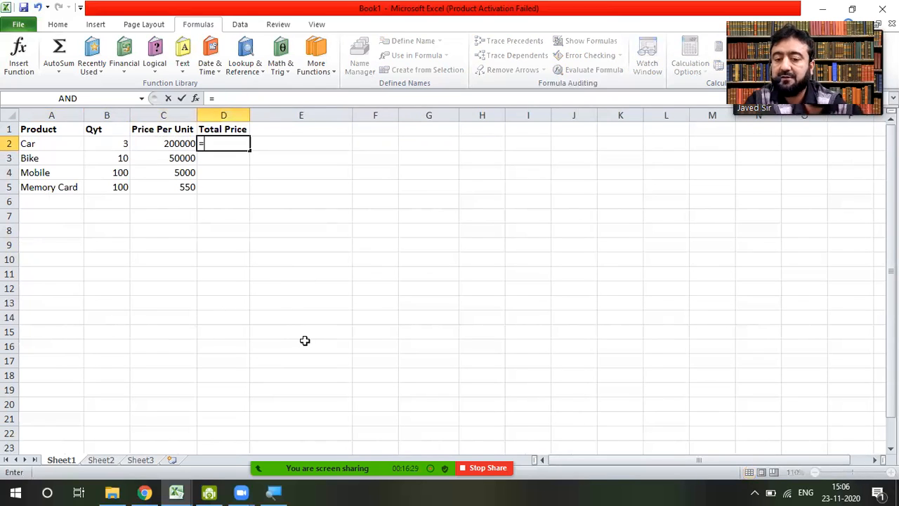
click(170, 143)
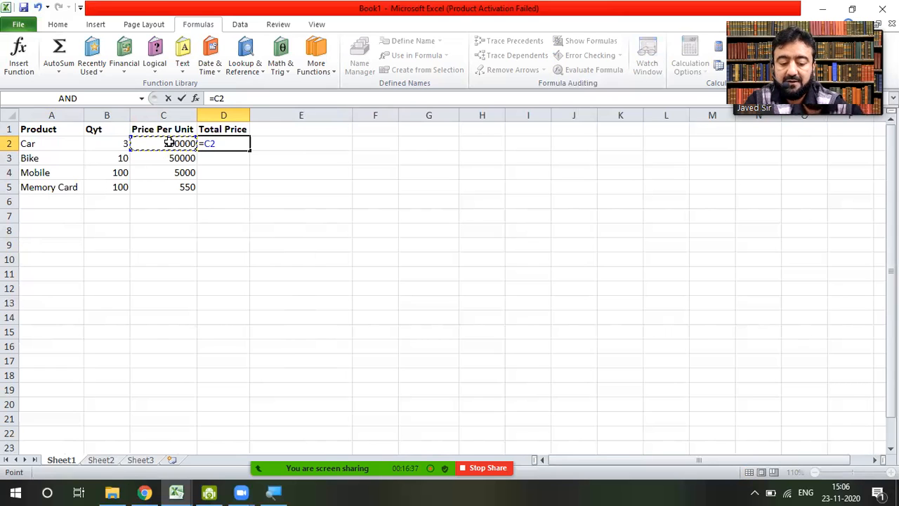
text(*)
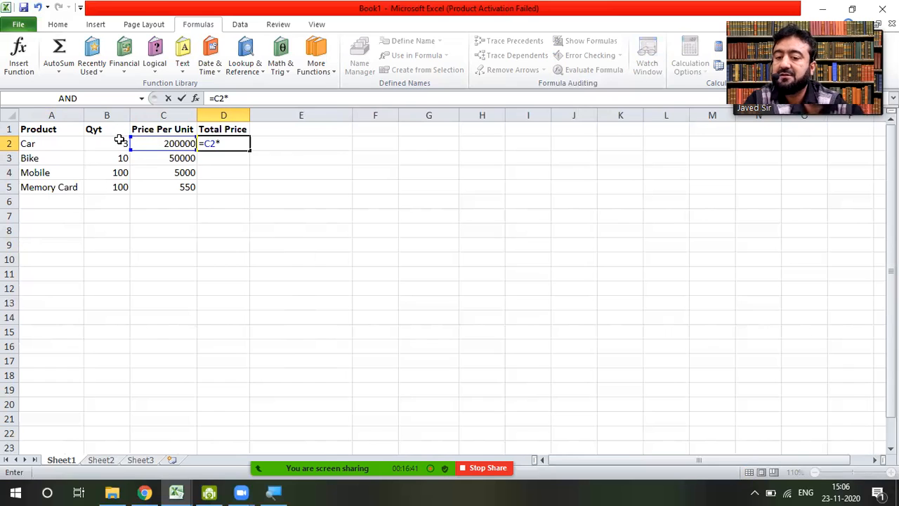
click(109, 143)
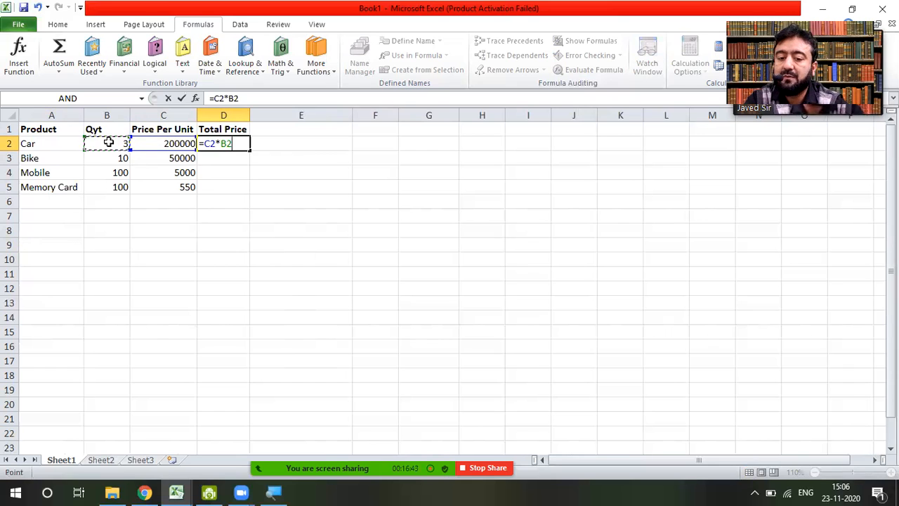
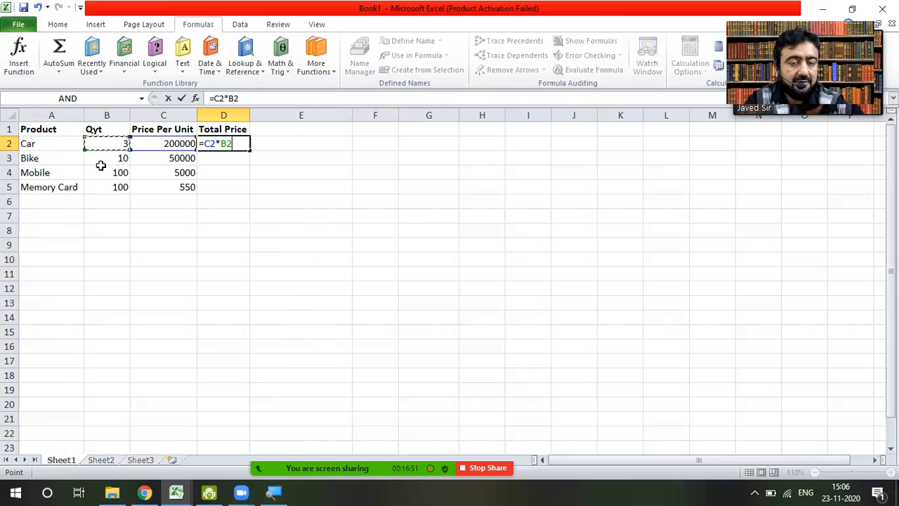
key(Return)
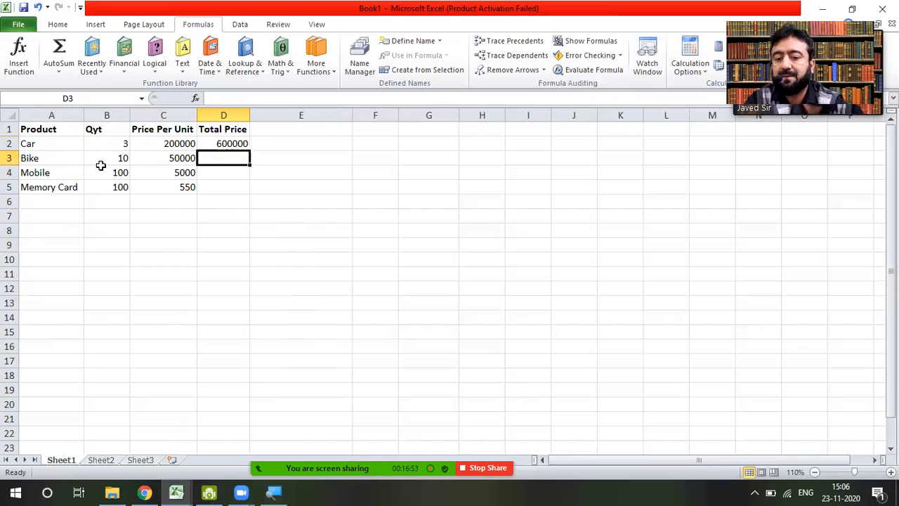
click(234, 145)
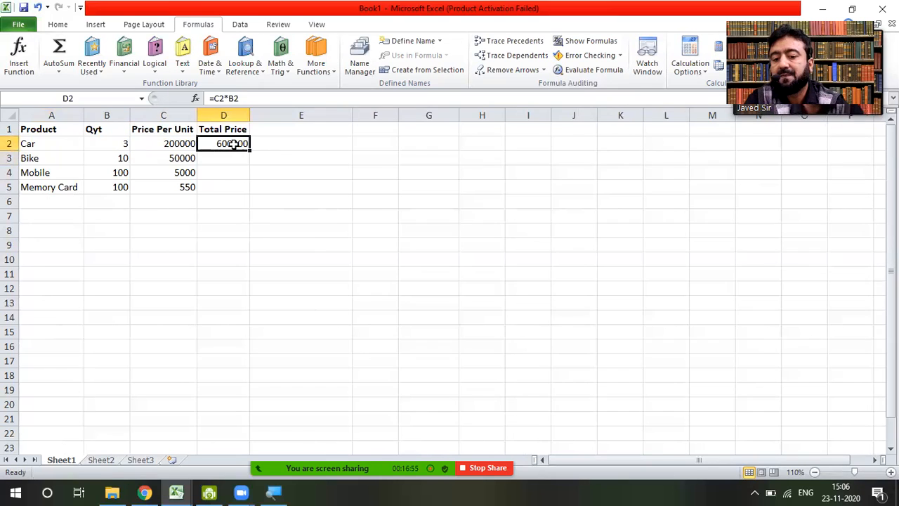
Step: Enter the note Formulae Copy in G5 and make it bold
click(409, 186)
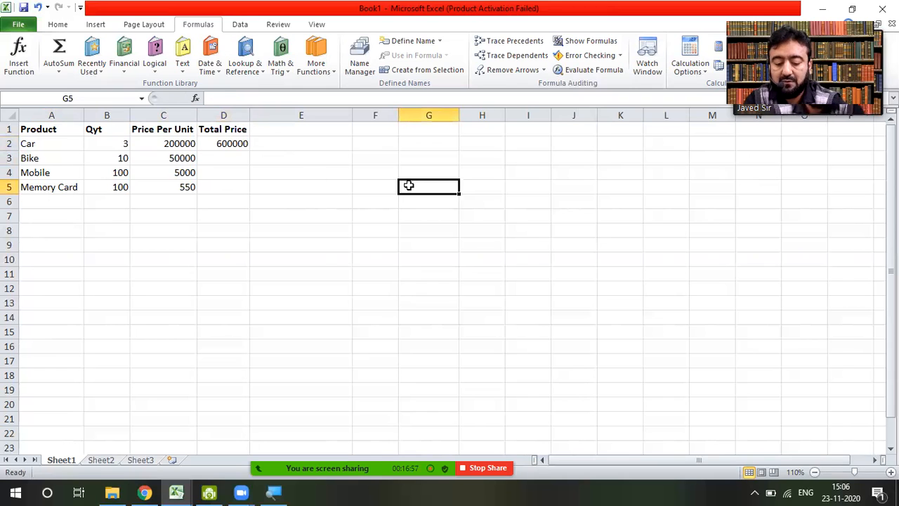
text(Formul)
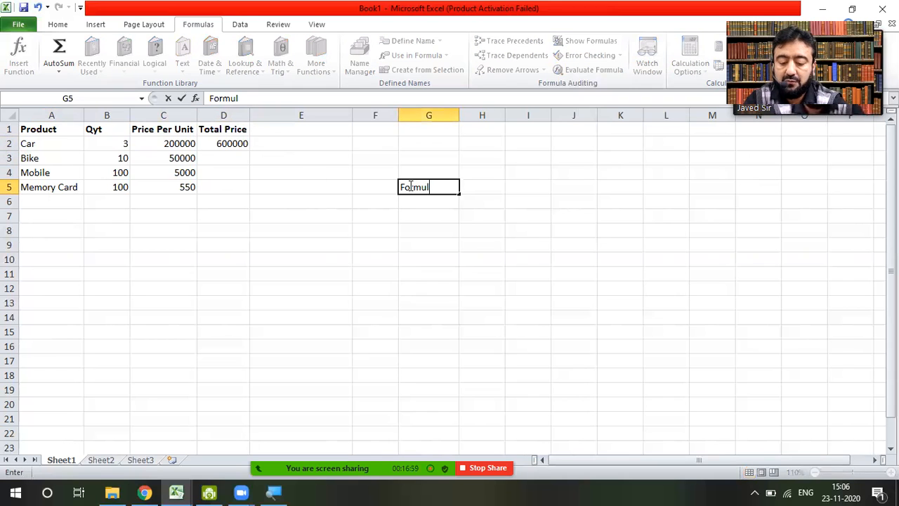
text(ae Copy)
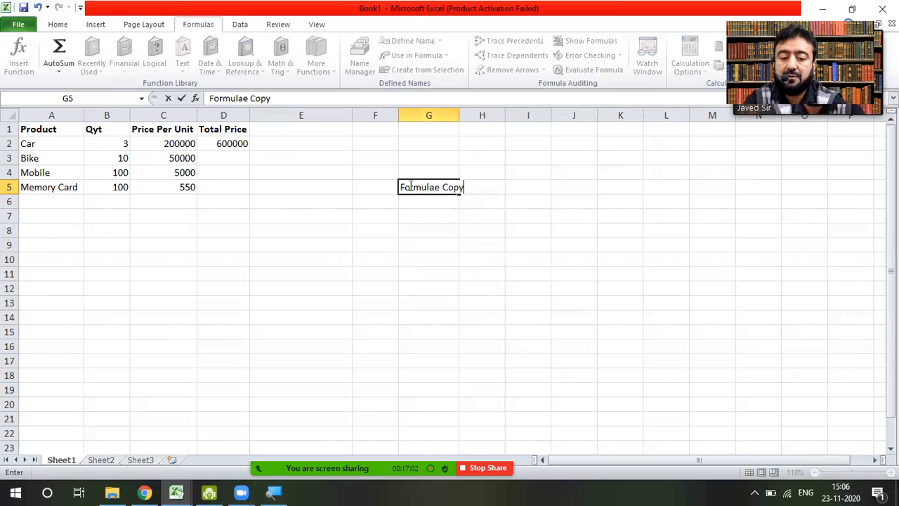
key(Return)
click(409, 186)
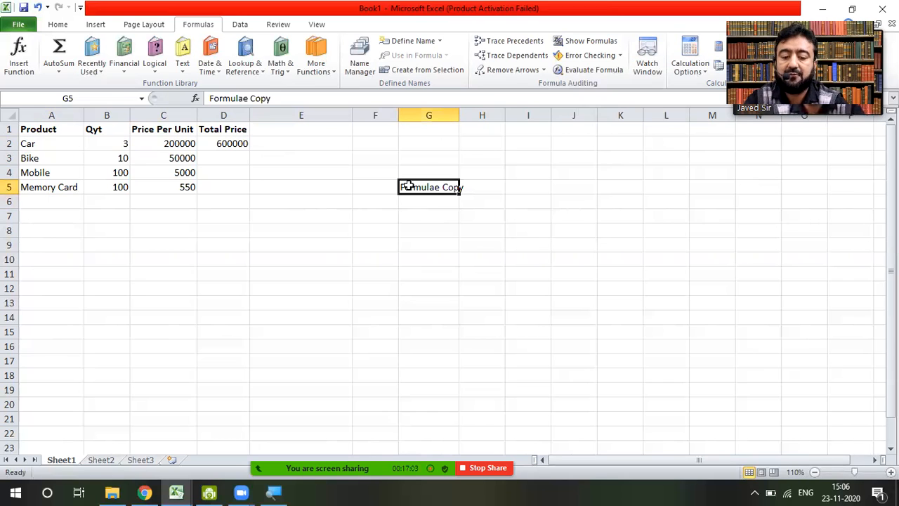
key(ctrl+b)
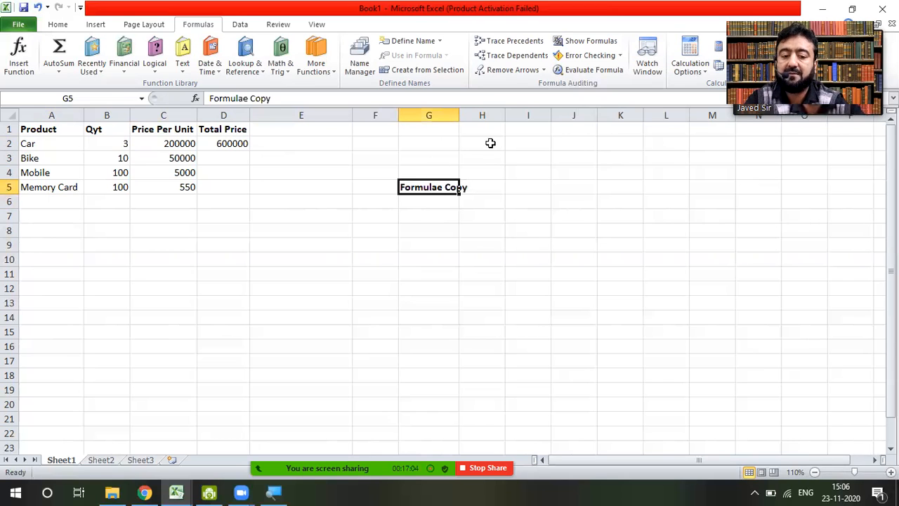
Step: Autofit the width of column G and copy the Total Price formula from D2 down through D5
double_click(458, 116)
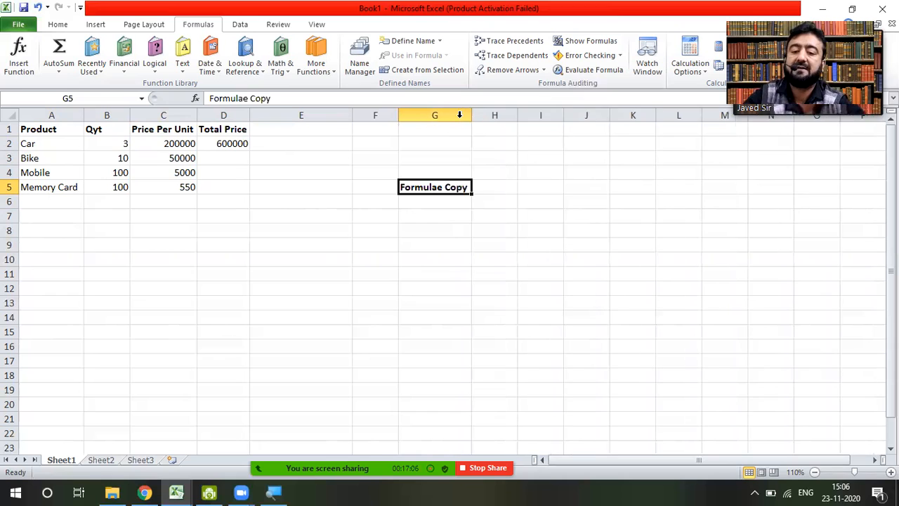
click(243, 144)
drag(249, 150, 243, 194)
click(156, 160)
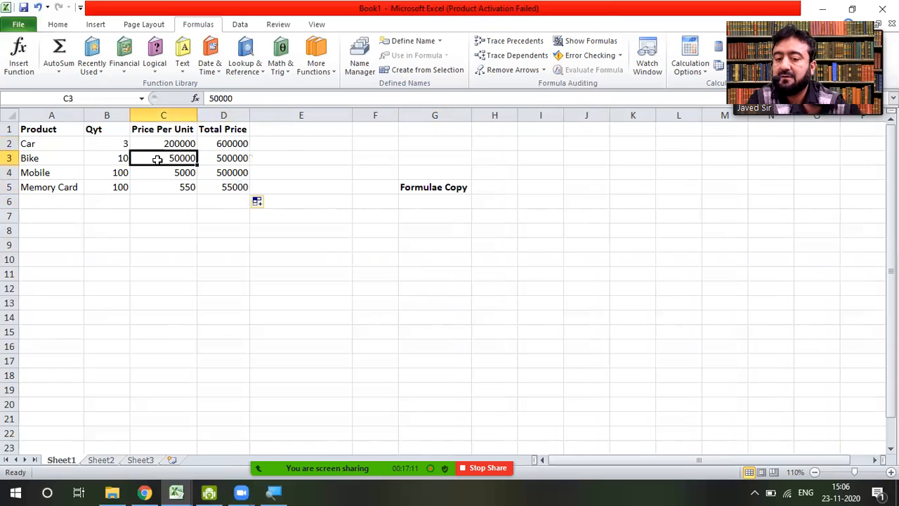
click(189, 174)
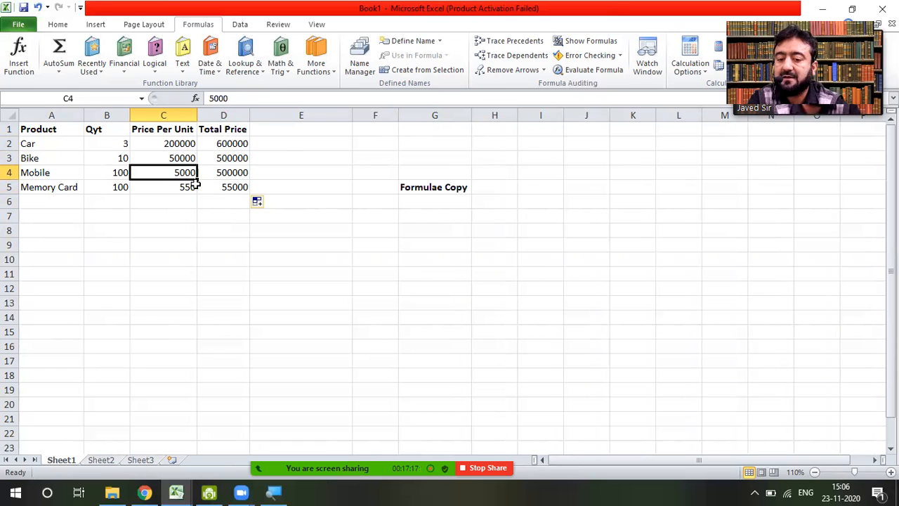
Step: Set the prices per unit in C2:C5 to 20, 50, 40 and 2
click(184, 144)
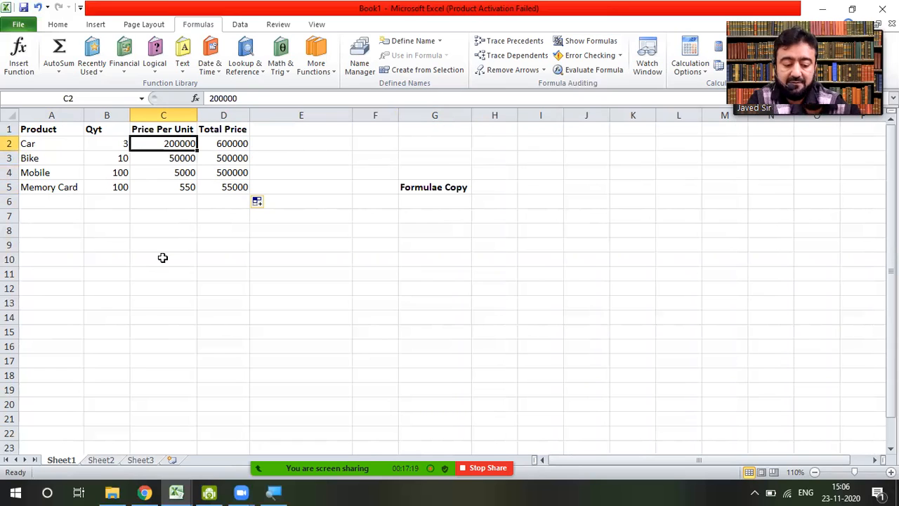
text(20)
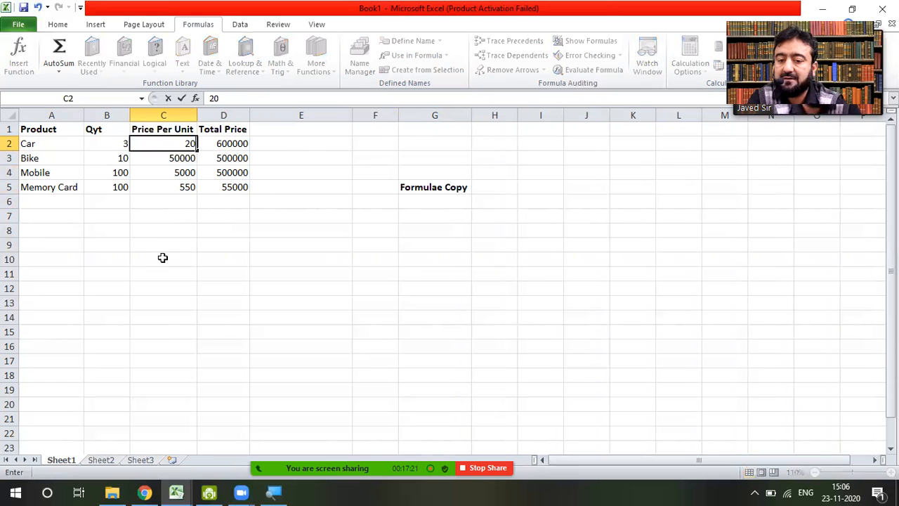
key(Return)
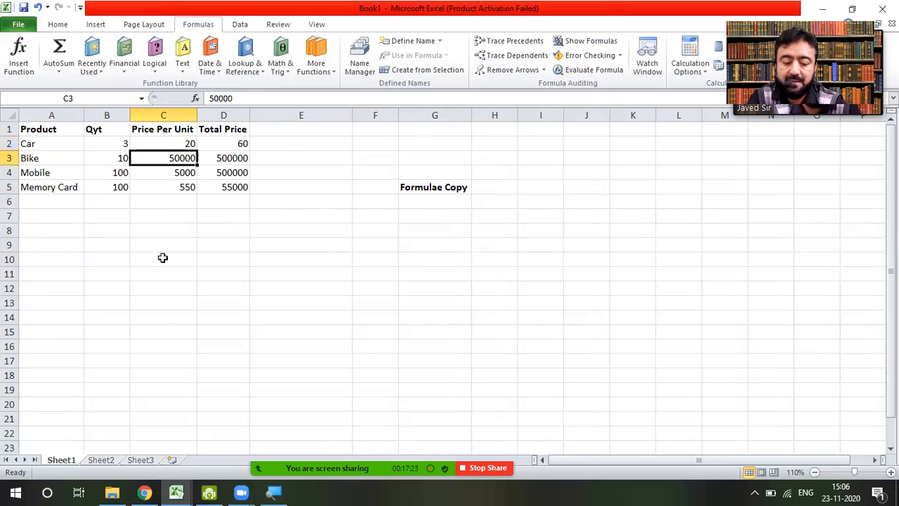
text(50)
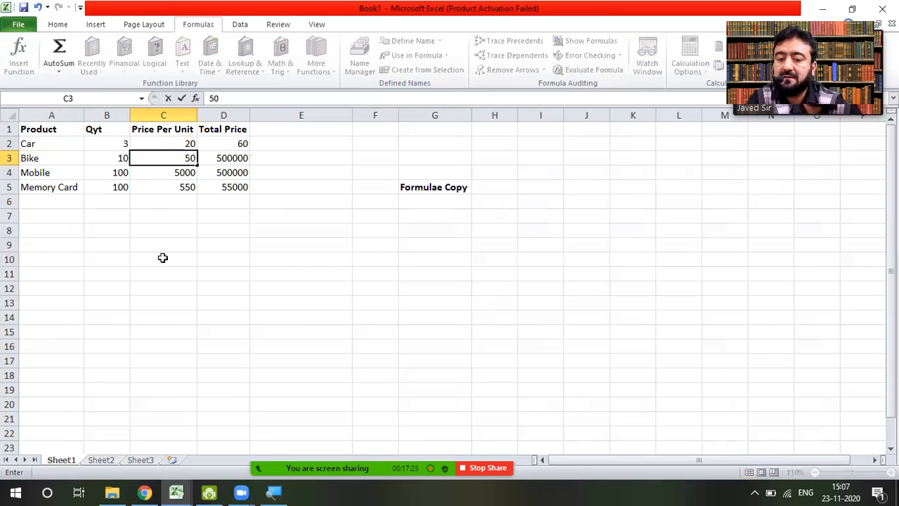
key(Return)
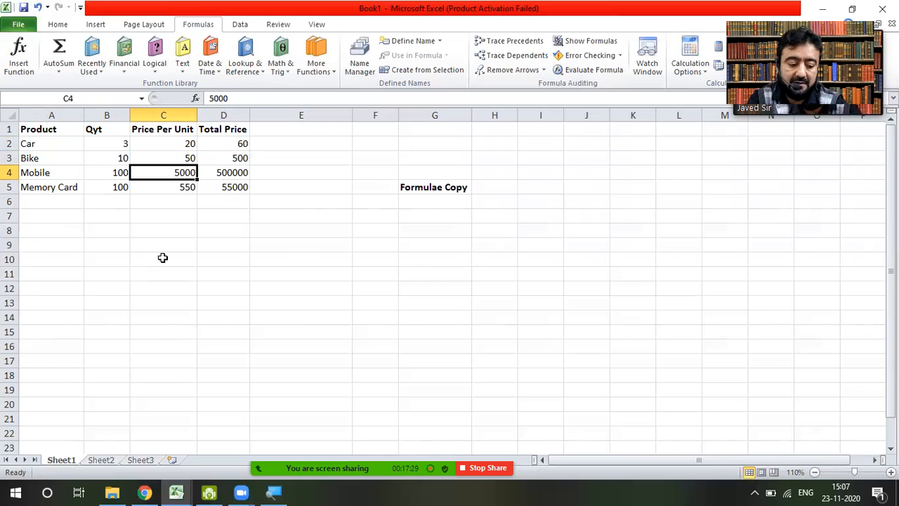
text(40)
key(Return)
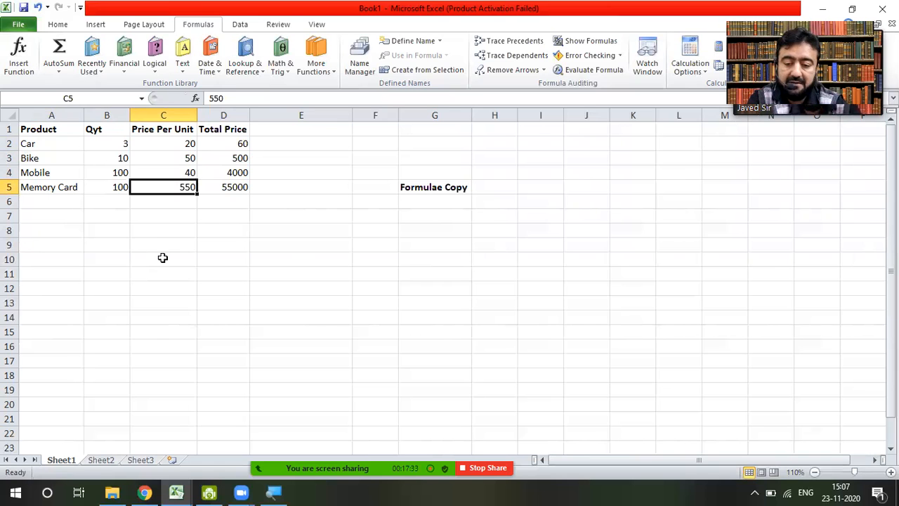
text(2)
key(Return)
Step: Examine the Total Price formulas in D2 and D3 to compare their cell references
key(Up)
key(Up)
key(Up)
key(Up)
key(Right)
key(Right)
key(Left)
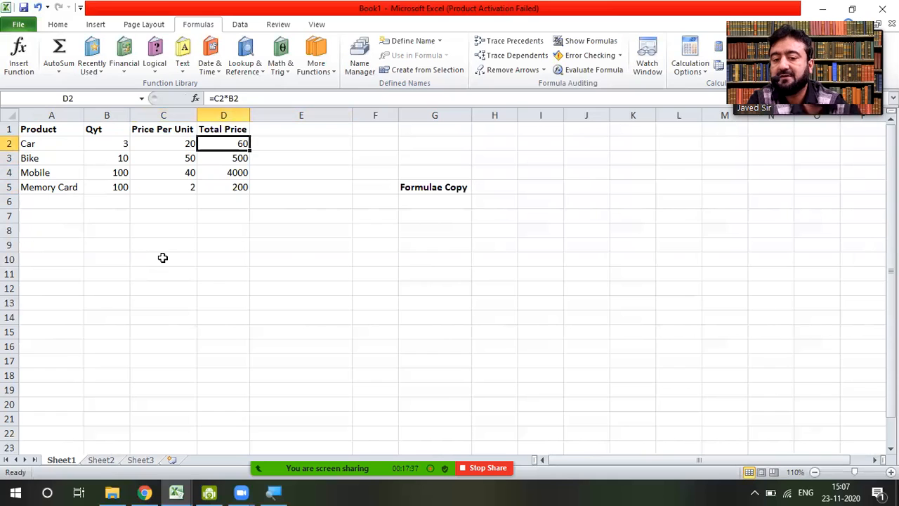
click(237, 158)
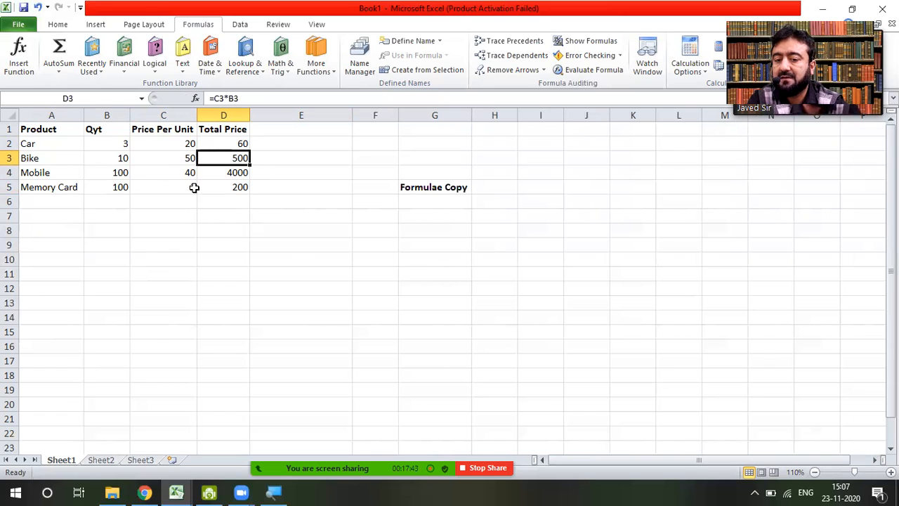
Step: Enter the label Grand Total in C6 and make it bold
click(174, 203)
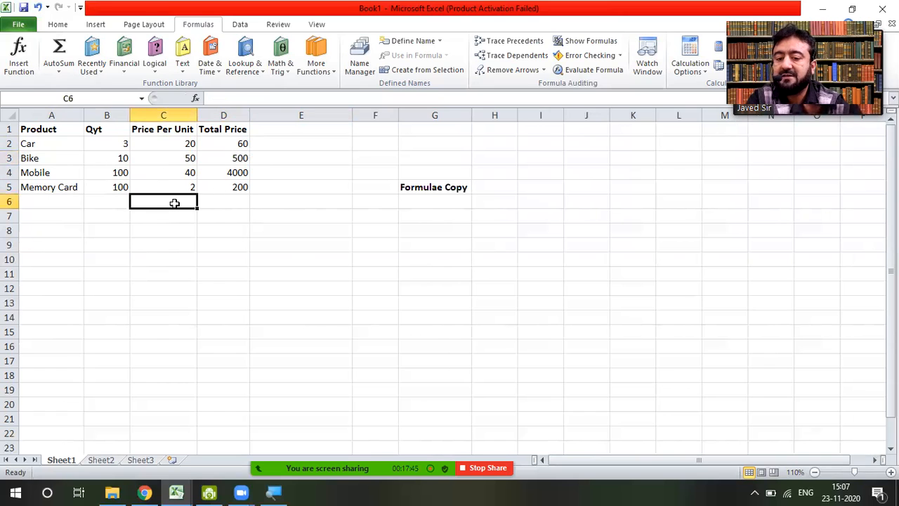
text(Grand)
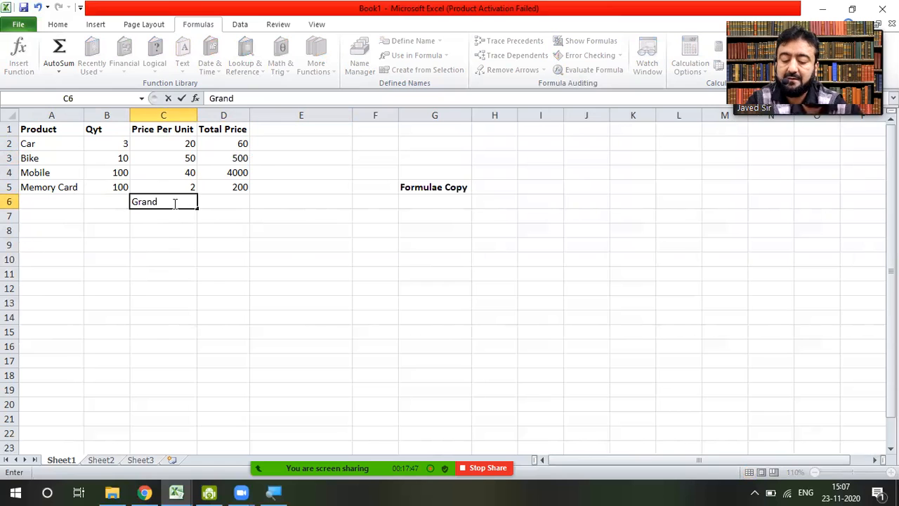
text( Total)
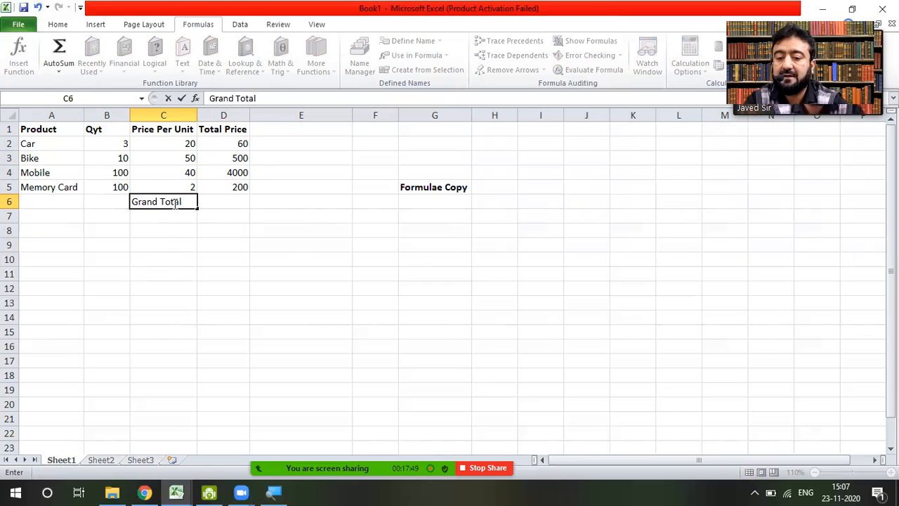
key(ctrl+Return)
key(ctrl+b)
Step: Calculate the grand total in D6 with a SUM formula over the range D2:D5
key(Right)
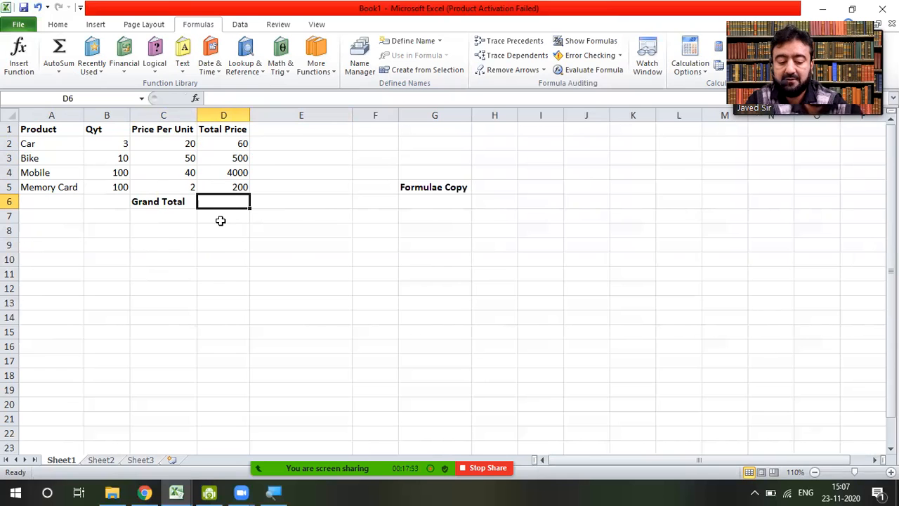
text(=)
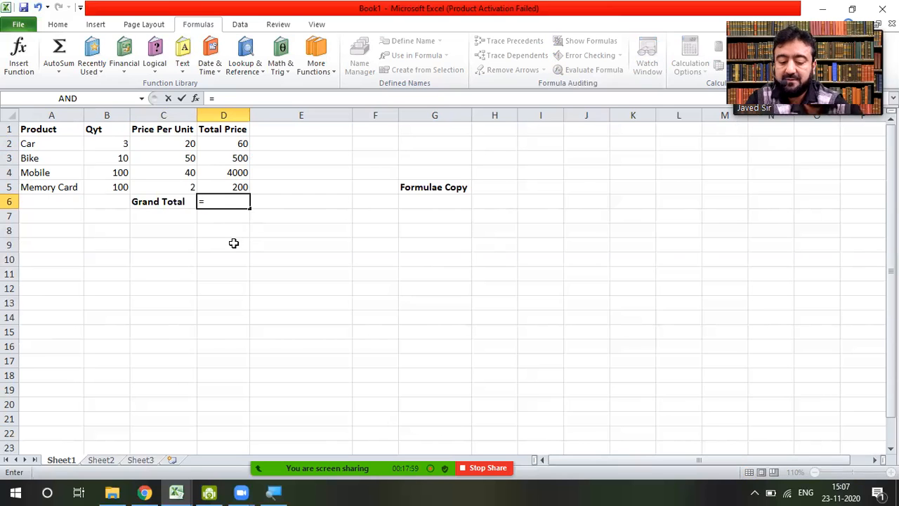
text(sum()
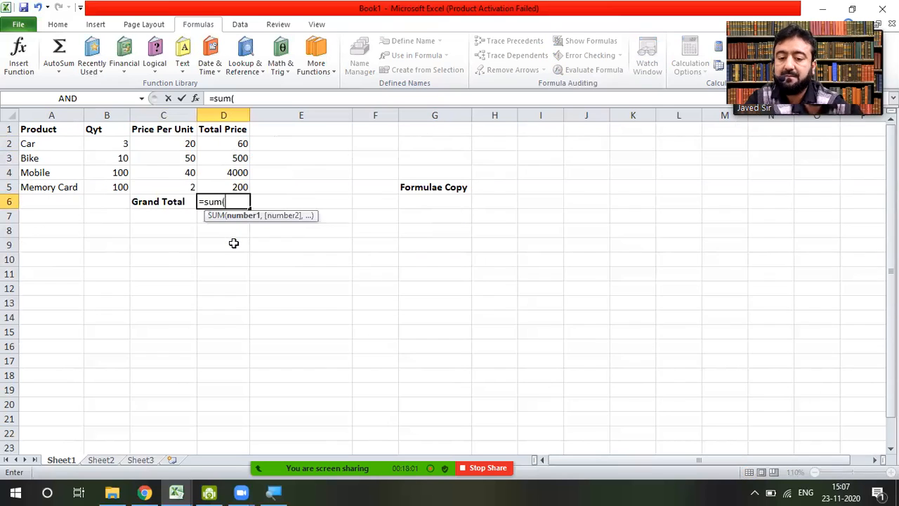
click(229, 142)
drag(229, 143, 229, 185)
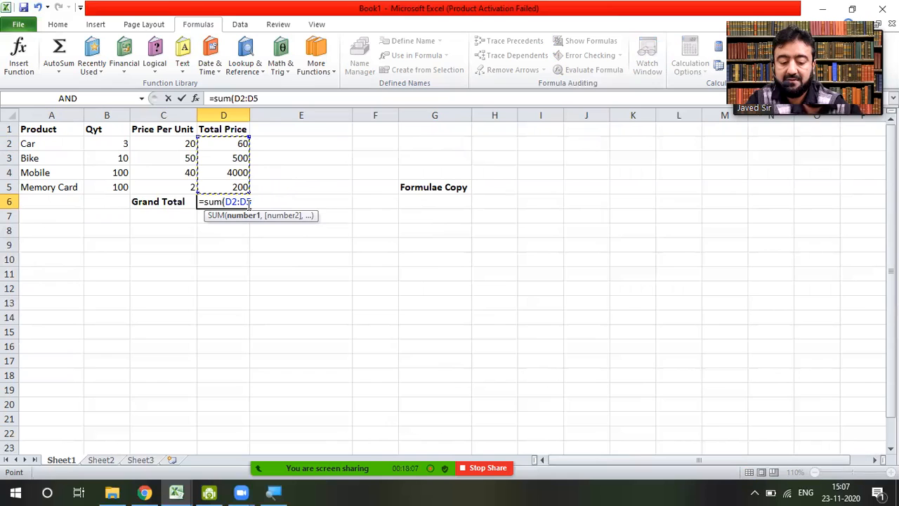
text())
key(Return)
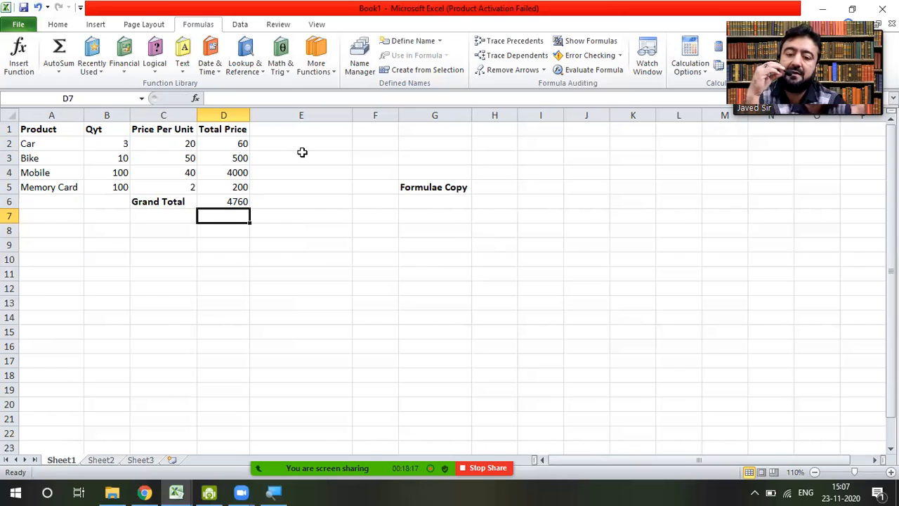
Step: Add the column header Sale in E1 and enter 22 as the Car's sale price in E2
click(314, 128)
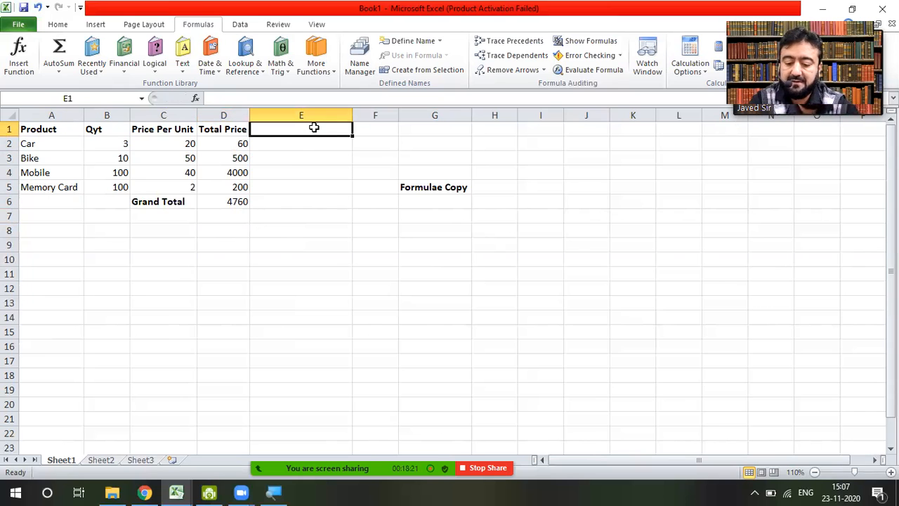
text(Sale)
key(Return)
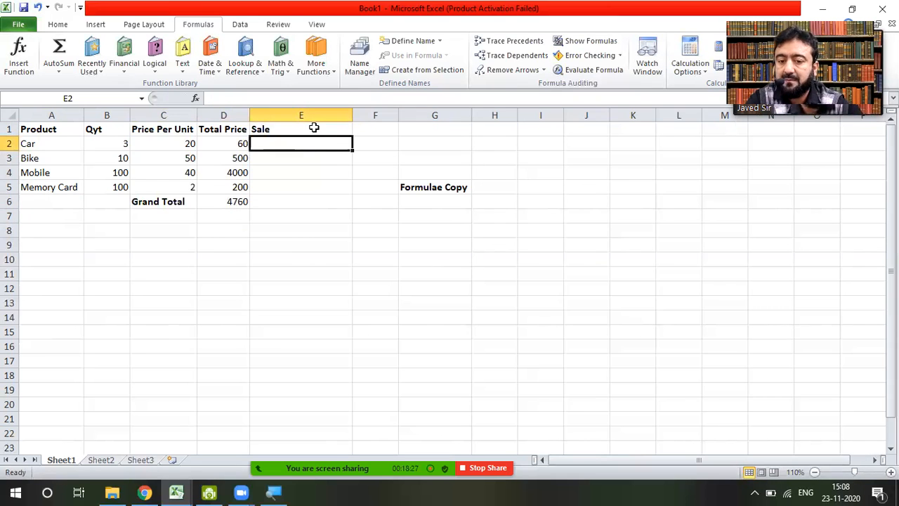
text(18)
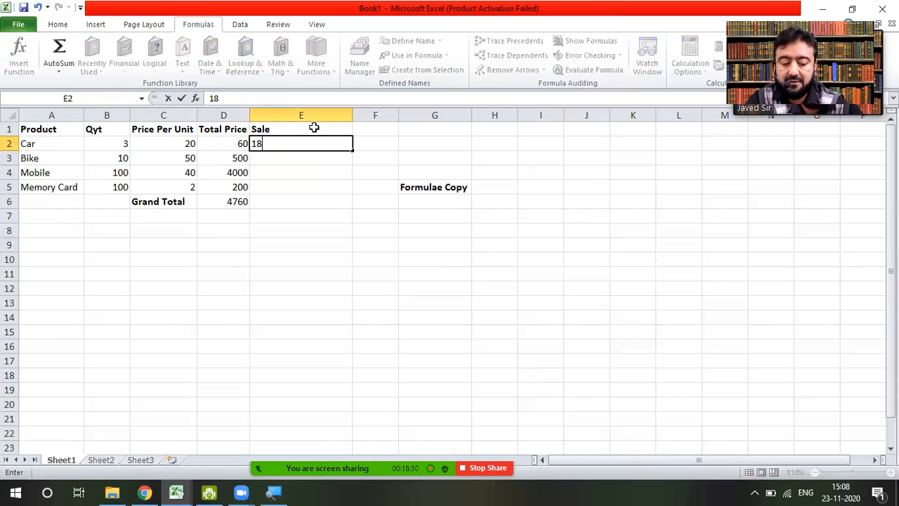
key(Escape)
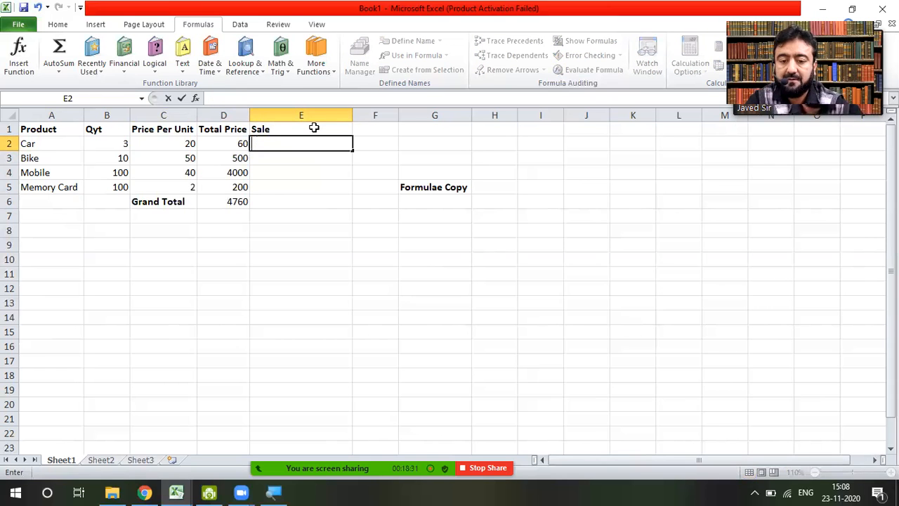
text(22)
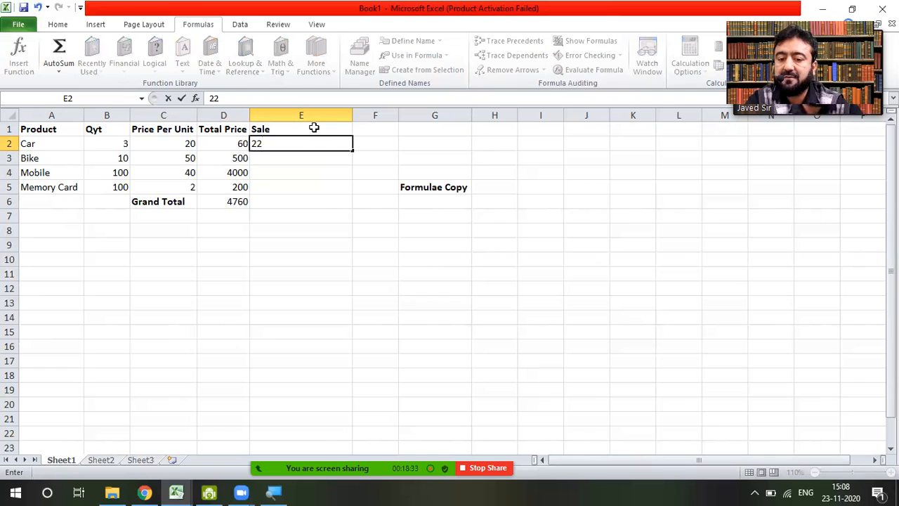
key(Right)
key(Left)
key(Down)
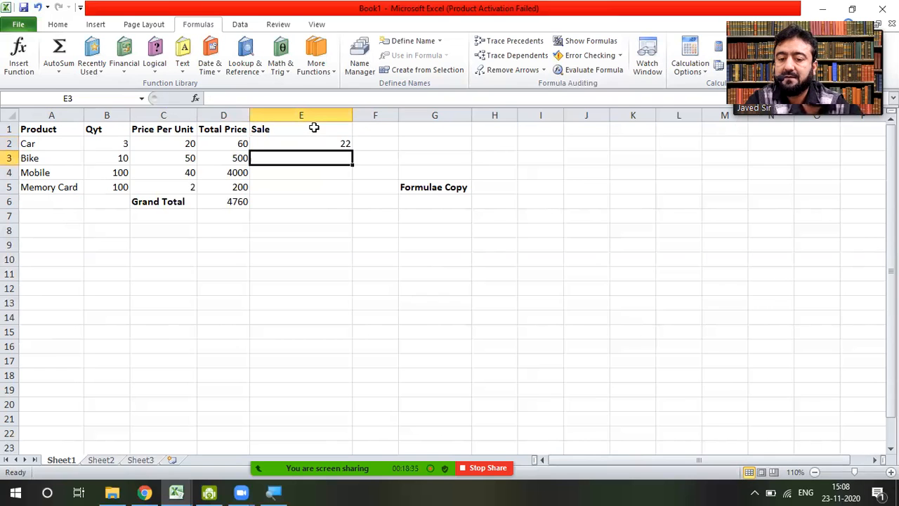
Step: Enter the sale prices 55 for Bike, 45 for Mobile and 4 for Memory Card in E3:E5
text(55)
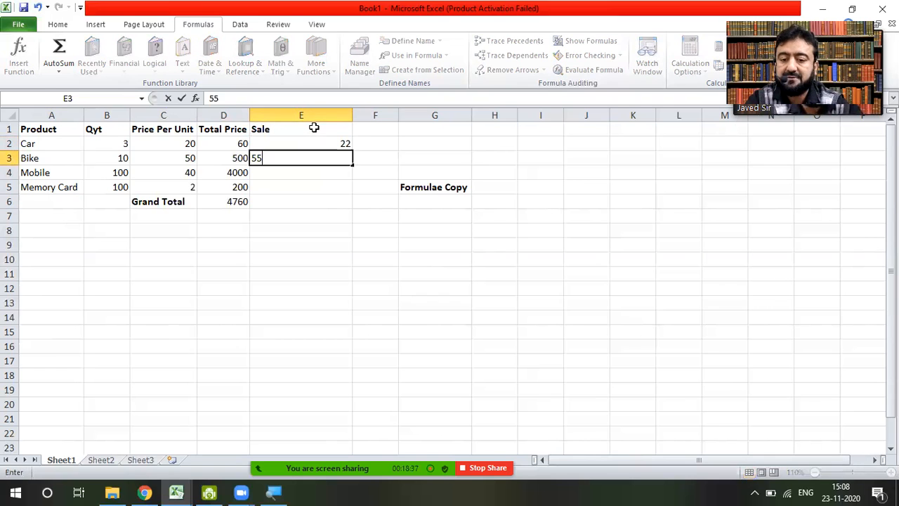
key(Return)
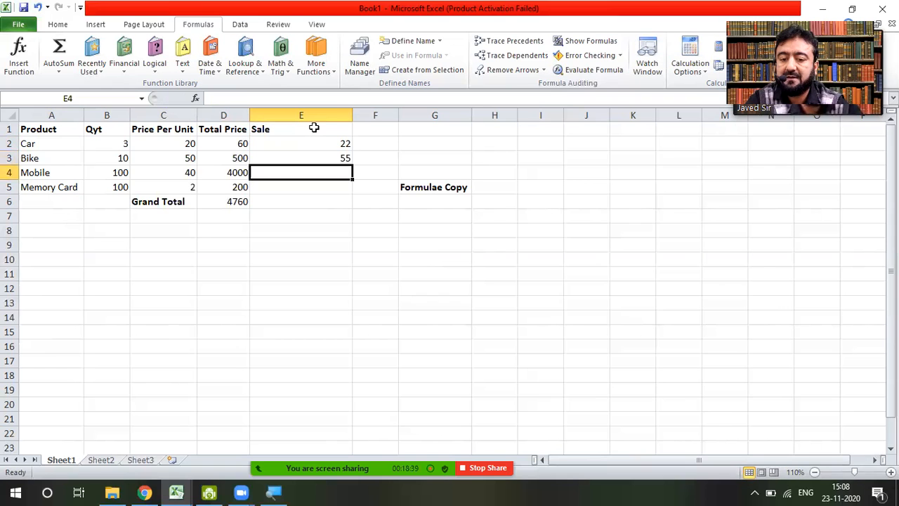
key(Left)
key(Left)
key(Right)
key(Right)
text(45)
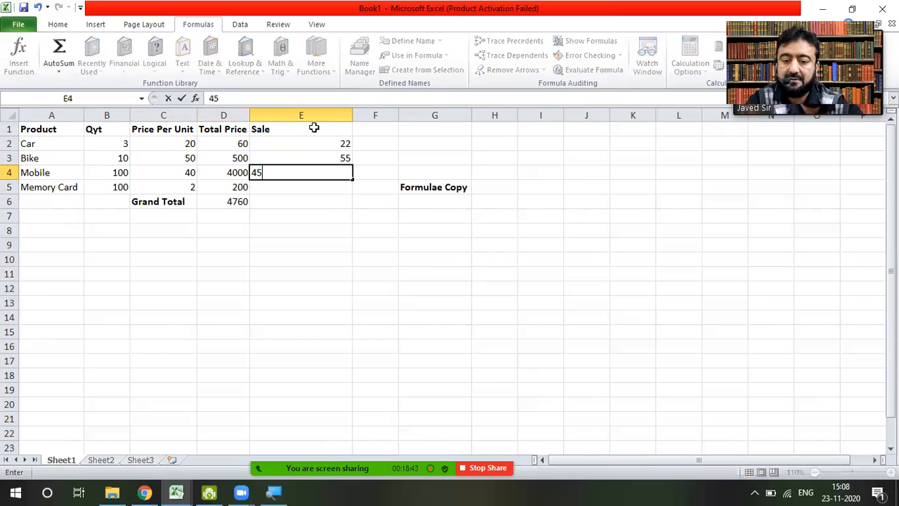
key(Return)
key(Left)
key(Left)
key(Right)
key(Right)
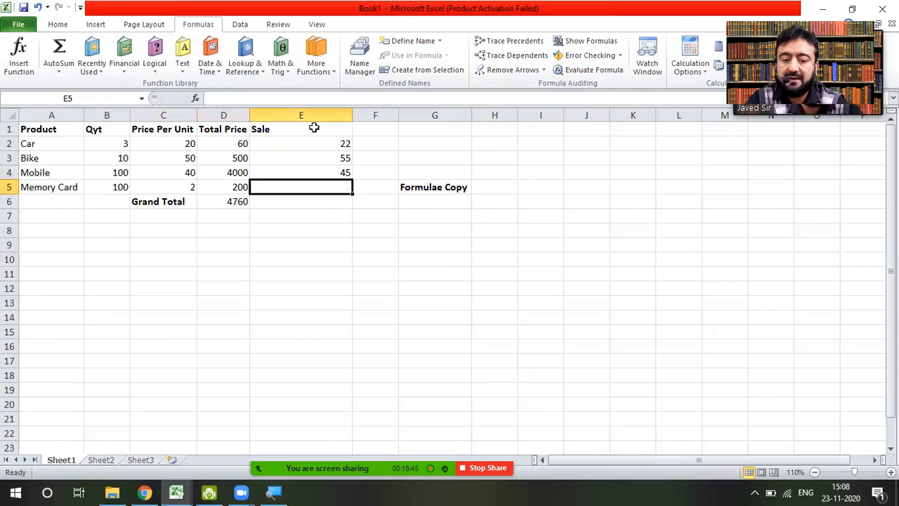
text(4)
key(Right)
key(Left)
Step: Add the column header Proffit in F1, beside the Sale column
key(Right)
key(Up)
key(Up)
key(Up)
key(Up)
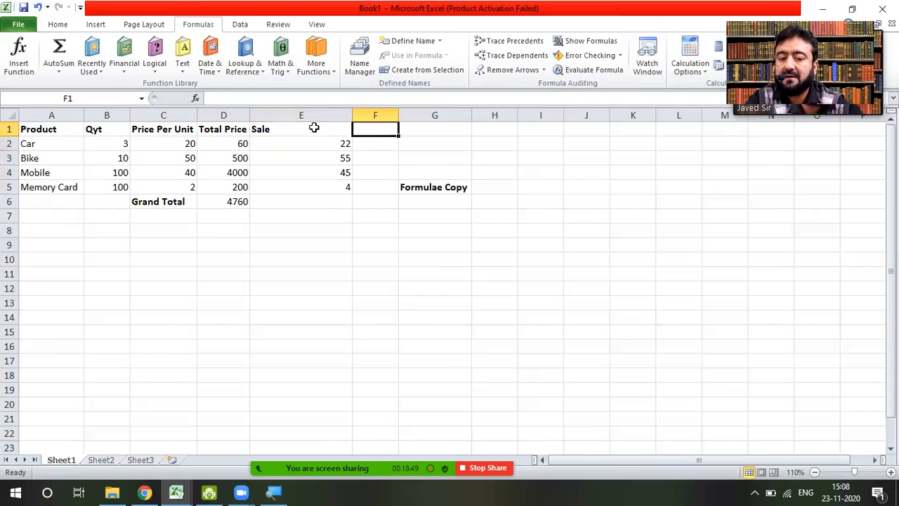
text(Pro)
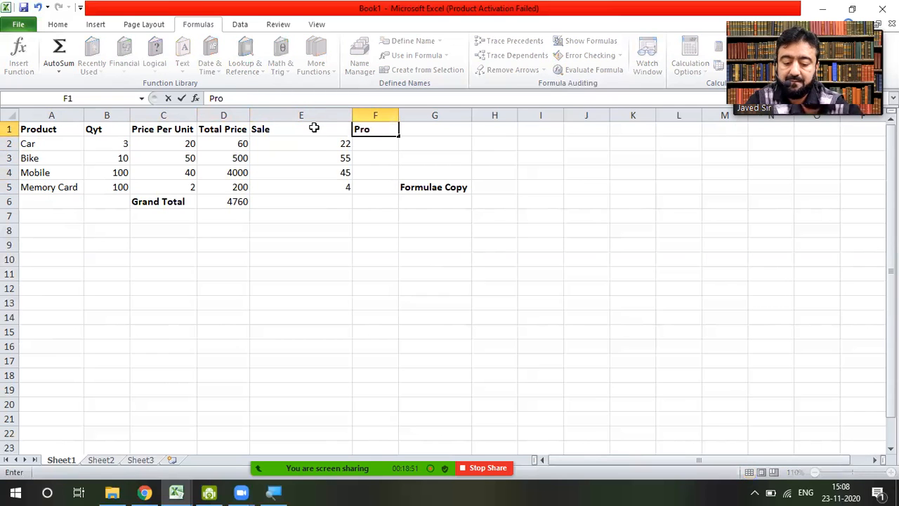
text(ffit)
key(Return)
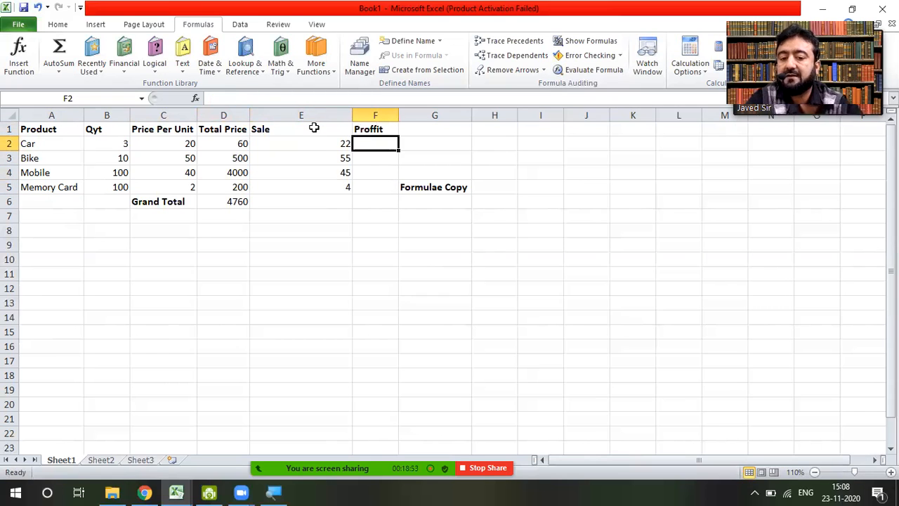
Step: Change the header in F1 to "Proffit: Sale-Price Per Unit" and autofit column F's width to it
click(321, 145)
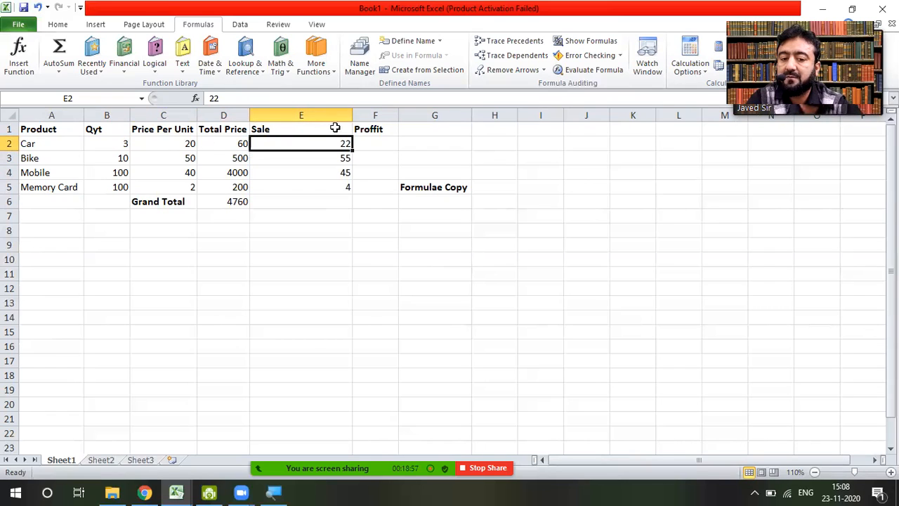
double_click(384, 128)
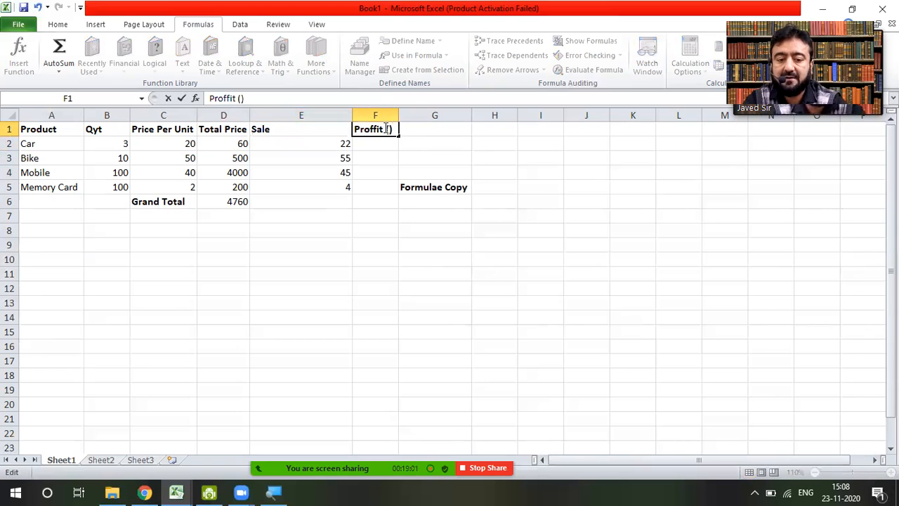
text(: Sale-Price )
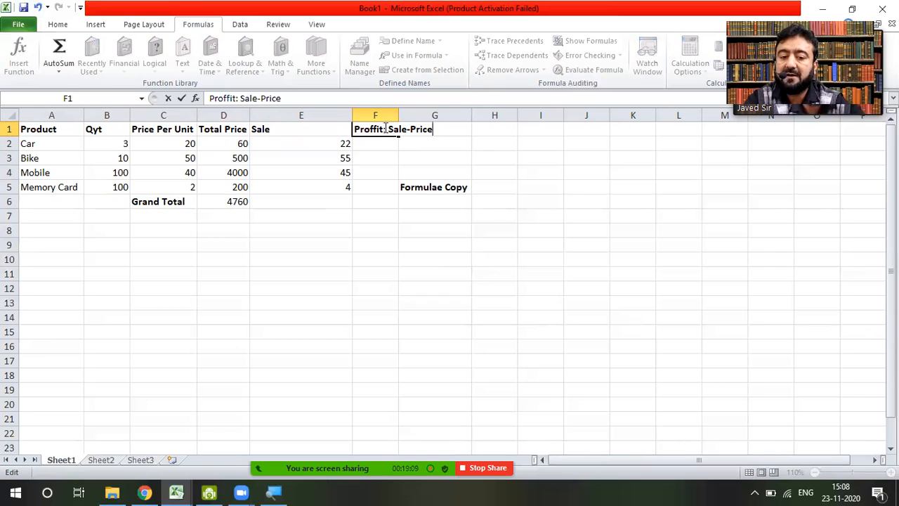
text(Per Unit)
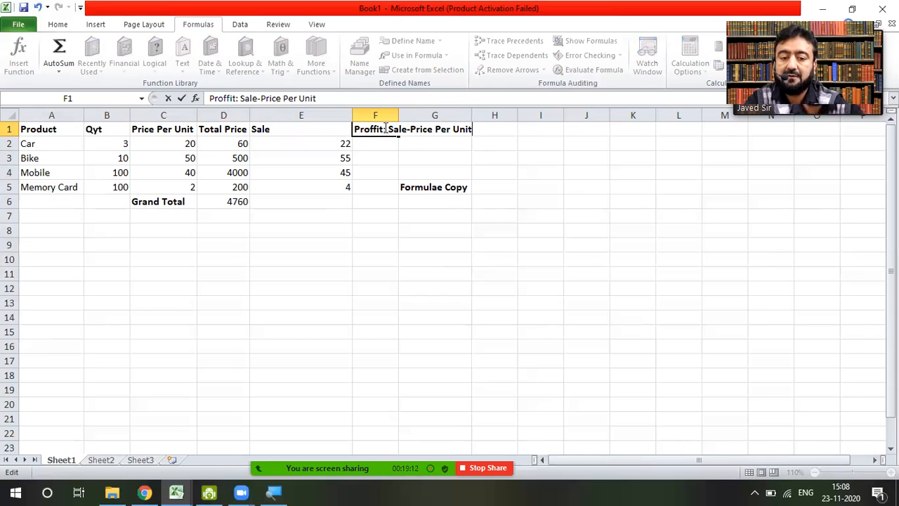
key(Return)
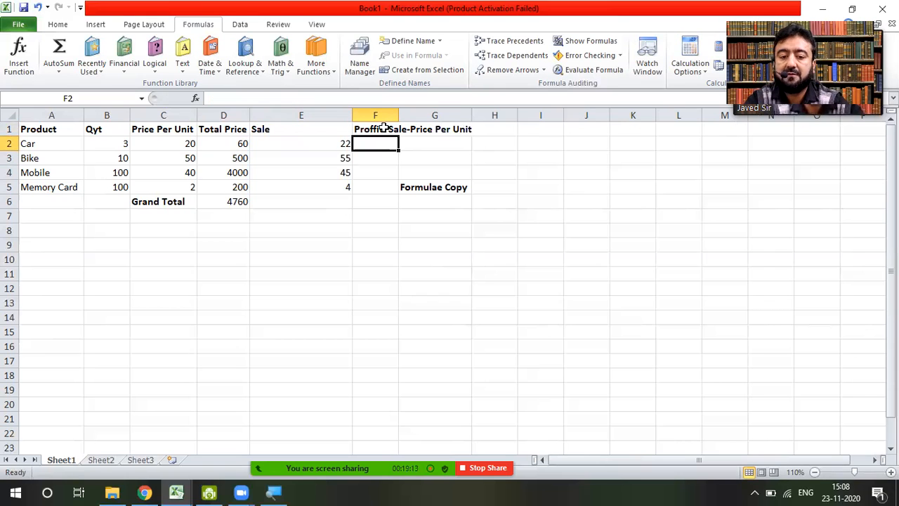
click(398, 115)
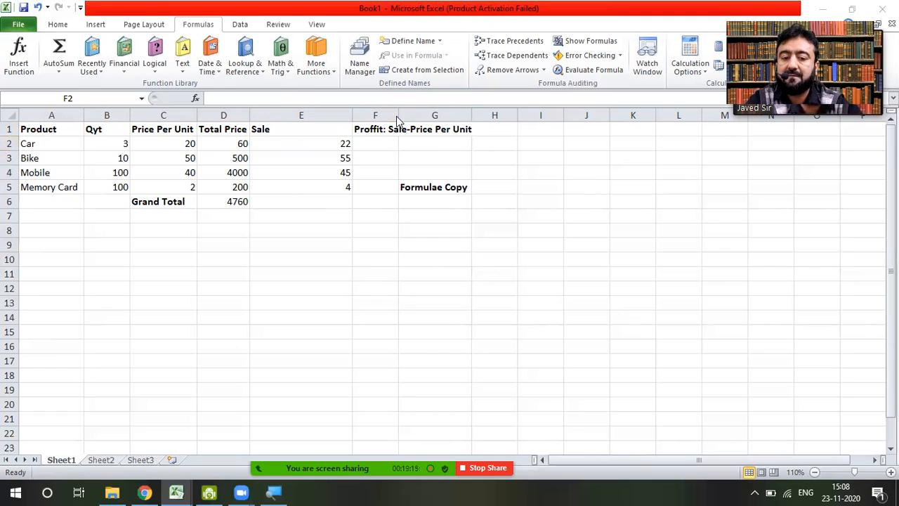
double_click(399, 115)
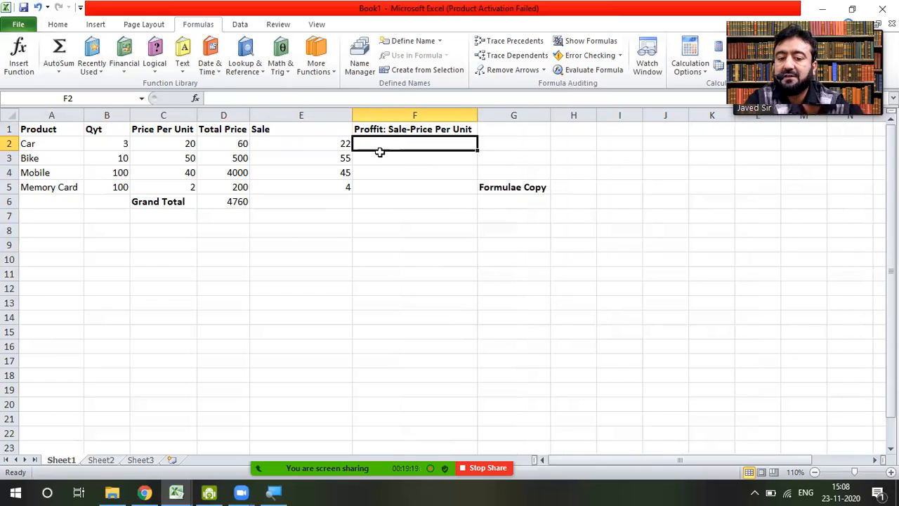
Step: Calculate the Car's per-unit profit in F2 as sale minus price per unit with the formula =E2-C2
click(341, 142)
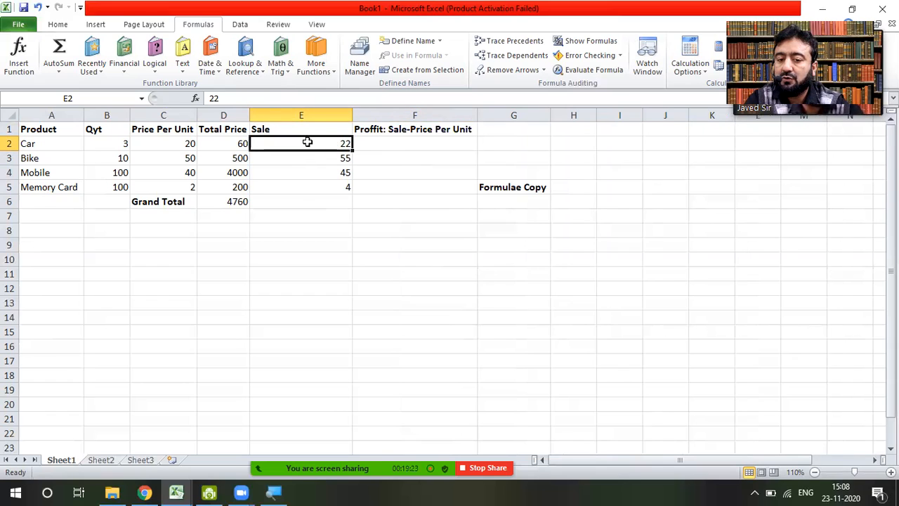
click(178, 143)
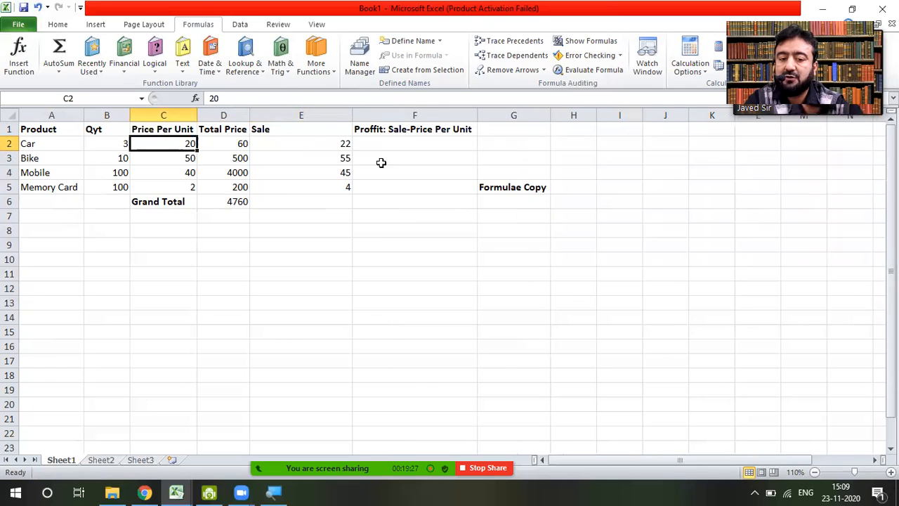
click(426, 142)
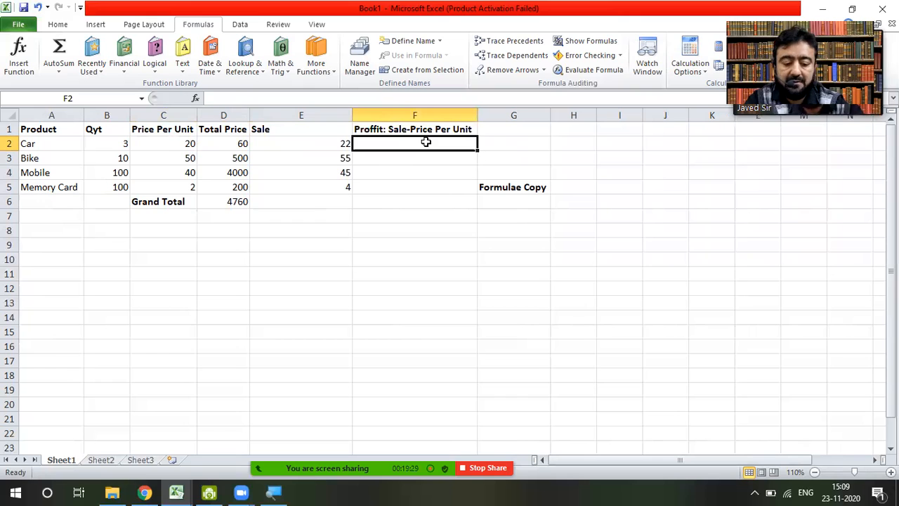
text(=)
click(336, 144)
text(-)
click(182, 143)
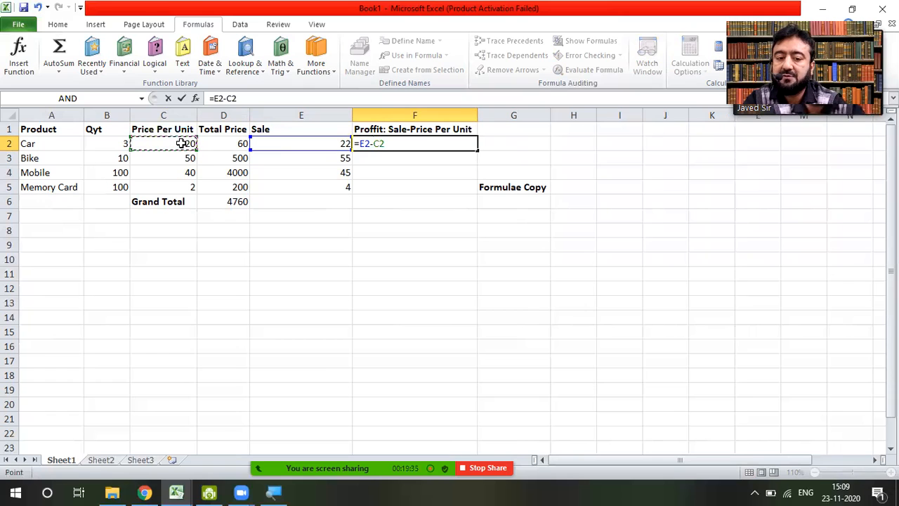
key(Return)
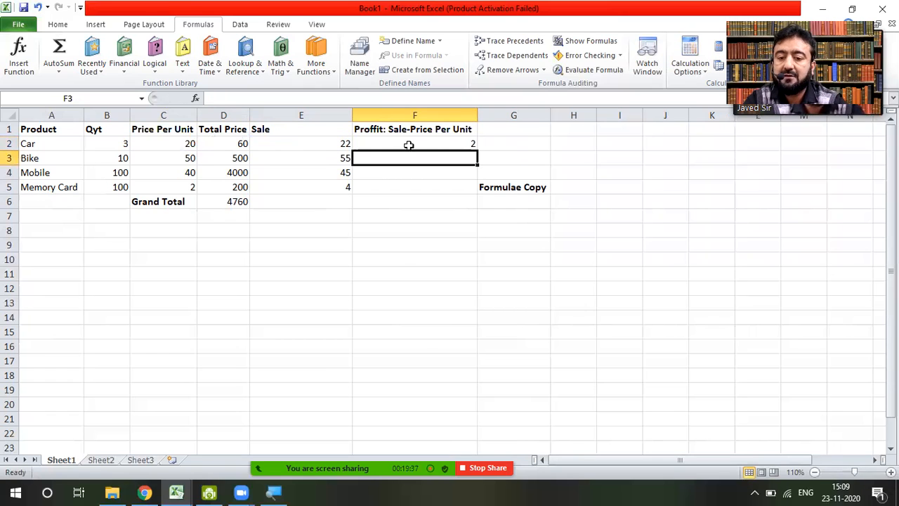
Step: Select F2:F5, display the worksheet's formulas instead of results, and switch back to showing values
click(433, 145)
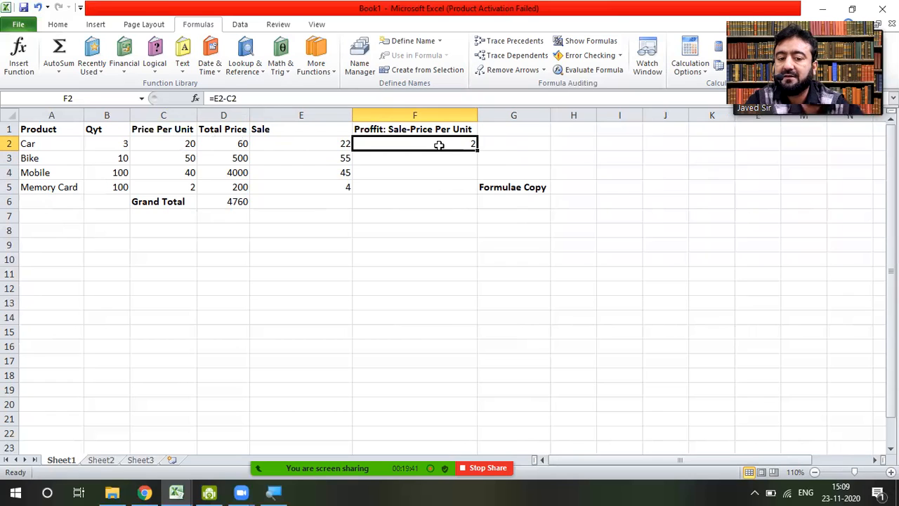
key(shift+Down)
key(shift+Down)
key(shift+Down)
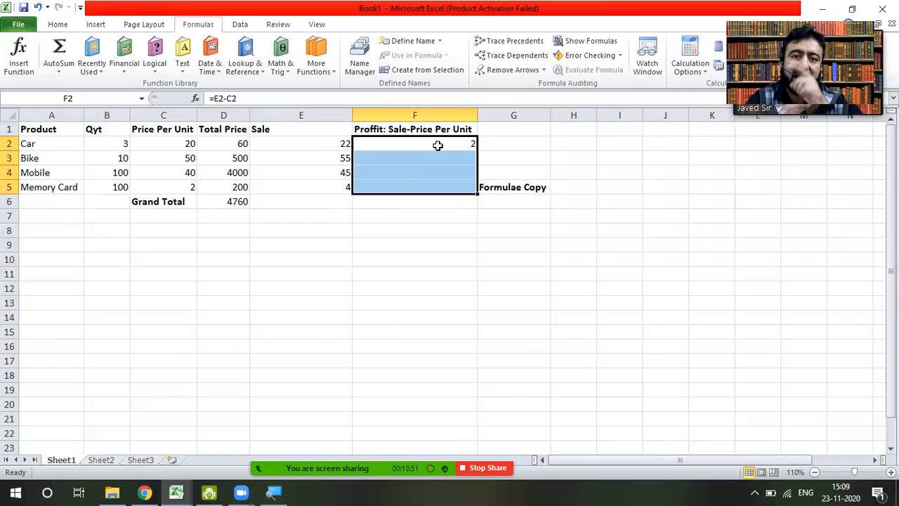
key(ctrl+grave)
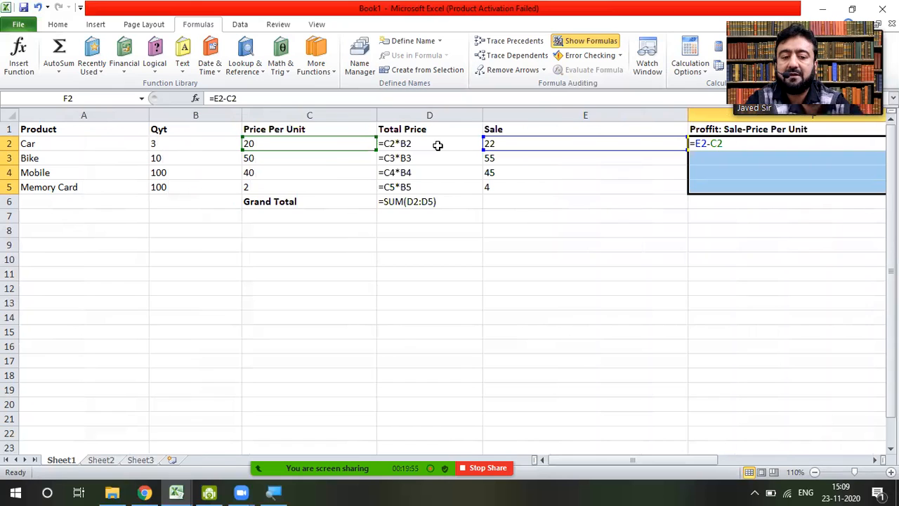
key(Return)
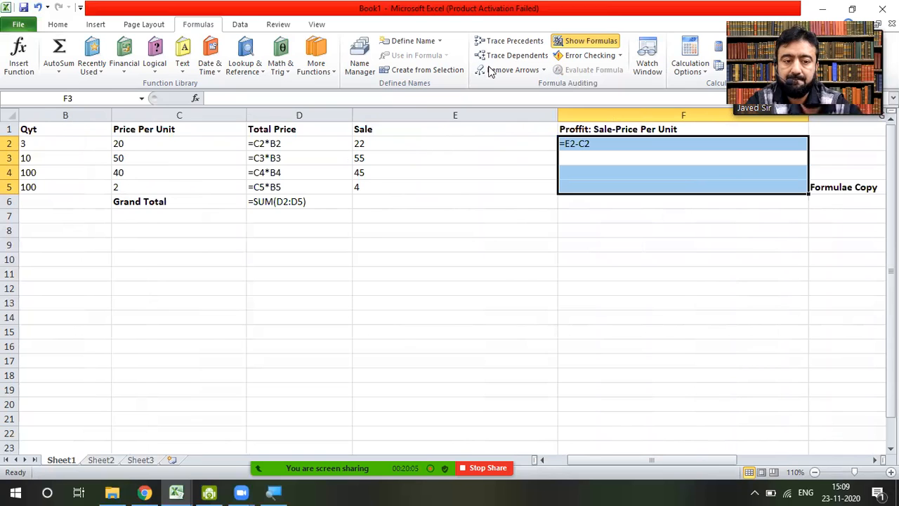
click(572, 43)
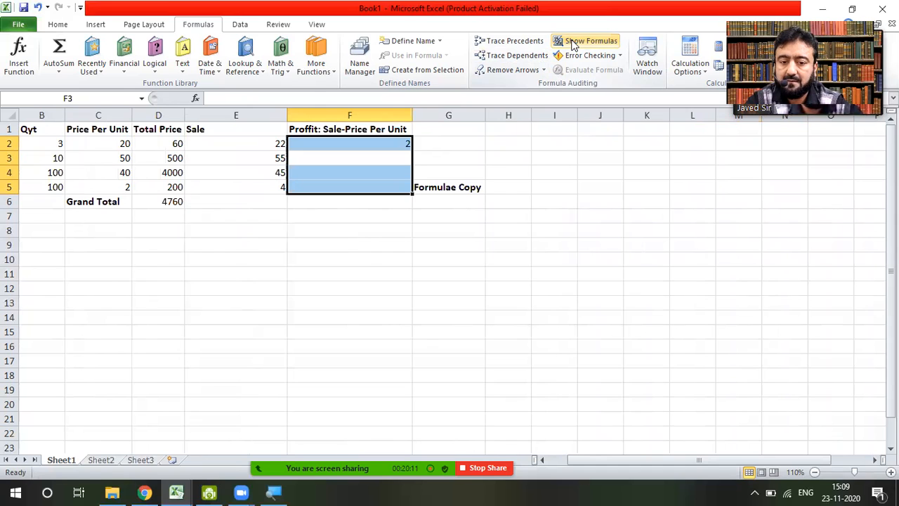
Step: Reselect the profit range F2:F5 and turn the formula display on and off once more
key(Down)
key(Up)
key(Up)
key(Up)
key(Down)
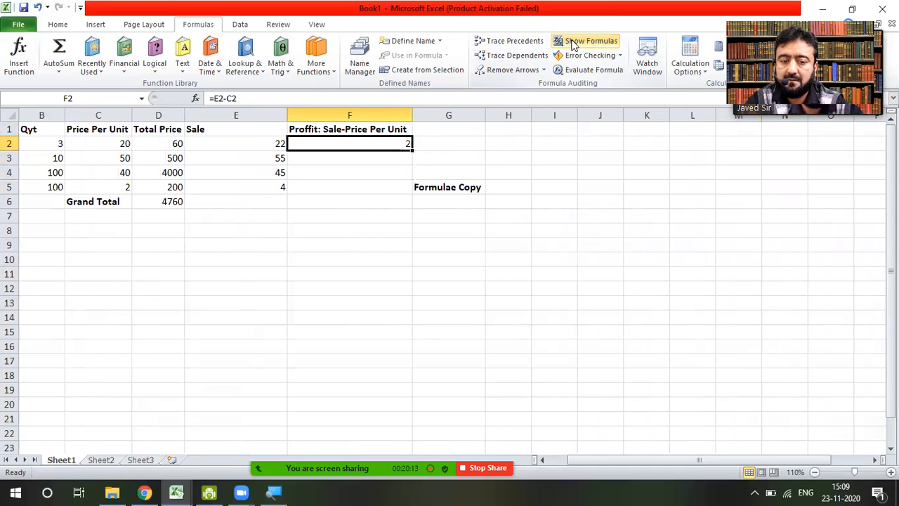
key(shift+Down)
key(shift+Down)
key(shift+Down)
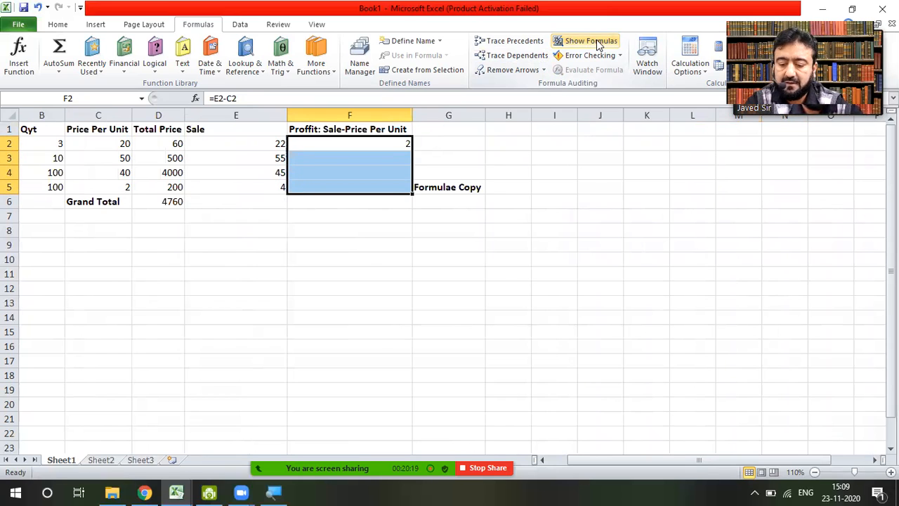
click(597, 40)
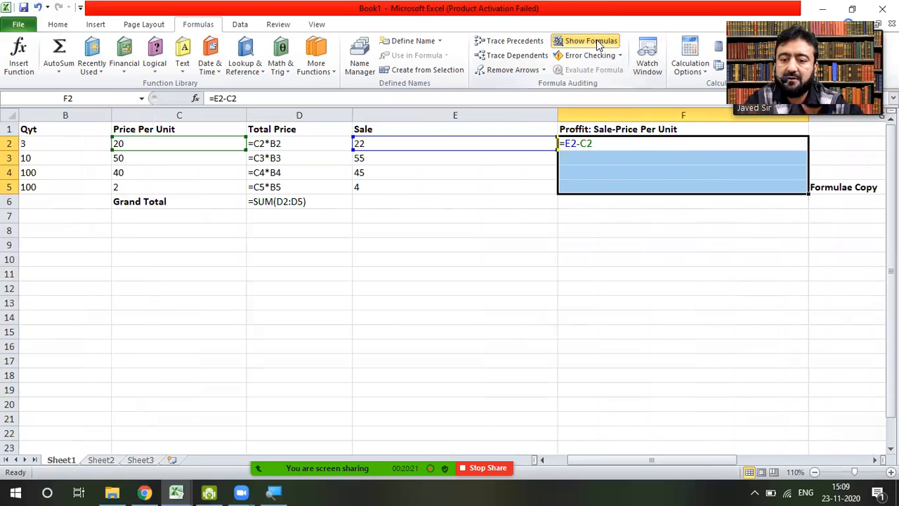
click(596, 41)
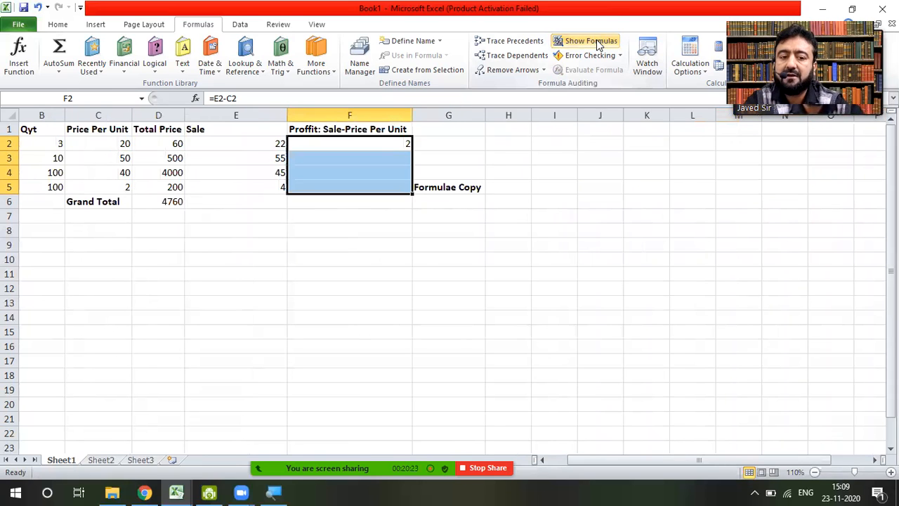
Step: Copy the profit formula from F2 down through F5 for the remaining products
click(379, 217)
click(389, 144)
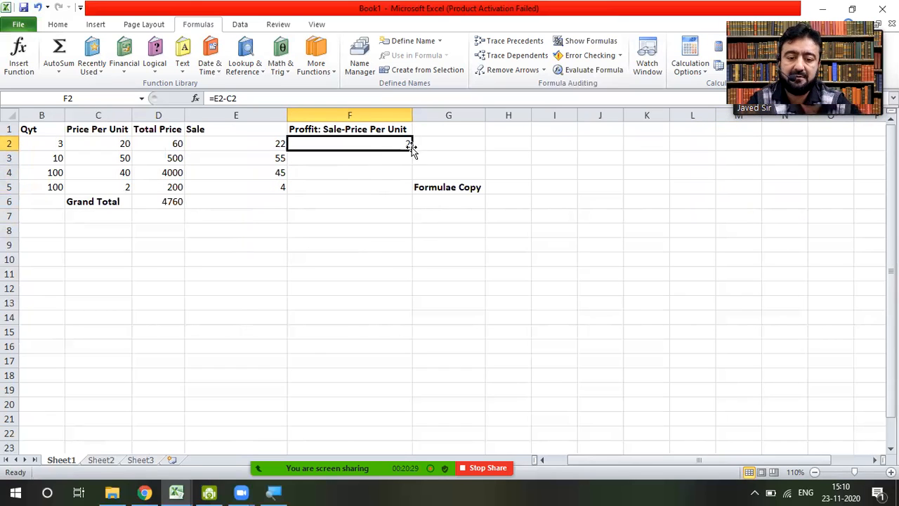
drag(413, 150, 415, 196)
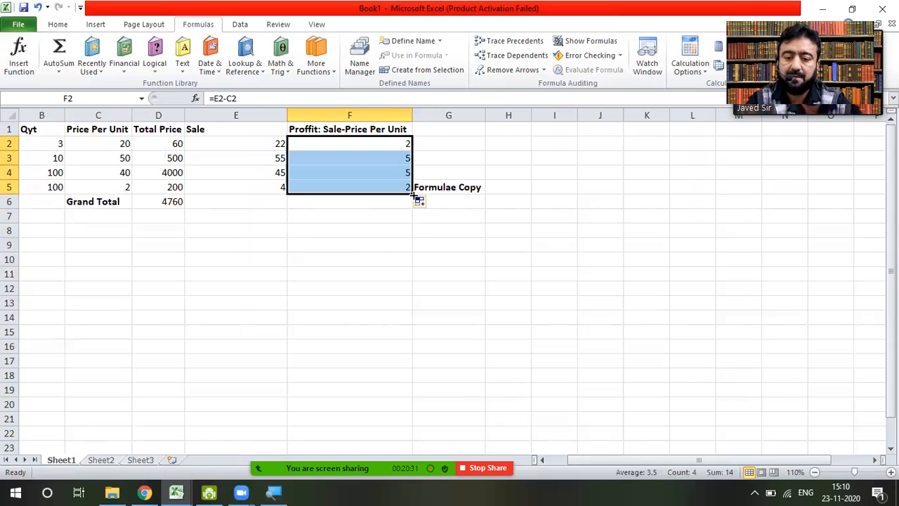
Step: Review the Car and Bike rows and their profit formulas in F2 and F3
key(Left)
key(Left)
key(Left)
key(Left)
key(Left)
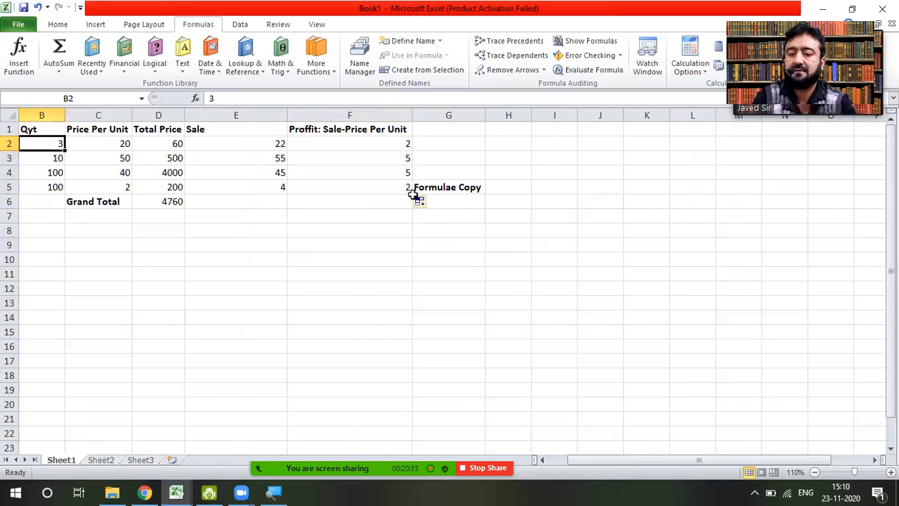
key(Down)
key(Right)
key(Right)
key(Right)
key(Right)
key(Right)
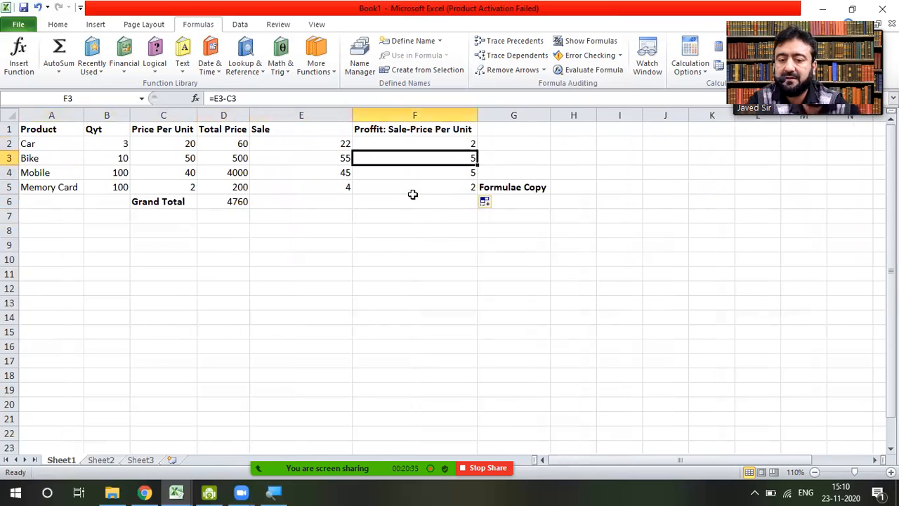
key(Up)
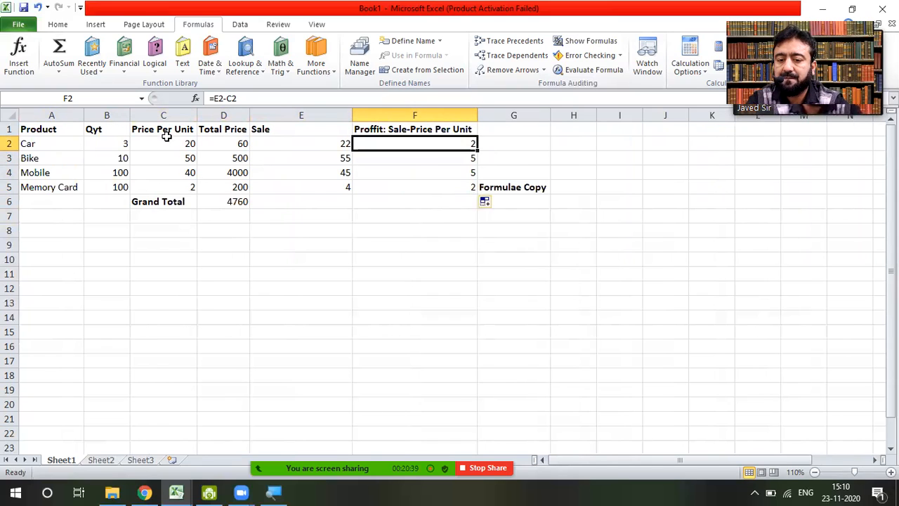
Step: Fill the Price Per Unit values in C2:C5 with a light red background
drag(164, 131, 162, 171)
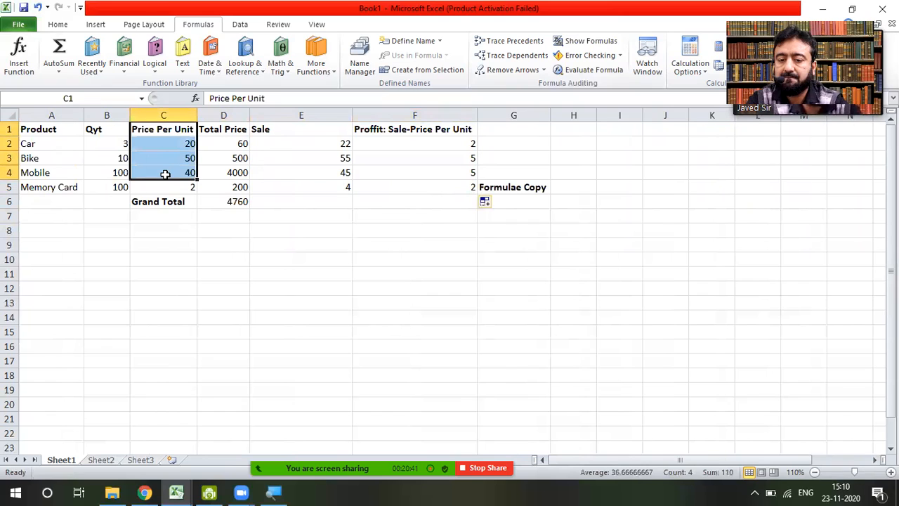
drag(170, 159, 173, 184)
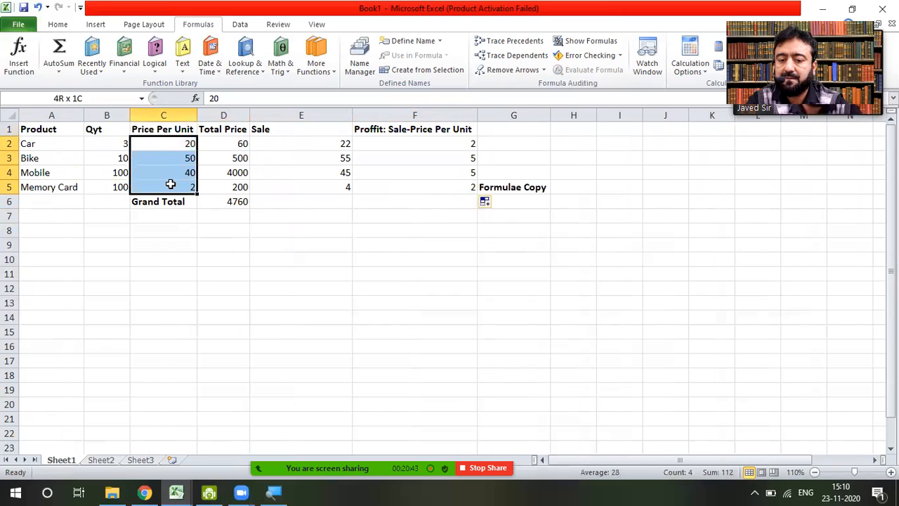
click(57, 24)
click(208, 66)
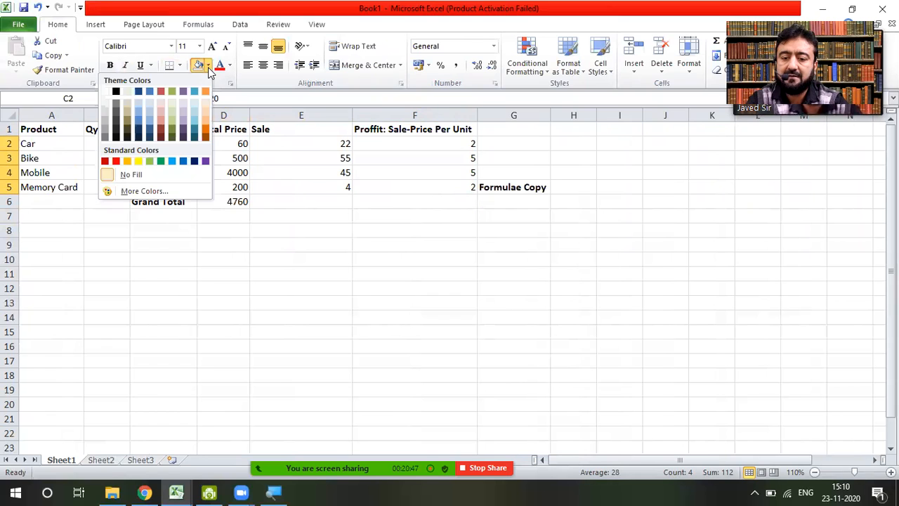
click(156, 113)
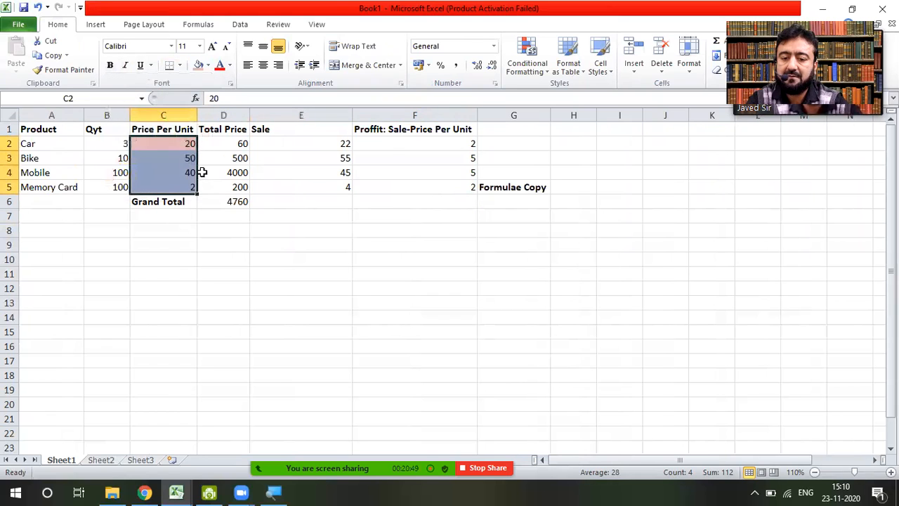
Step: Apply the same light red fill to the Sale values in E2:E5
drag(338, 145, 335, 187)
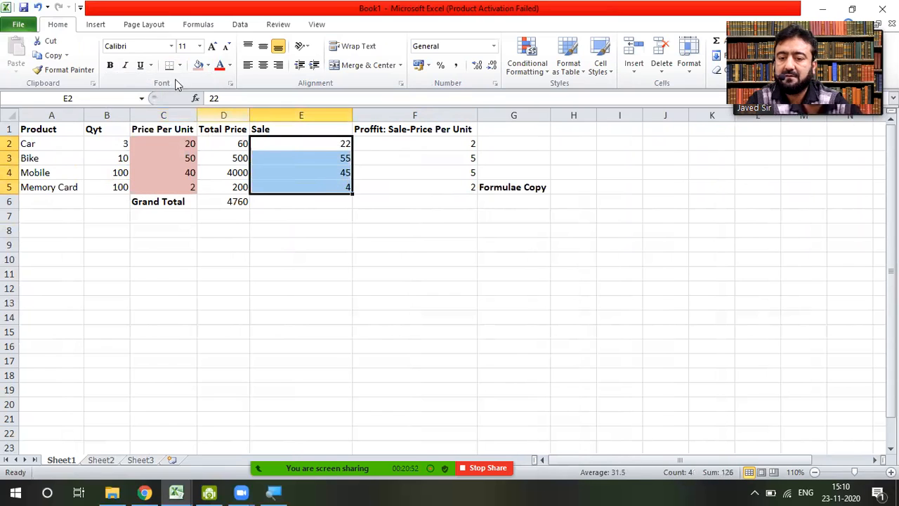
click(208, 66)
click(159, 113)
click(283, 221)
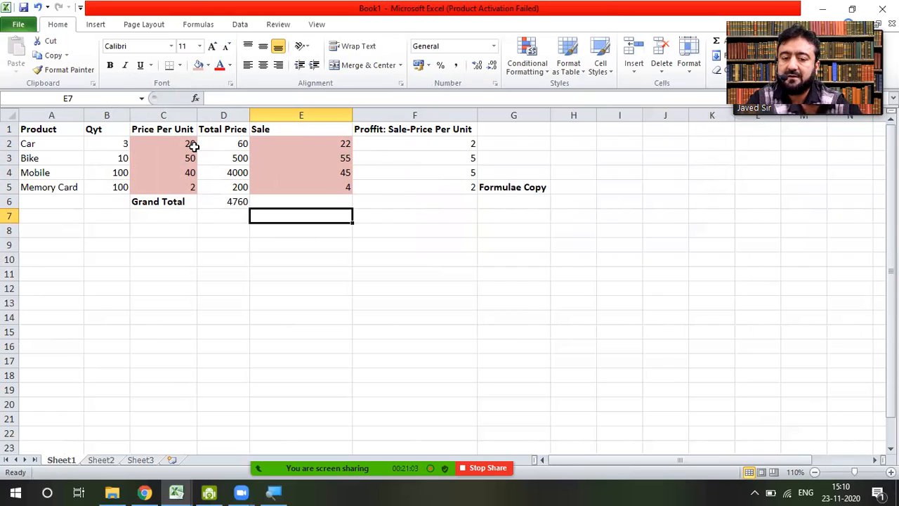
Step: Enter the label "Grand Proffit" in E6, beside the existing grand total
click(458, 144)
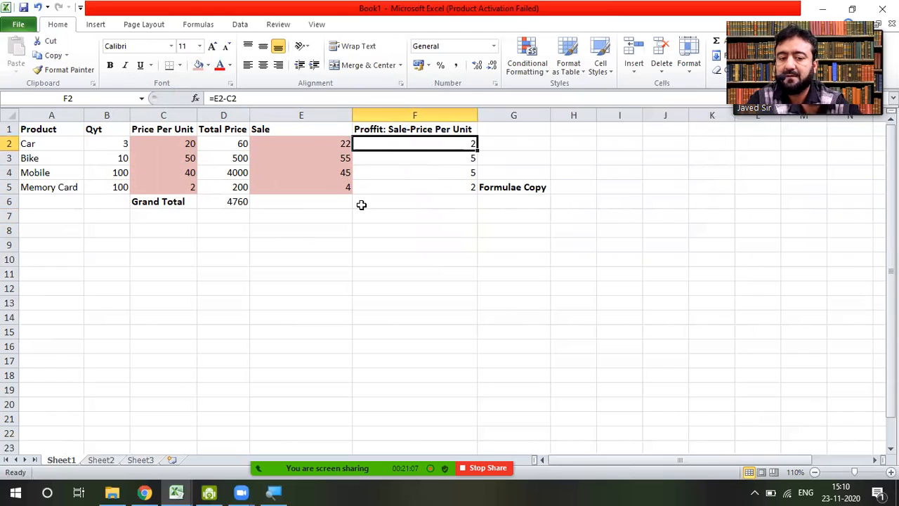
click(309, 207)
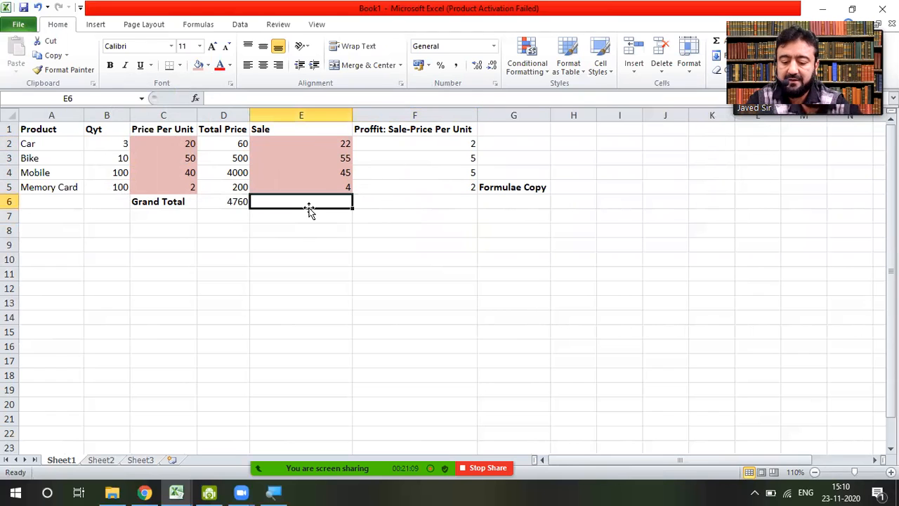
text(Grand)
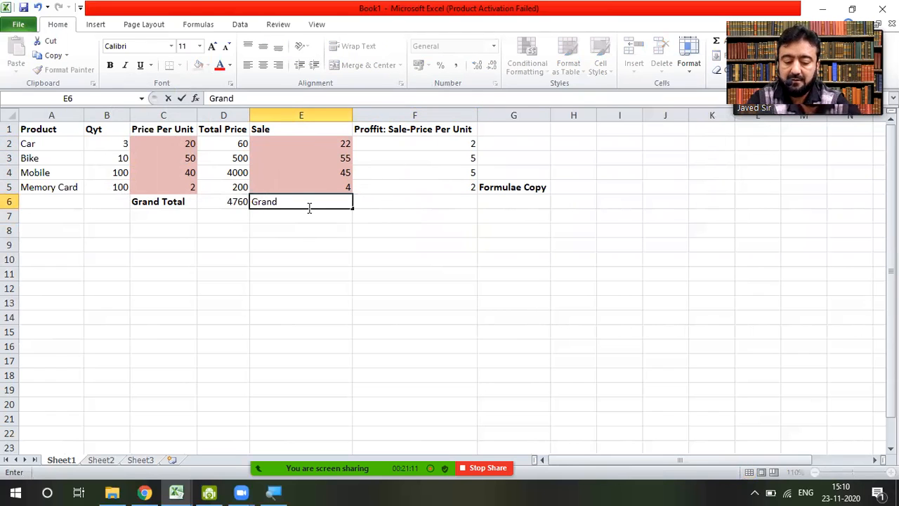
text( Proffit)
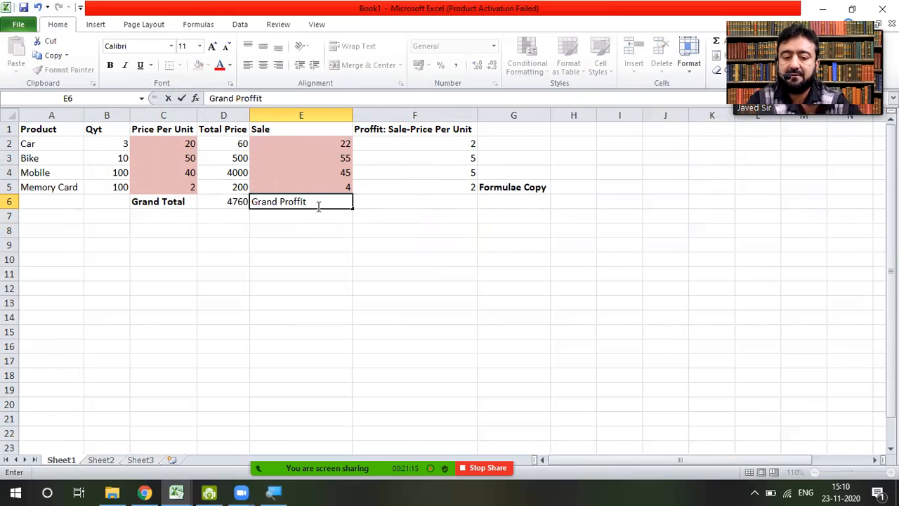
key(Tab)
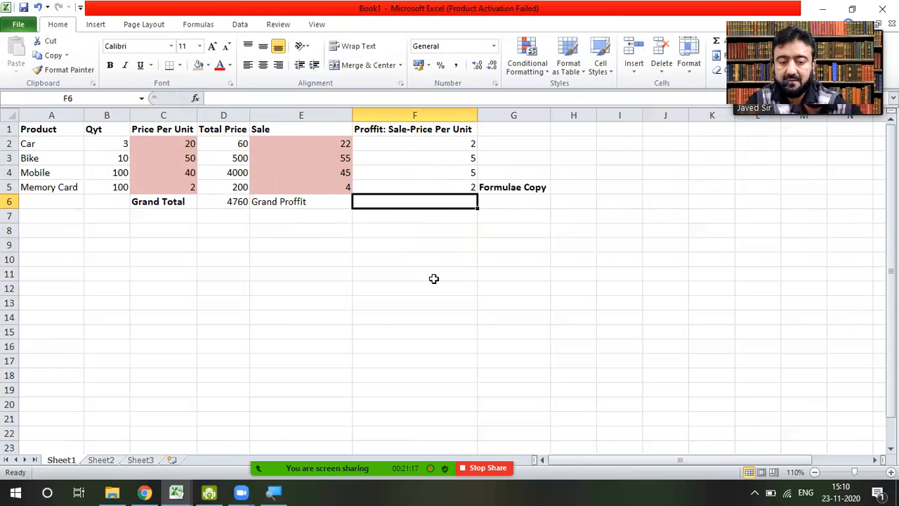
Step: Total the profit values F2:F5 in F6 with AutoSum
text(=)
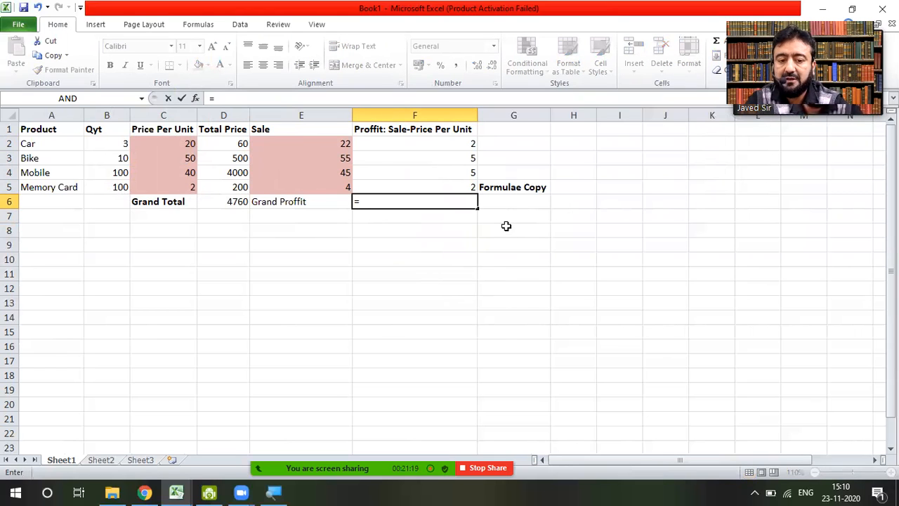
key(BackSpace)
drag(458, 144, 458, 199)
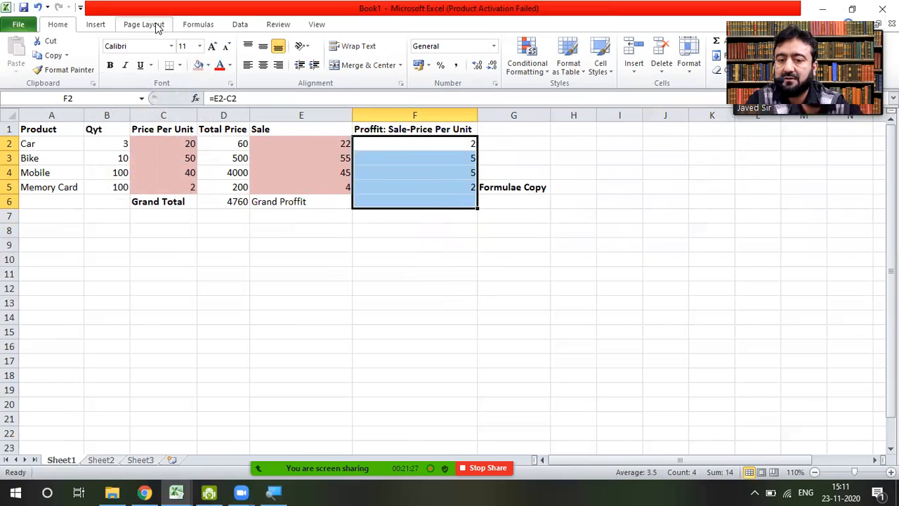
click(197, 24)
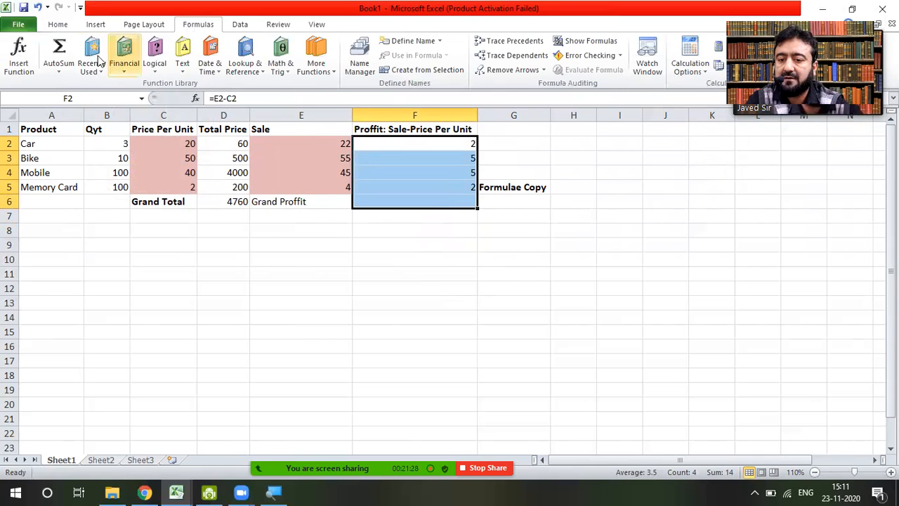
click(61, 57)
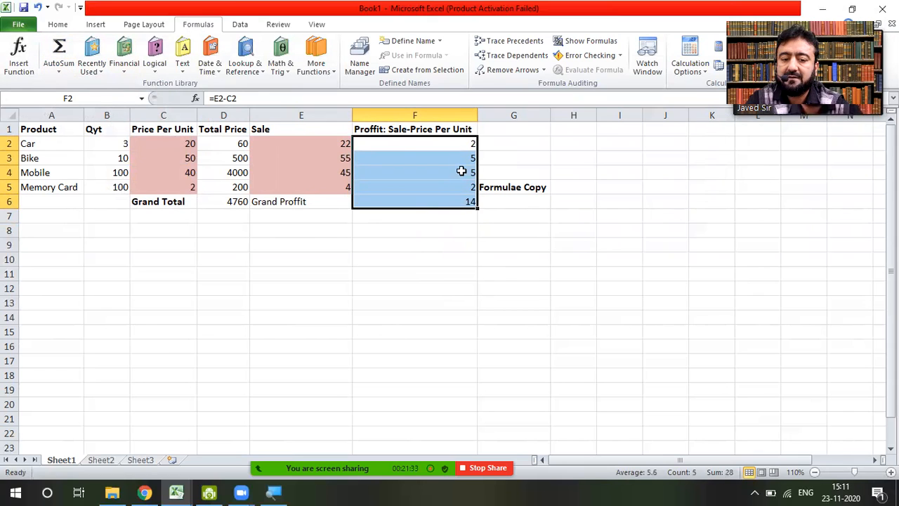
Step: Examine the SUM formula in F6 and the range it references, leaving the formula as it is
click(462, 202)
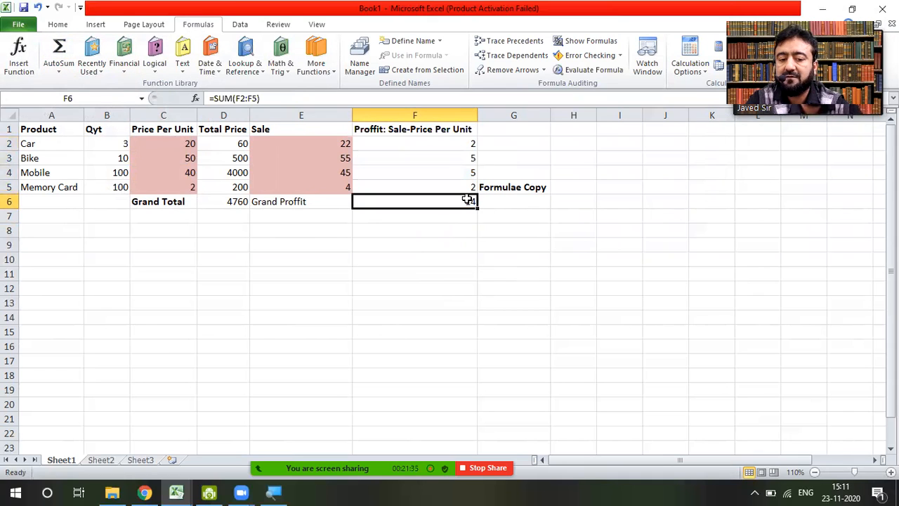
double_click(467, 200)
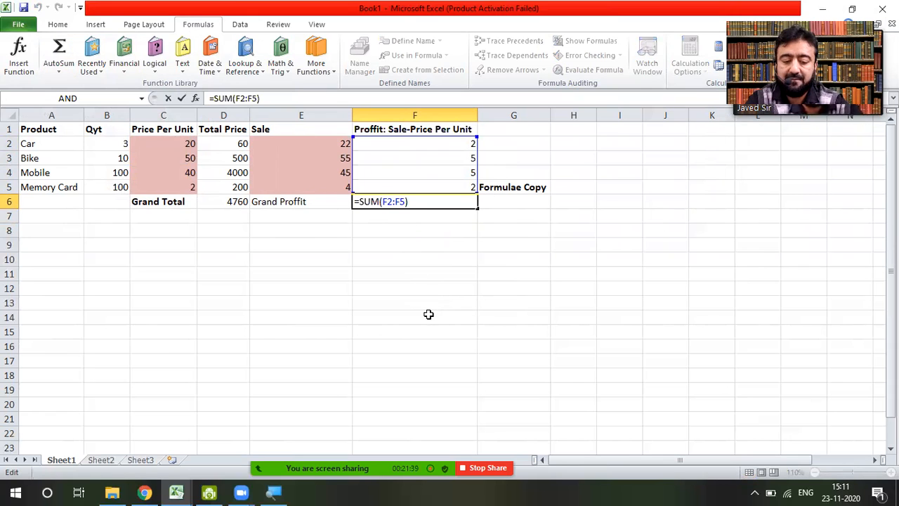
key(Return)
click(441, 199)
double_click(445, 201)
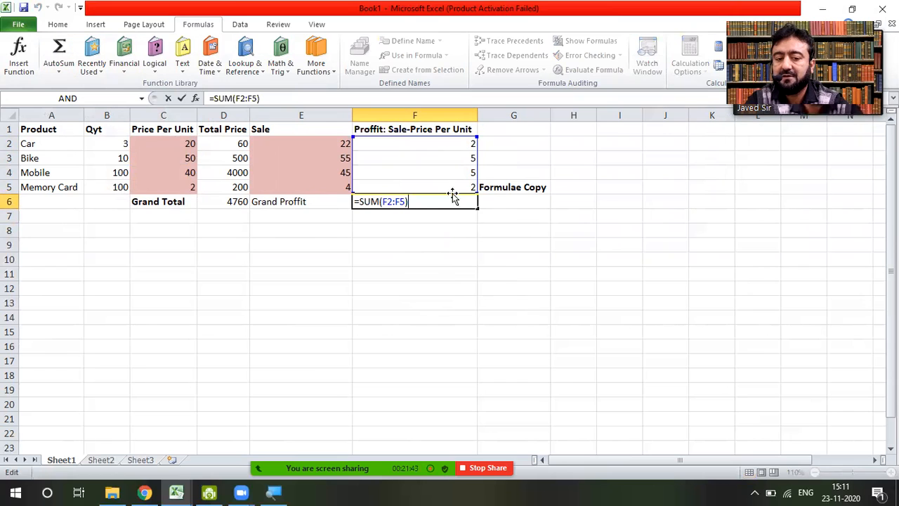
key(Return)
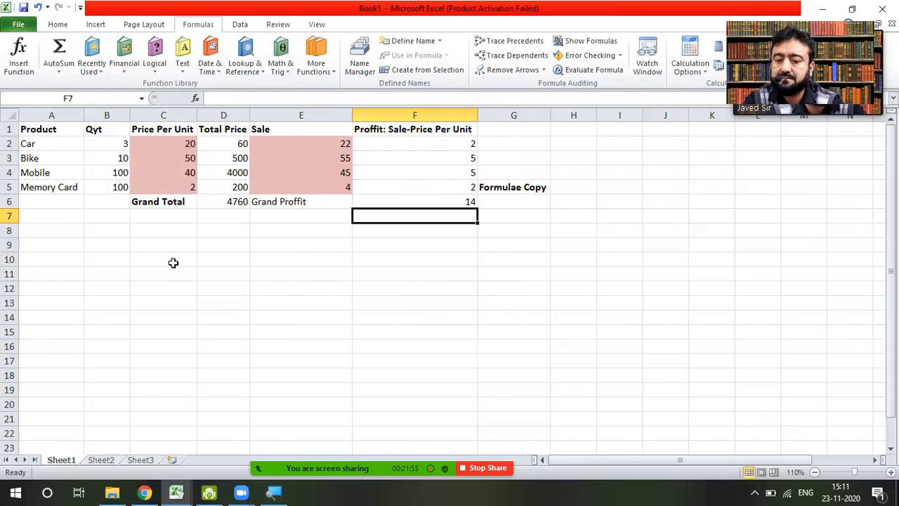
Step: List the example cell addresses A1, B1 and C1 in B9:B11 below the product table
click(166, 257)
click(166, 241)
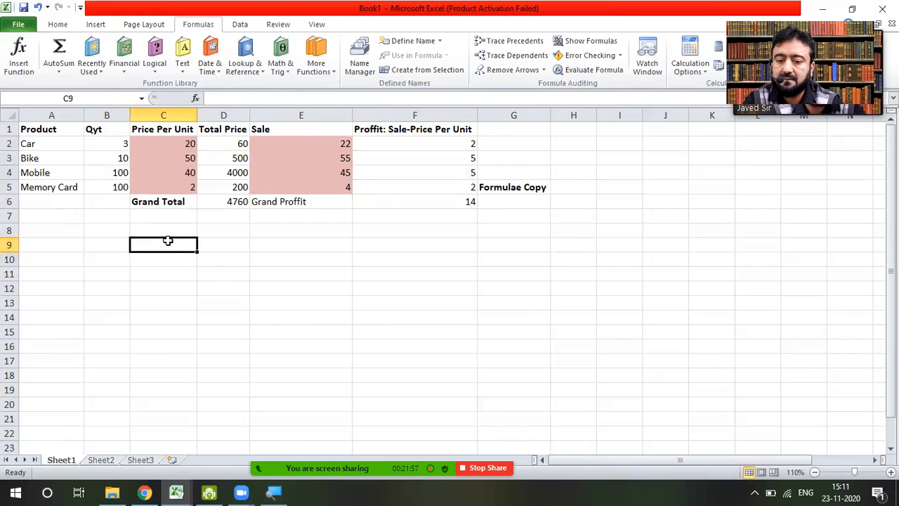
click(119, 241)
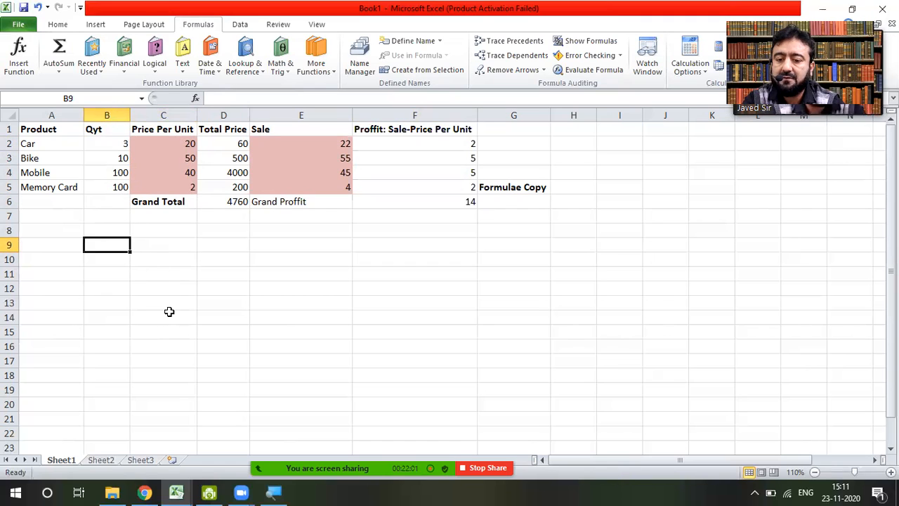
text(A1)
key(Return)
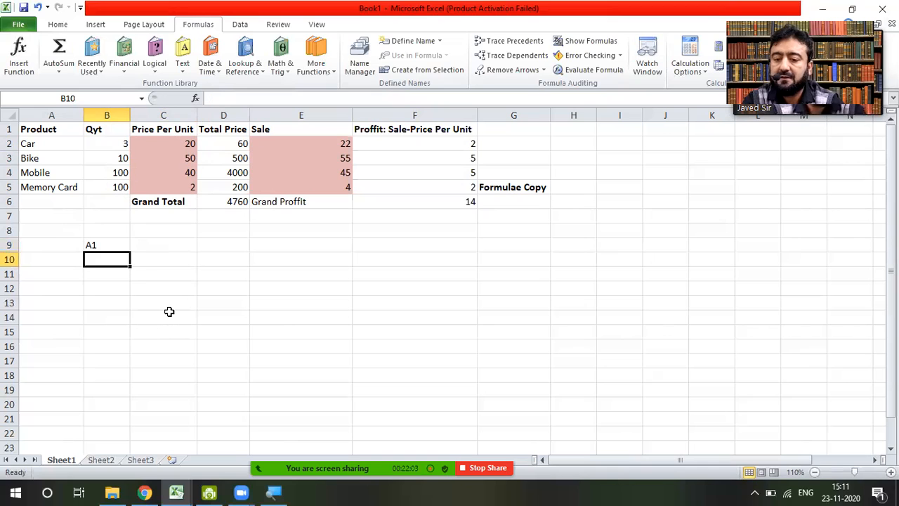
text(B1)
key(Return)
text(C1)
key(Return)
Step: Enter the text "Relative Cell Reference" in C9 beside the A1 example
key(Up)
key(Up)
key(Up)
click(152, 240)
text(Rel)
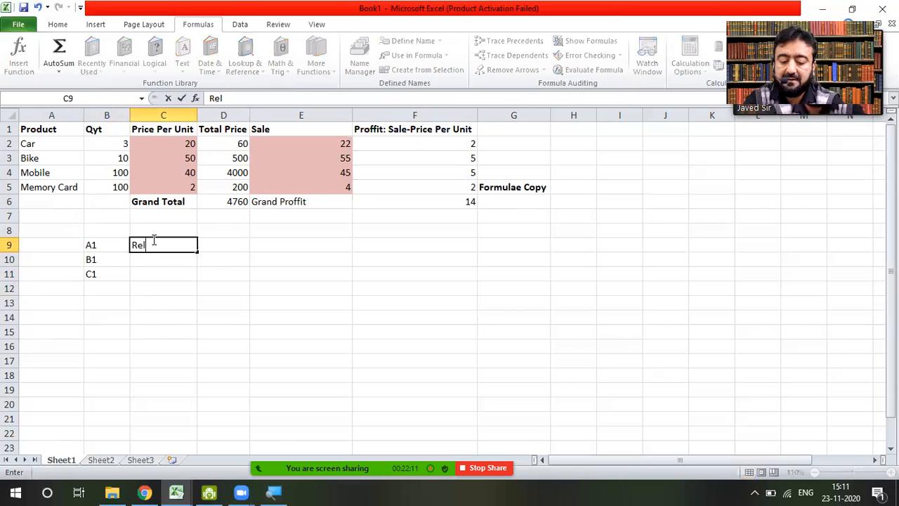
text(ative)
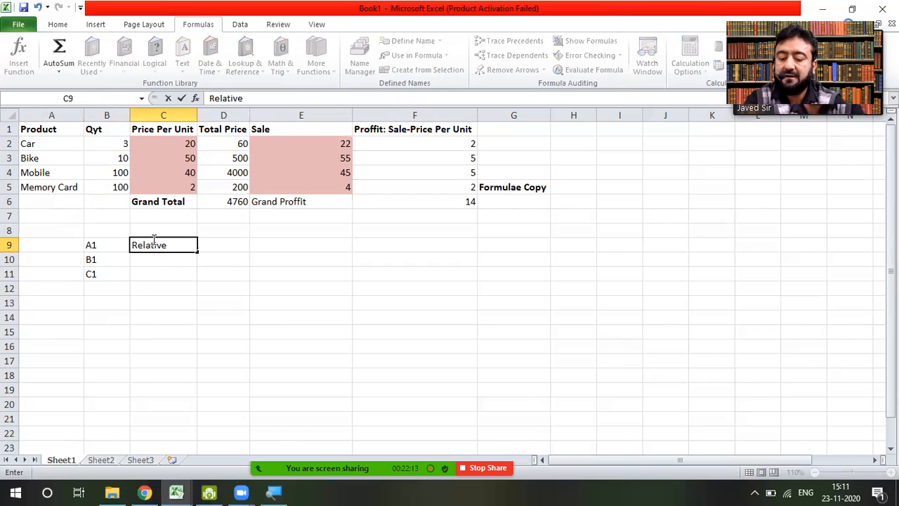
text( Cell Reference)
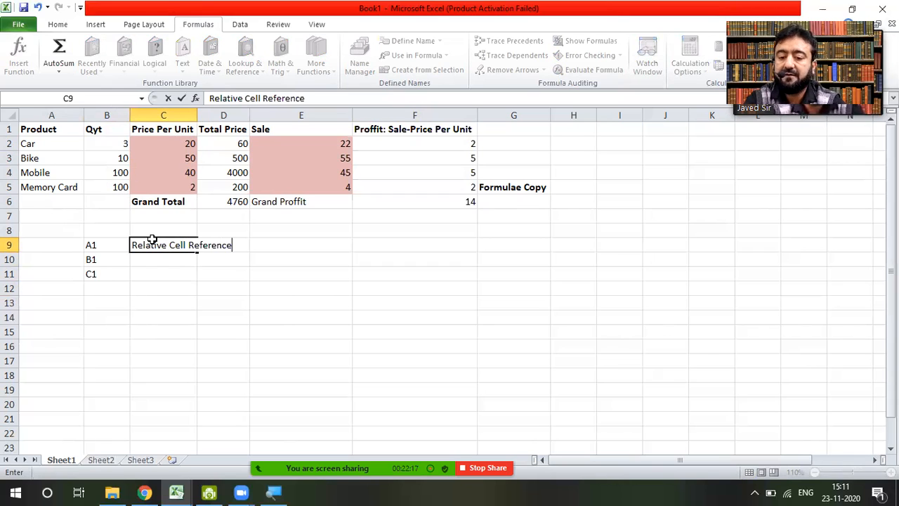
key(Return)
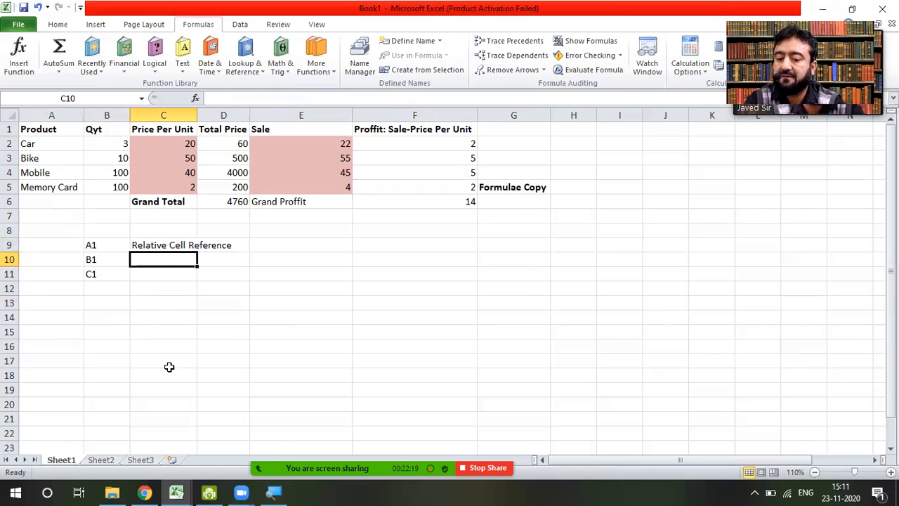